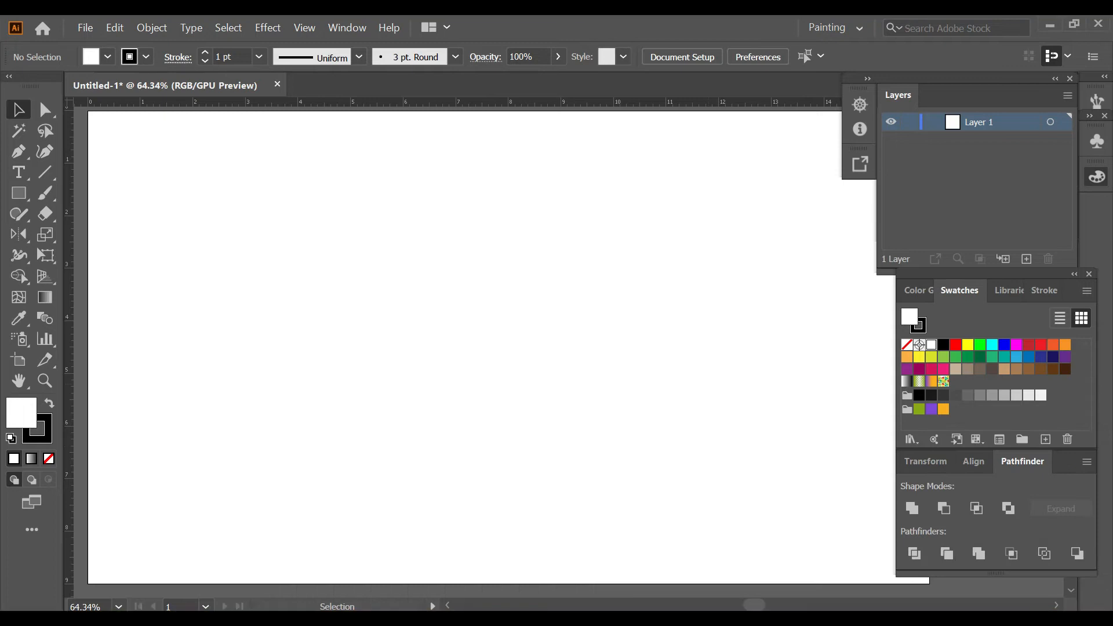
Step: Place one vertical and one horizontal guide and centre both on the artboard
left_click_drag(68, 324, 281, 325)
left_click(974, 461)
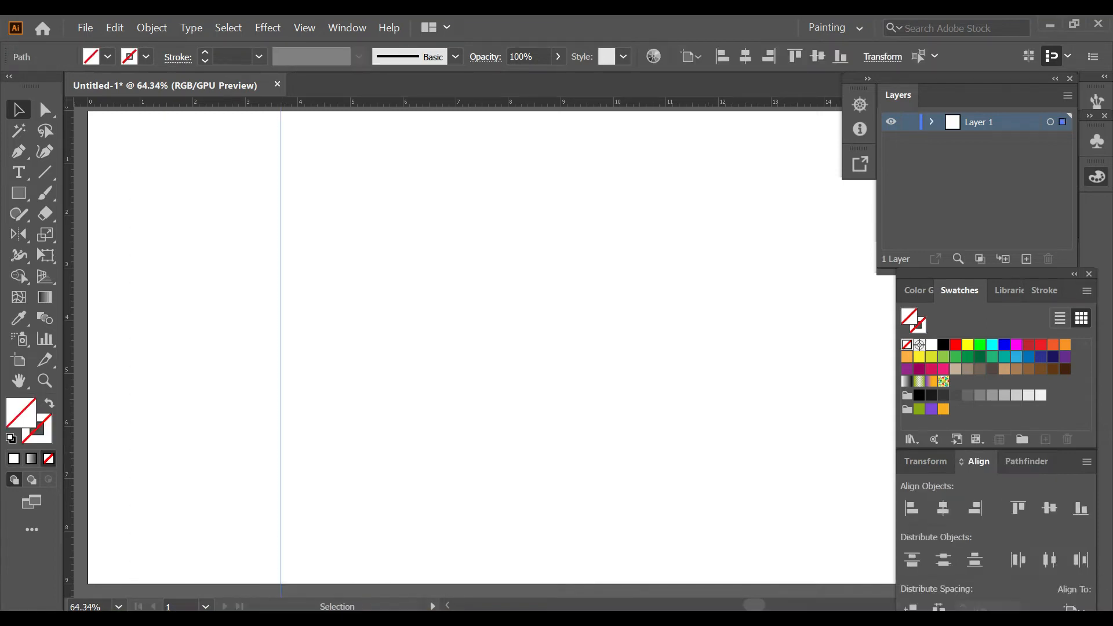
left_click(943, 509)
left_click(725, 348)
left_click_drag(638, 103, 637, 205)
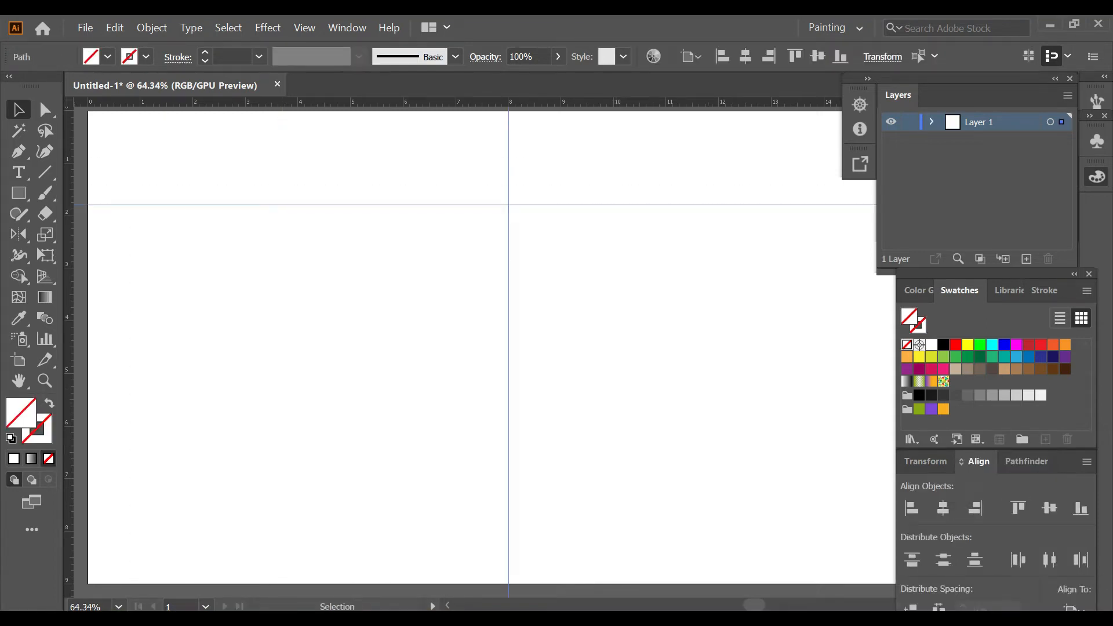
left_click(1049, 508)
left_click(795, 313)
Step: Lock Layer 1, add a new layer above it, and set the drawing colours to no fill with a black stroke
left_click(910, 122)
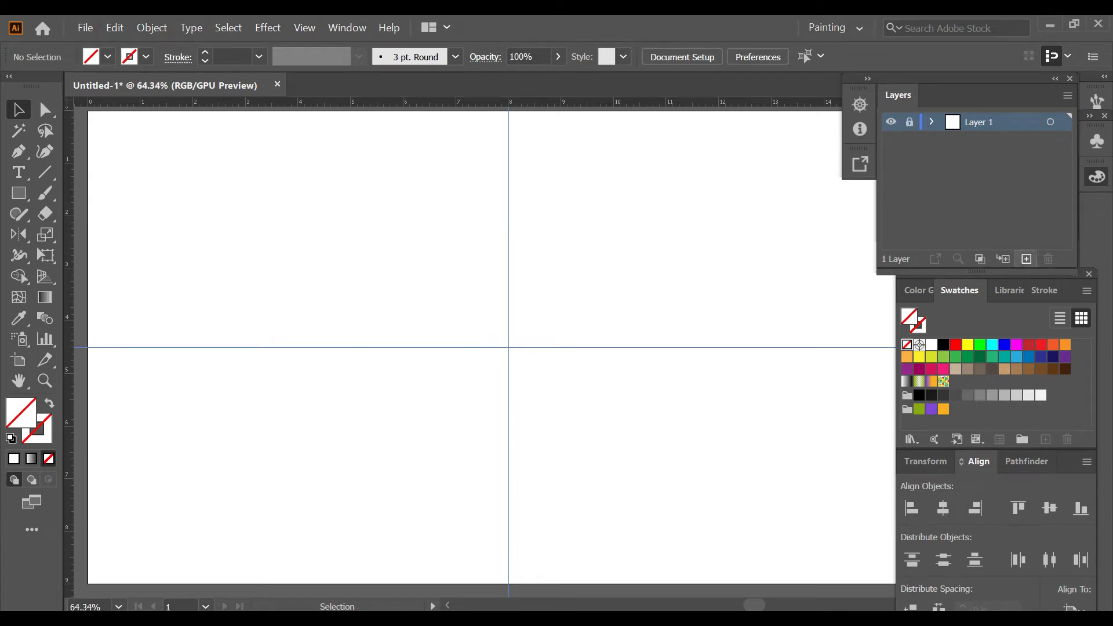
left_click(1026, 259)
key("d")
key("slash")
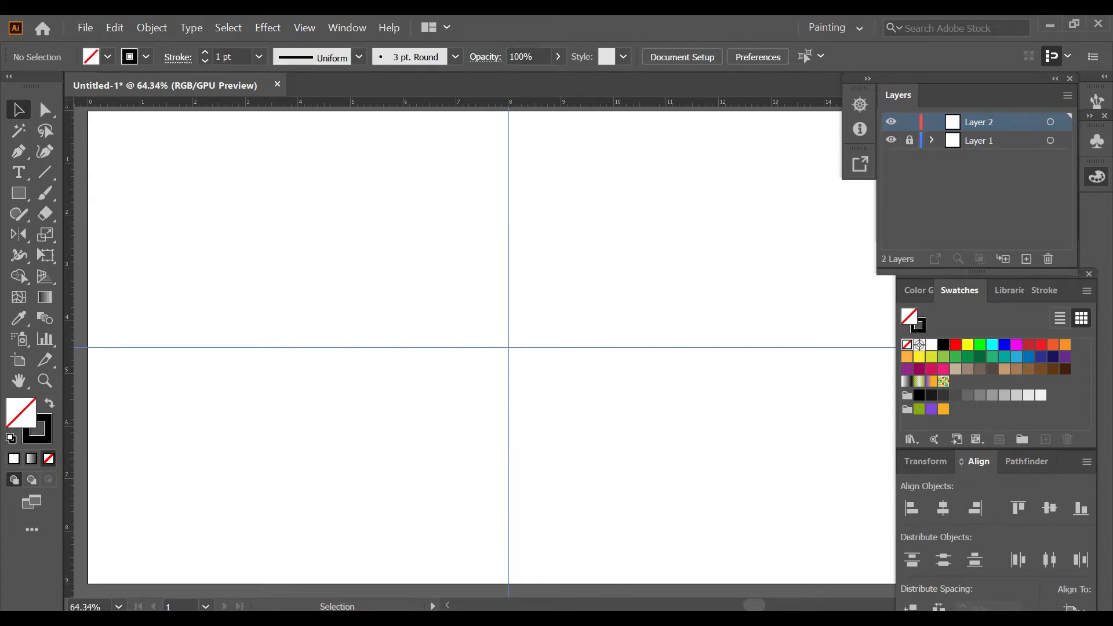
Step: Draw a rectangle about 5.7 by 3 in and centre it horizontally and vertically on the artboard
key("m")
left_click_drag(362, 270, 665, 431)
left_click(943, 509)
left_click(1049, 508)
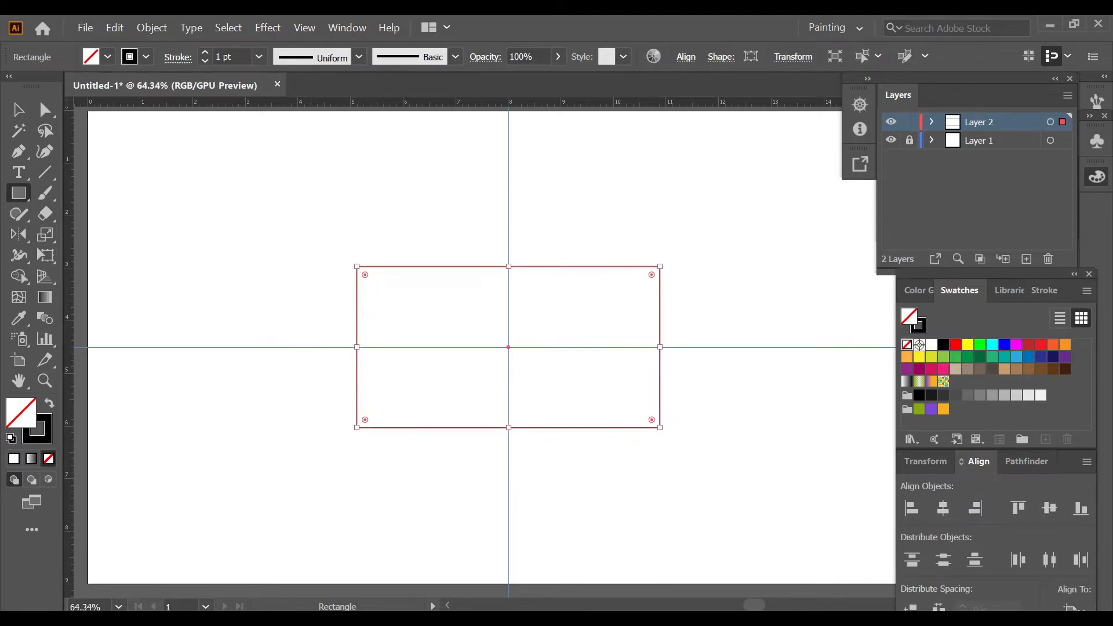
Step: Set the rectangle's stroke weight to 4 pt and deselect it
left_click(232, 57)
type("4")
key("Return")
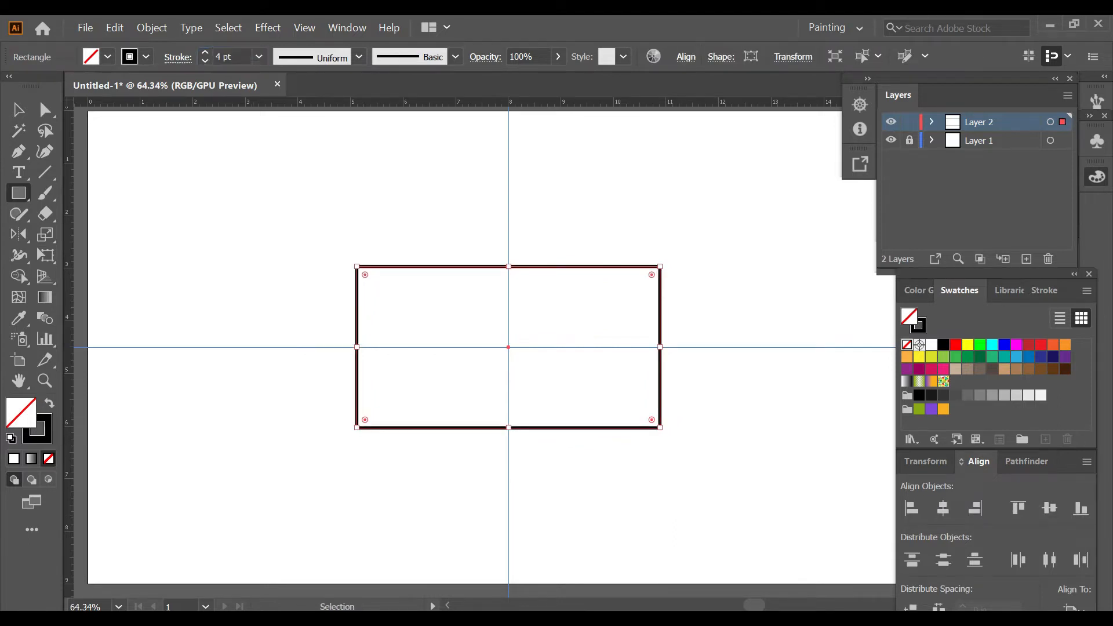
key("ctrl+shift+a")
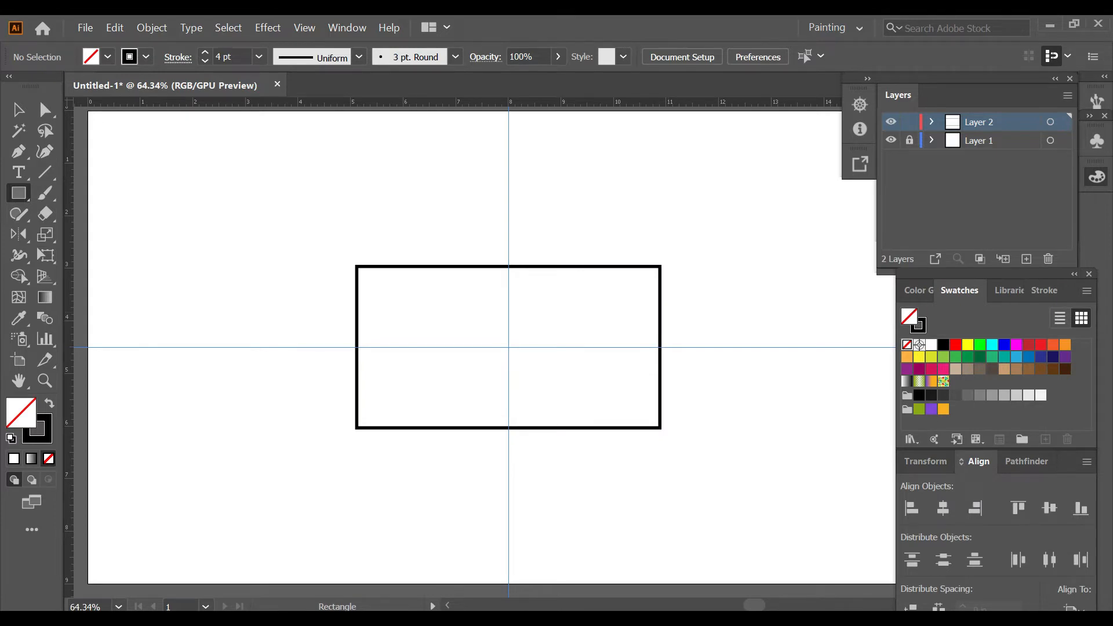
Step: Add a vertically centred narrow upright rectangle across the large rectangle's right edge and bow its outer side outward with the Curvature tool
left_click_drag(643, 276, 700, 419)
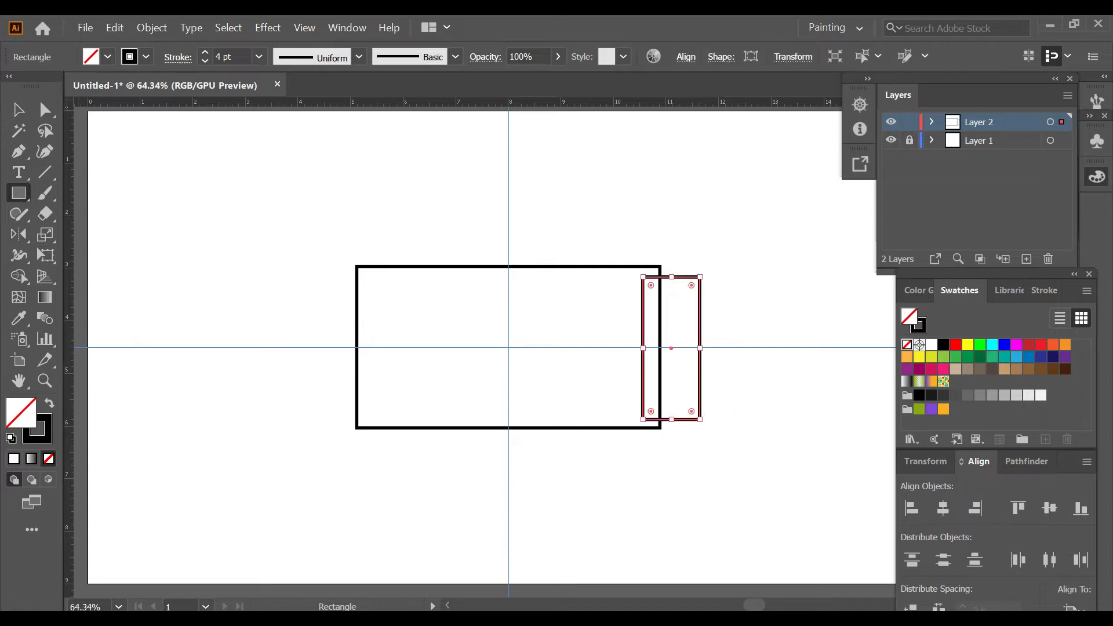
left_click(1050, 508)
key("shift+grave")
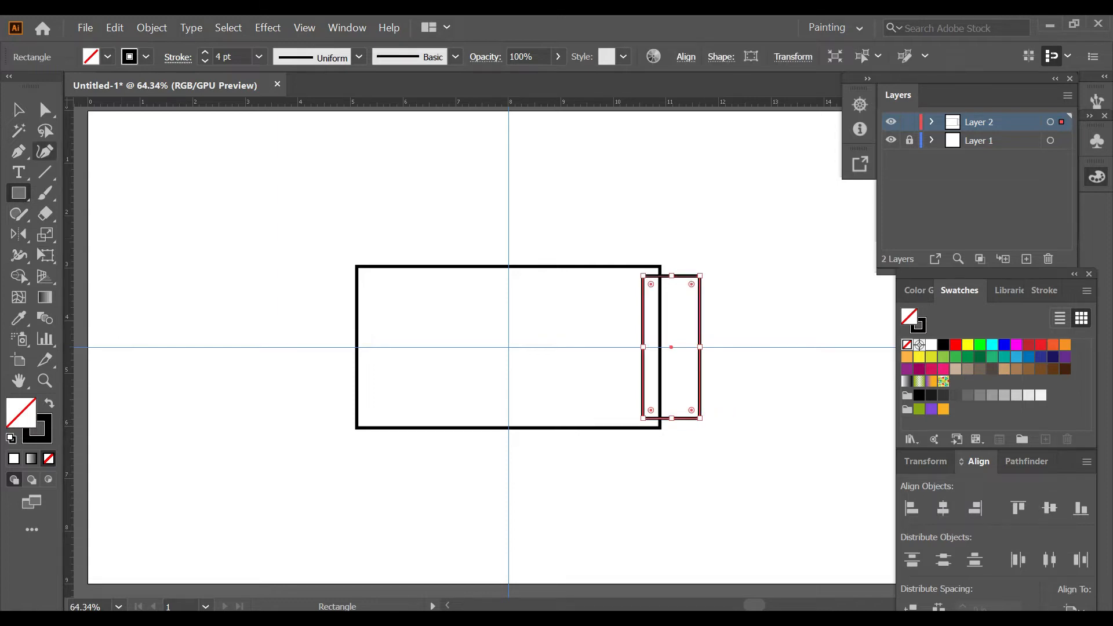
left_click_drag(700, 346, 715, 346)
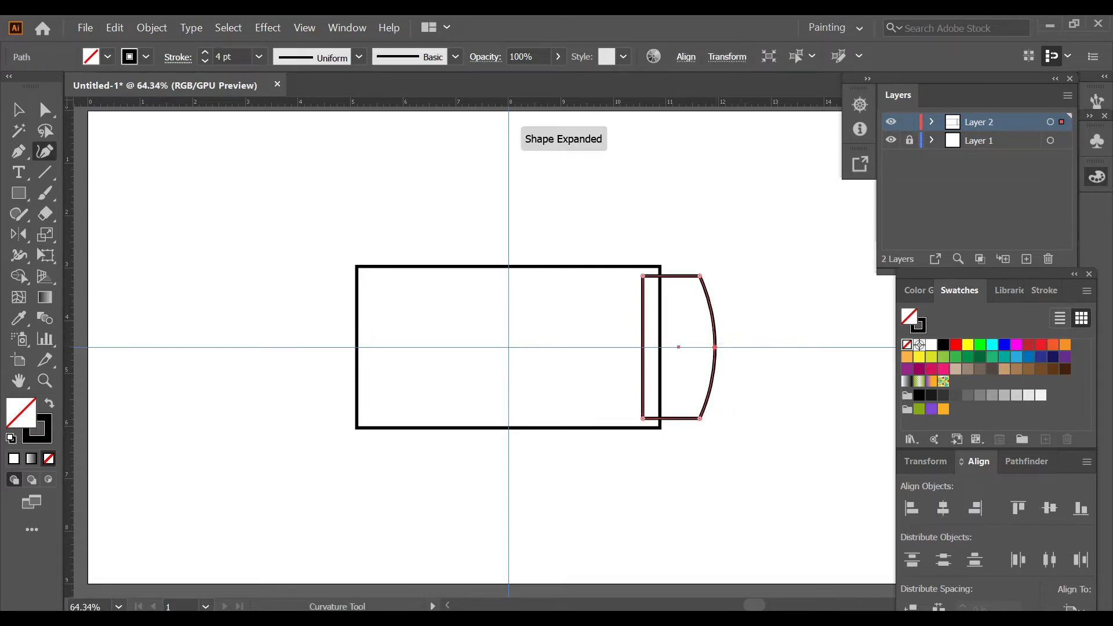
key("v")
left_click(685, 372)
Step: Reflect a copy of the bowed side shape vertically about the artboard centre onto the large rectangle's left edge
left_click(715, 347)
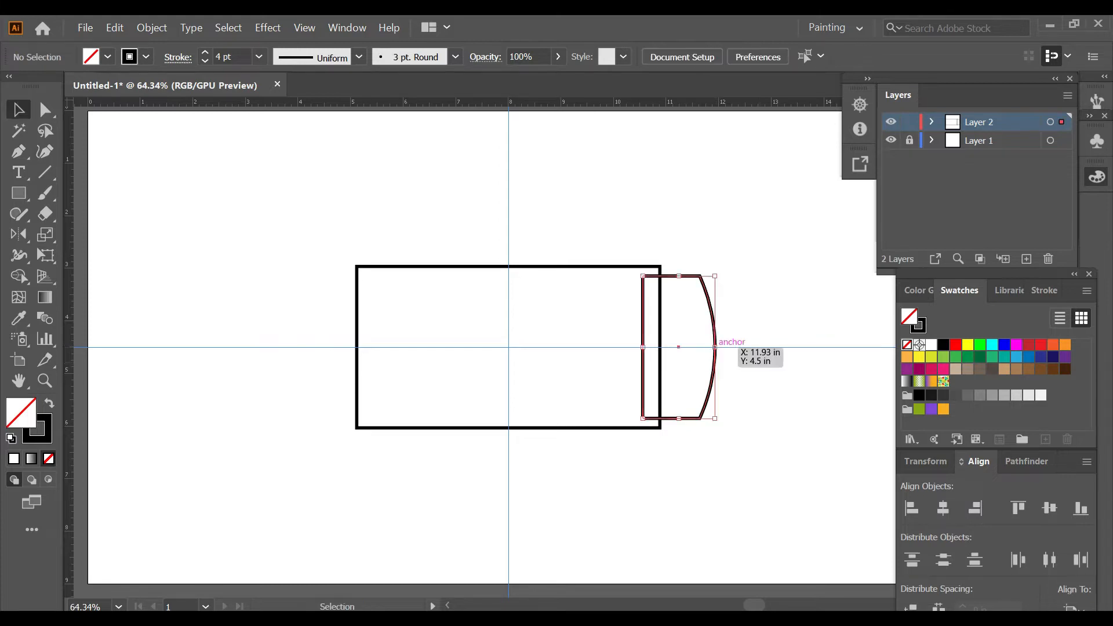
key("o")
left_click(509, 347, "alt")
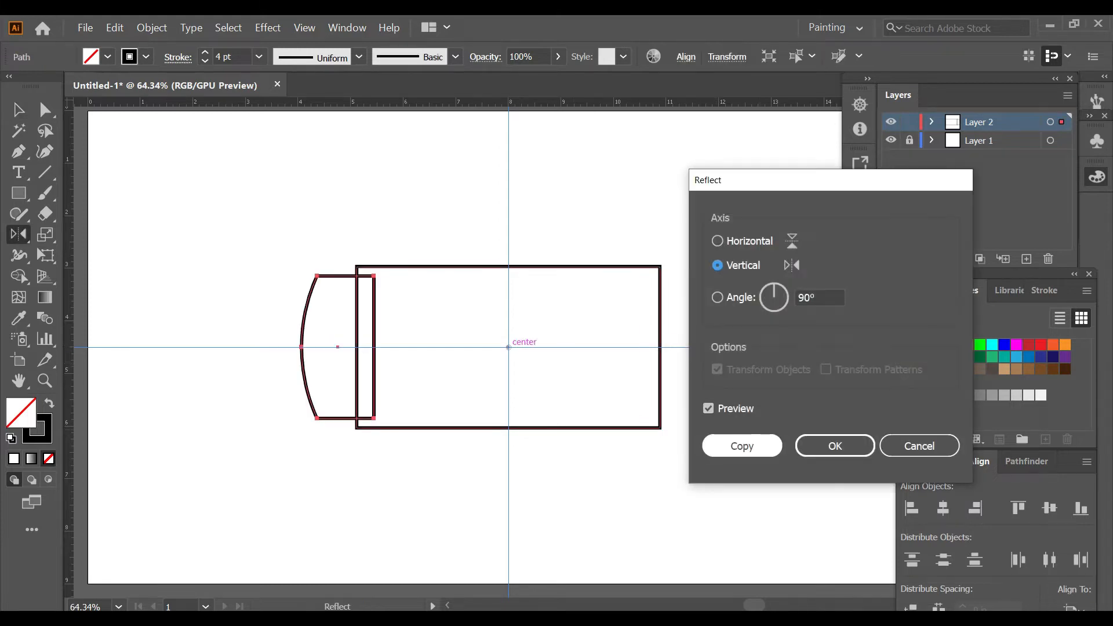
key("Escape")
Step: Unite the large rectangle and both bowed side shapes into a single outline
key("v")
left_click_drag(246, 215, 747, 482)
left_click(1026, 462)
left_click(912, 508)
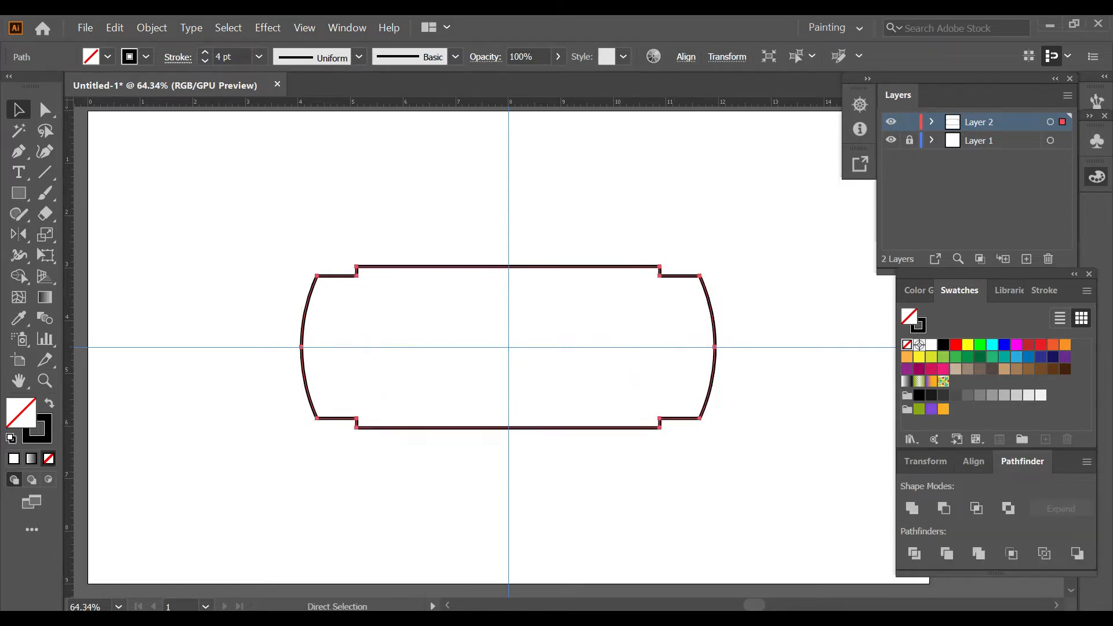
key("ctrl+shift+a")
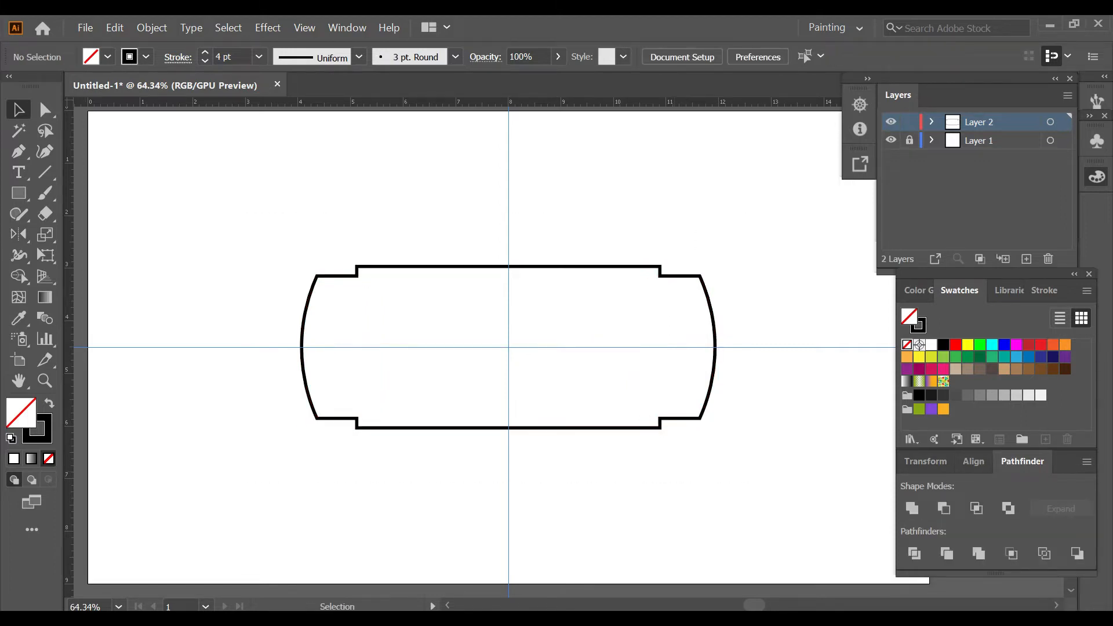
Step: Slightly round the corners of the four steps where the side parts meet the central body
key("a")
left_click_drag(343, 251, 688, 469)
mouse_move(668, 425)
left_mouse_down()
mouse_move(677, 432)
mouse_move(664, 424)
left_mouse_up()
key("ctrl+shift+a")
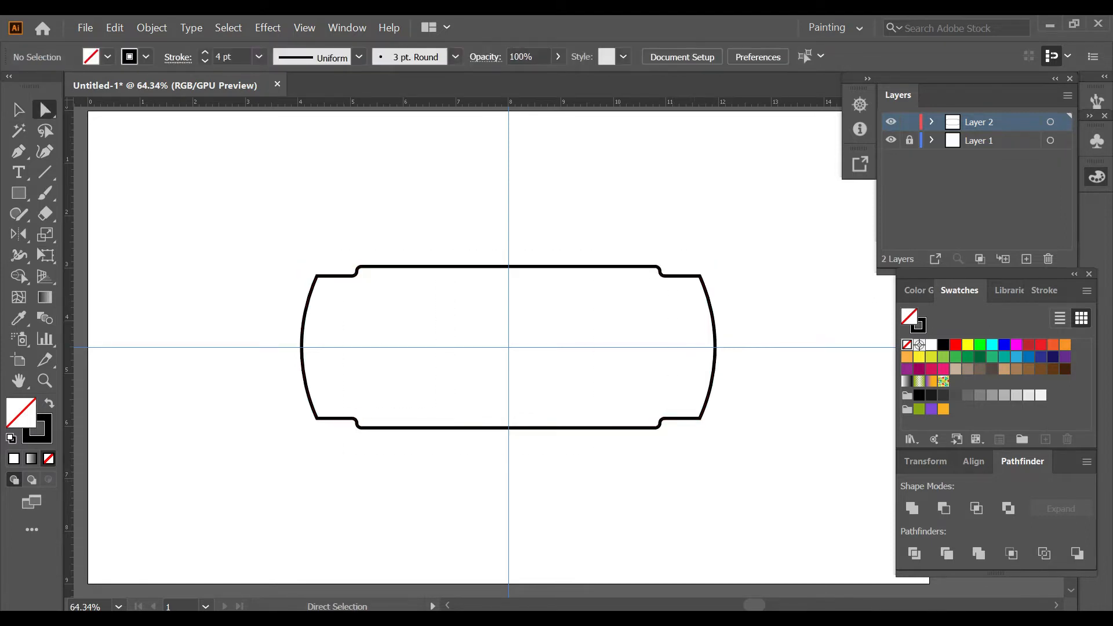
Step: Resize the body outline symmetrically about its centre, making it slightly narrower and taller
left_click(303, 332)
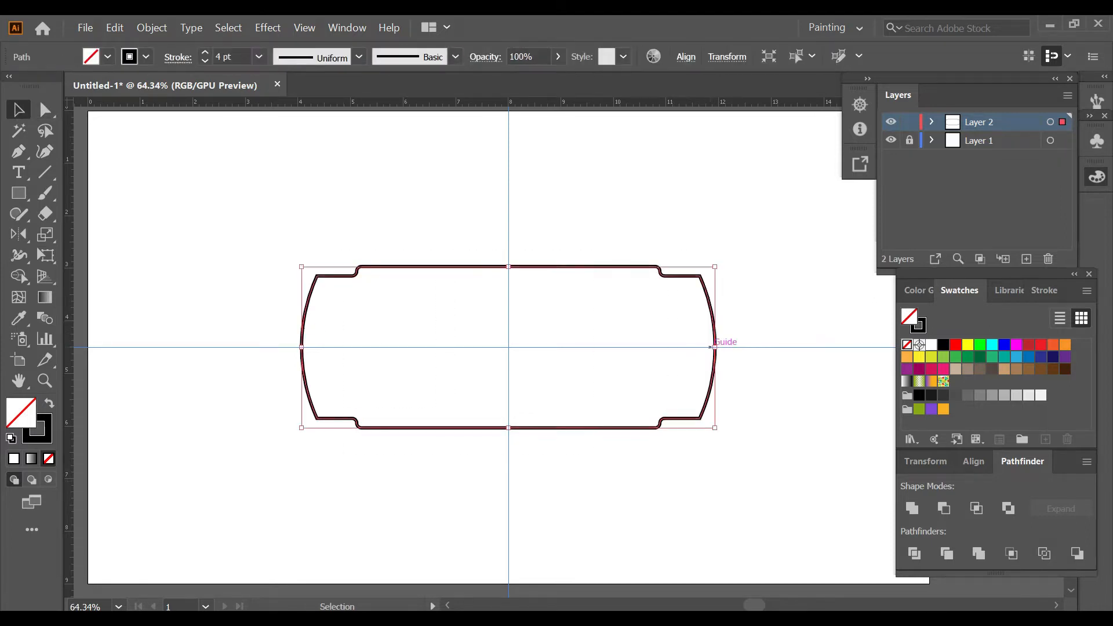
left_click_drag(715, 348, 709, 347)
key("a")
key("v")
key("ctrl+shift+a")
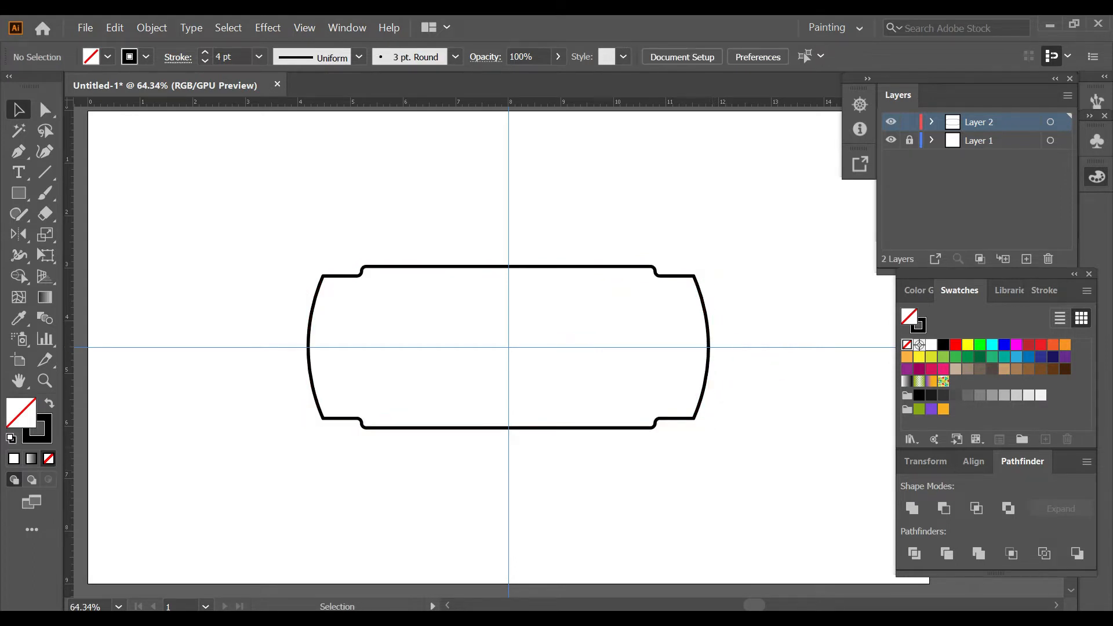
left_click(570, 428)
left_click_drag(509, 266, 509, 254)
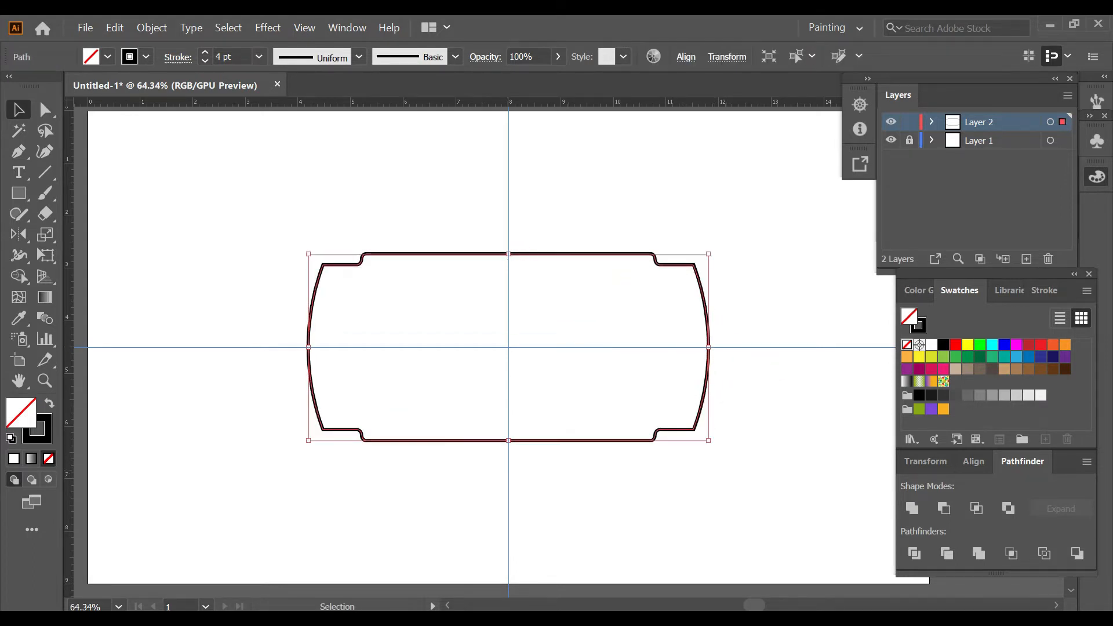
key("ctrl+shift+a")
Step: Draw a screen rectangle about 5 by 2.9 in inside the body and centre it on the artboard
key("m")
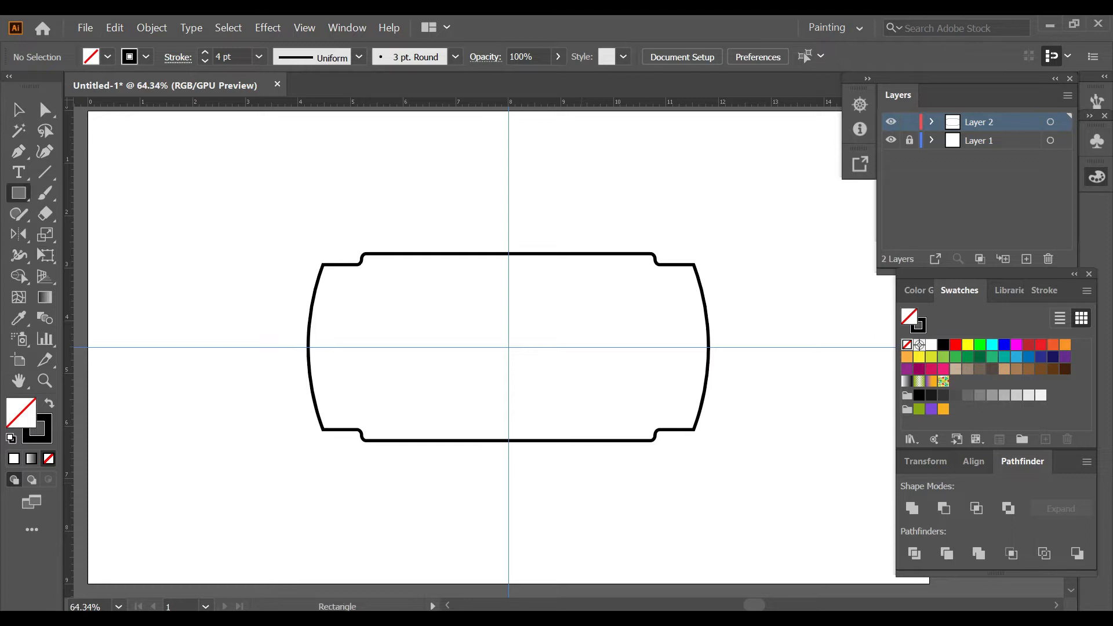
left_click_drag(375, 271, 638, 424)
left_click(974, 462)
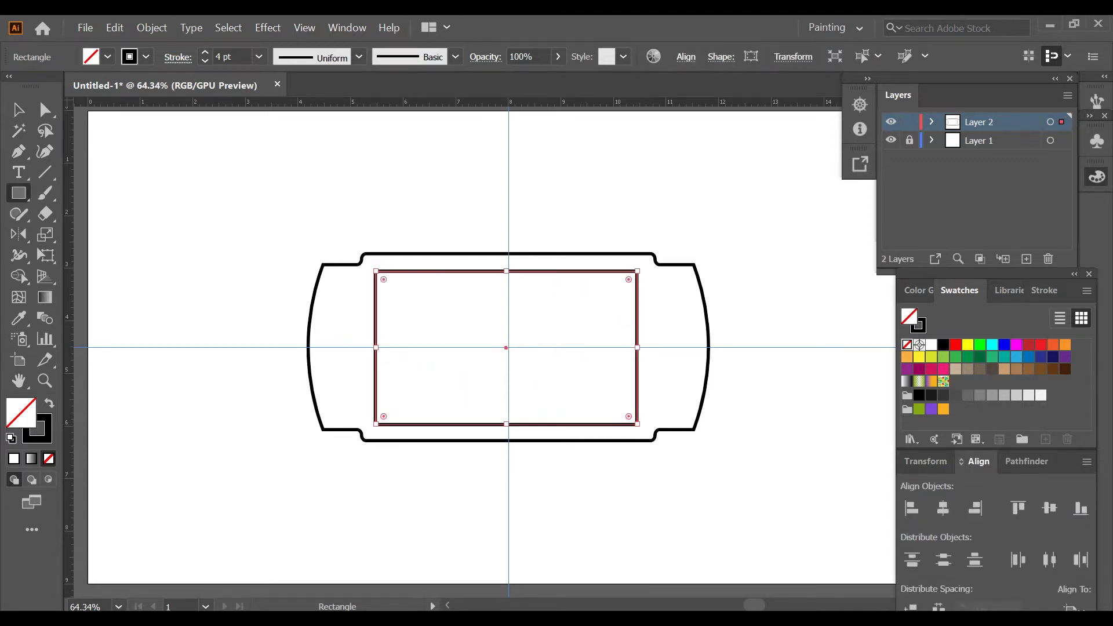
left_click(944, 508)
left_click(1050, 508)
key("ctrl+shift+a")
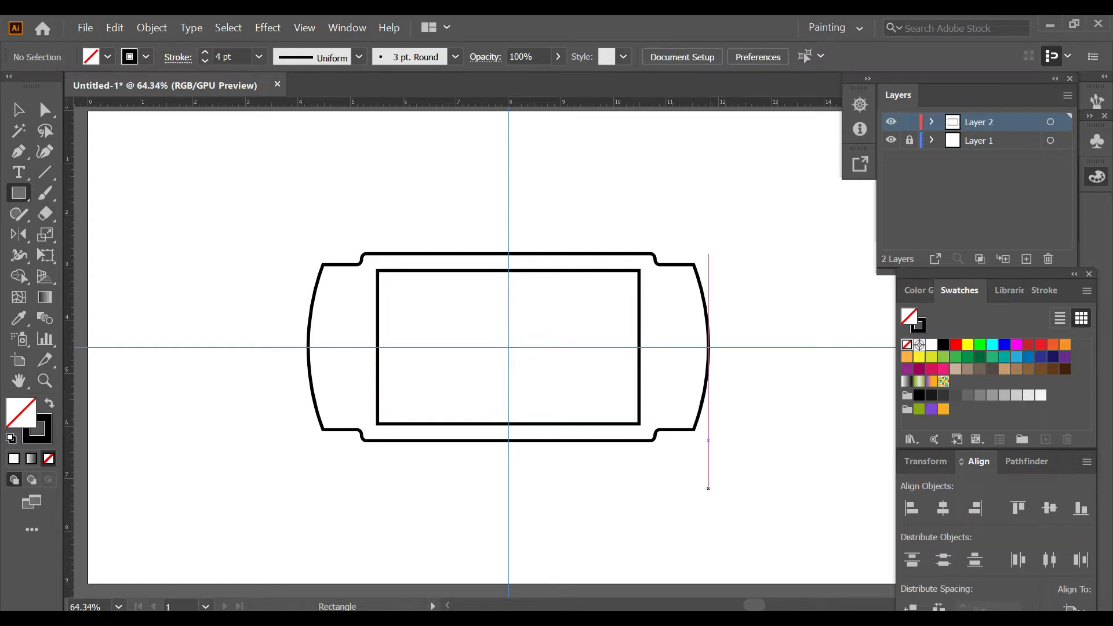
Step: Draw a circle about 1.6 in across in the empty area above and to the left of the body
scroll(708, 489, "up", 5)
scroll(709, 489, "left", 4)
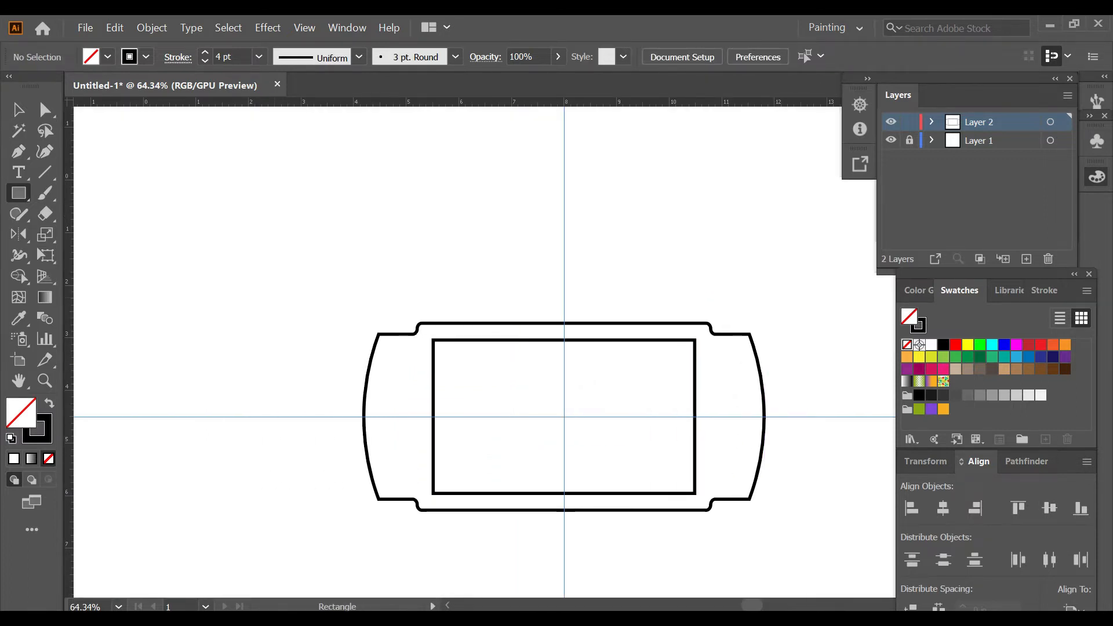
scroll(264, 296, "down", 2)
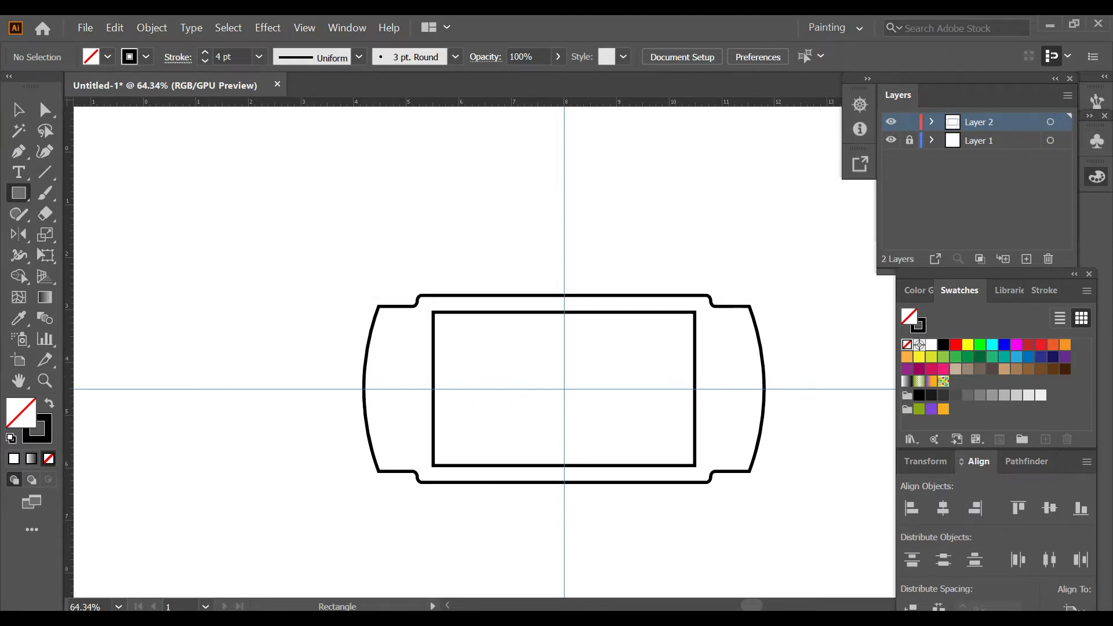
key("l")
left_click_drag(234, 224, 317, 308)
key("ctrl+shift+a")
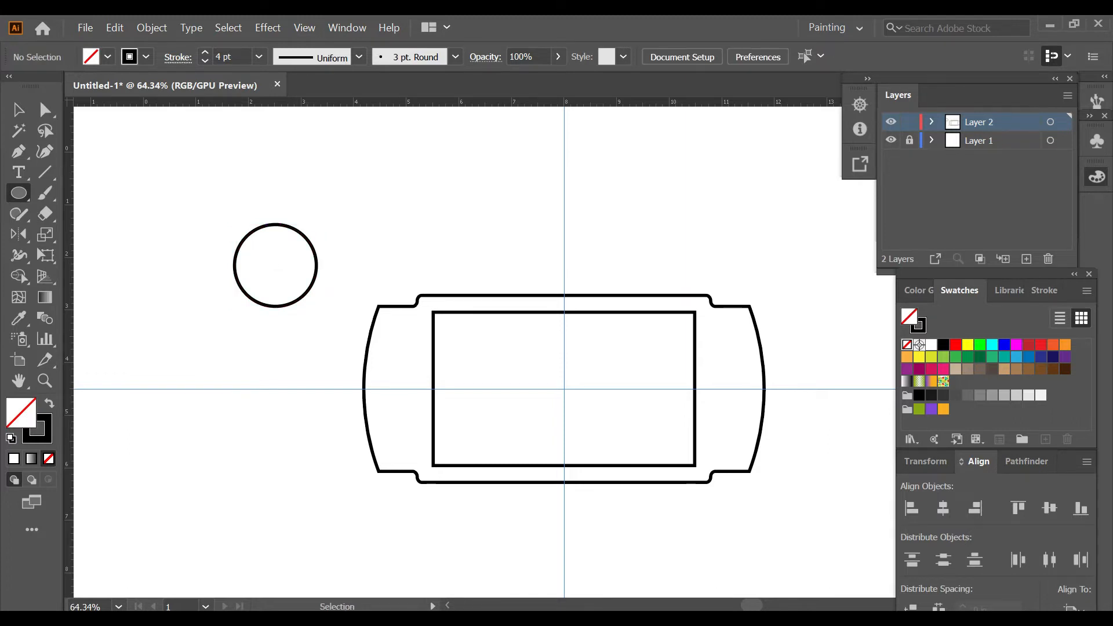
Step: Add a new layer, move the circle onto it, and lock Layer 2
key("ctrl+z")
left_click(909, 122)
left_click(1026, 259)
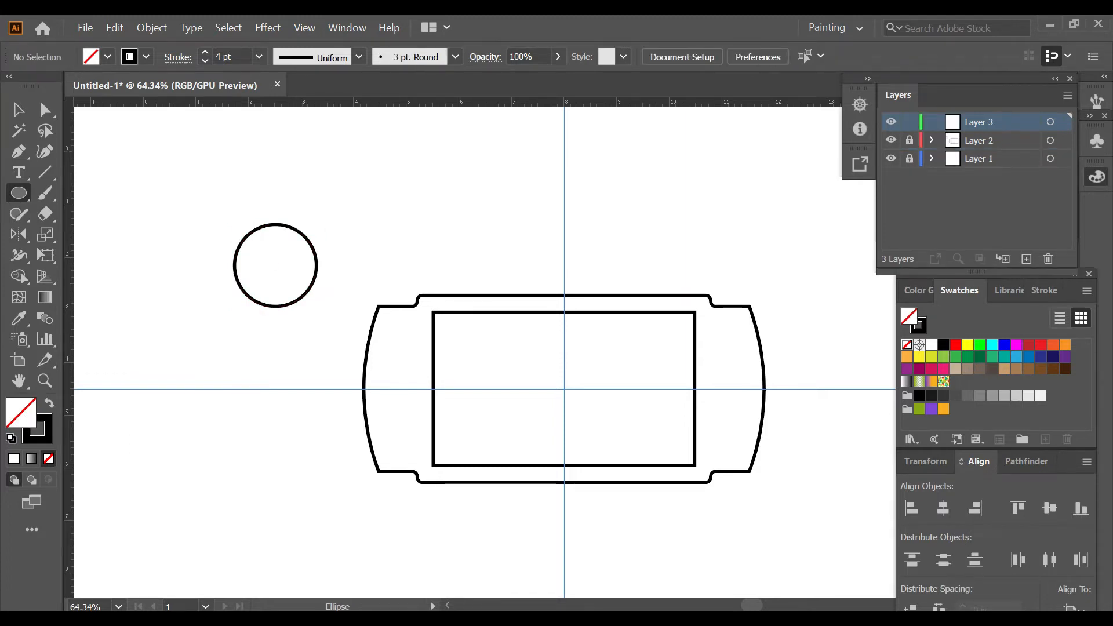
left_click(314, 251, "ctrl")
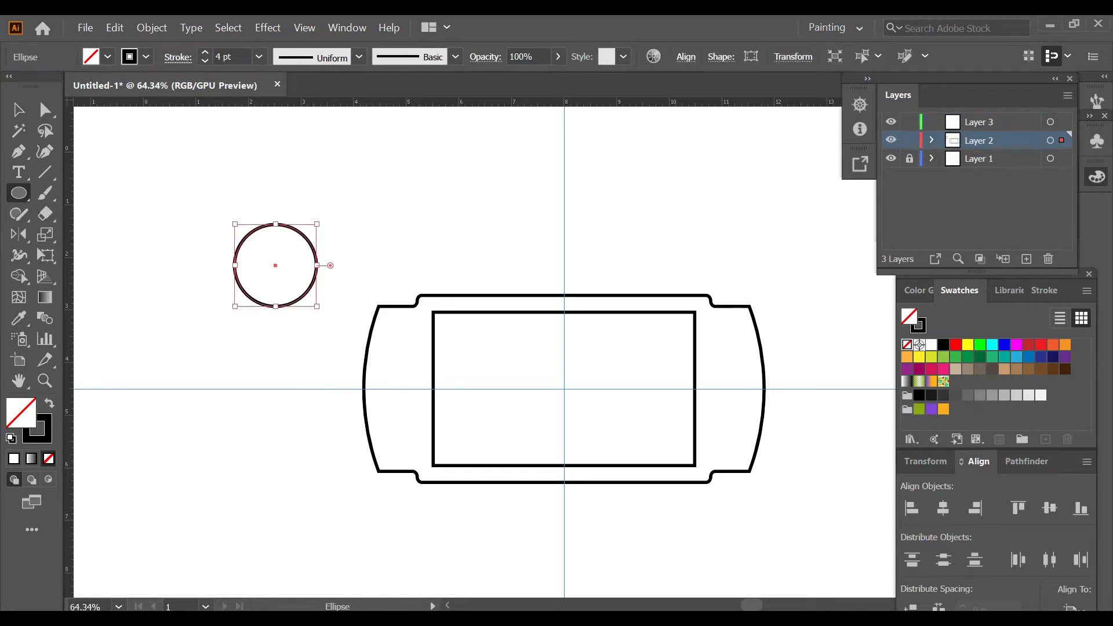
left_click_drag(1062, 140, 1063, 122)
key("ctrl+shift+a")
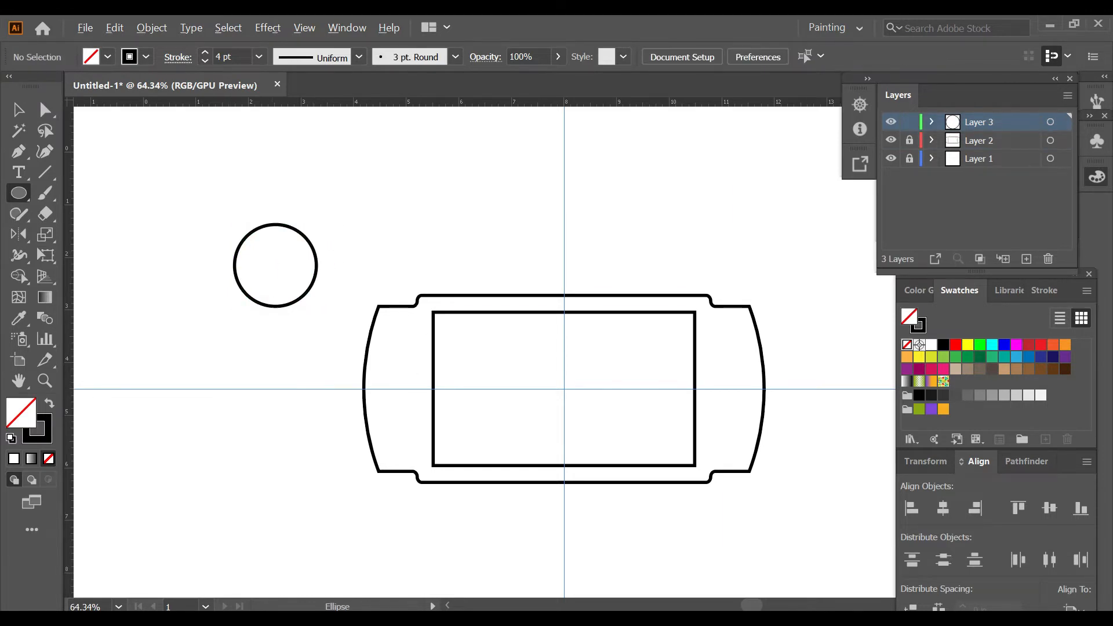
Step: Draw a small upright rectangle about 0.4 by 0.5 in to the upper right of the circle
key("ctrl+1")
key("m")
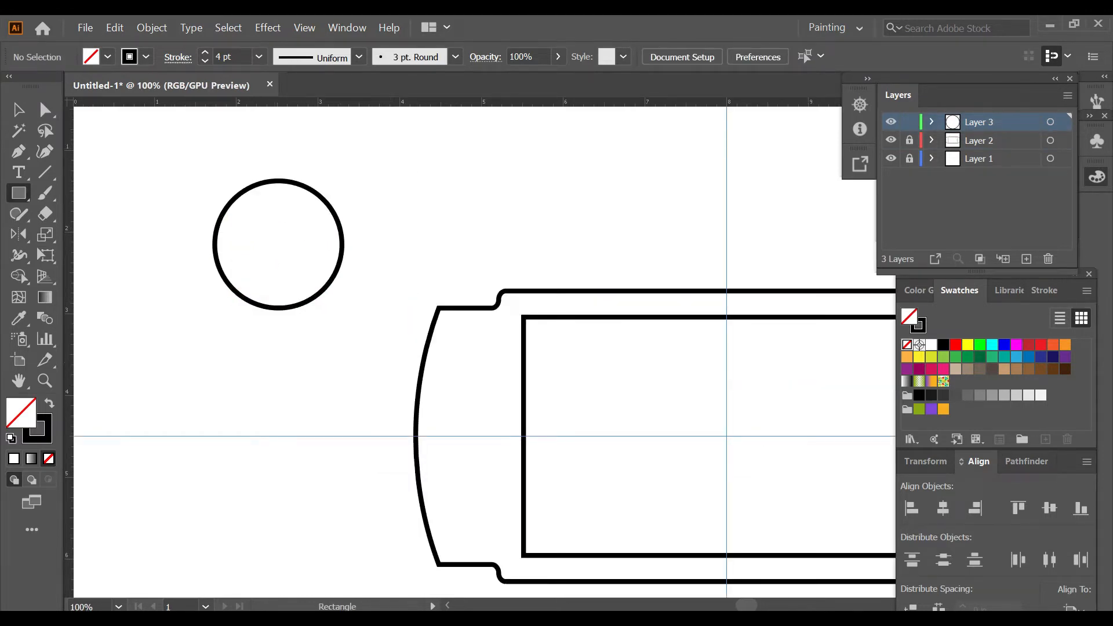
left_click_drag(384, 166, 418, 208)
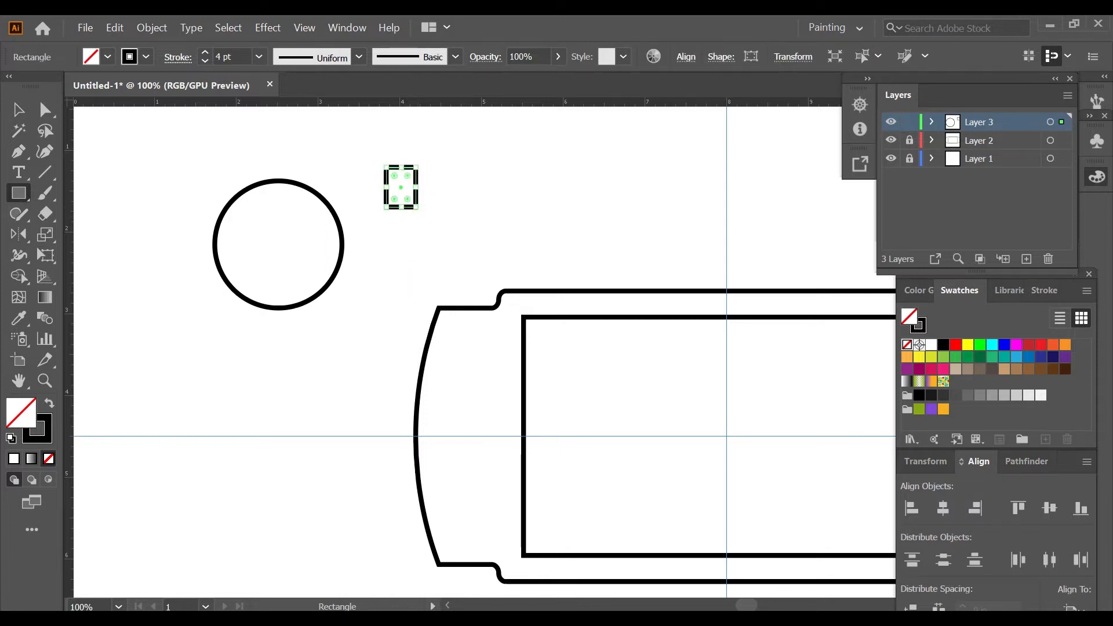
Step: Add an anchor point at the middle of the small rectangle's top edge and raise it into a peak
left_click(18, 151)
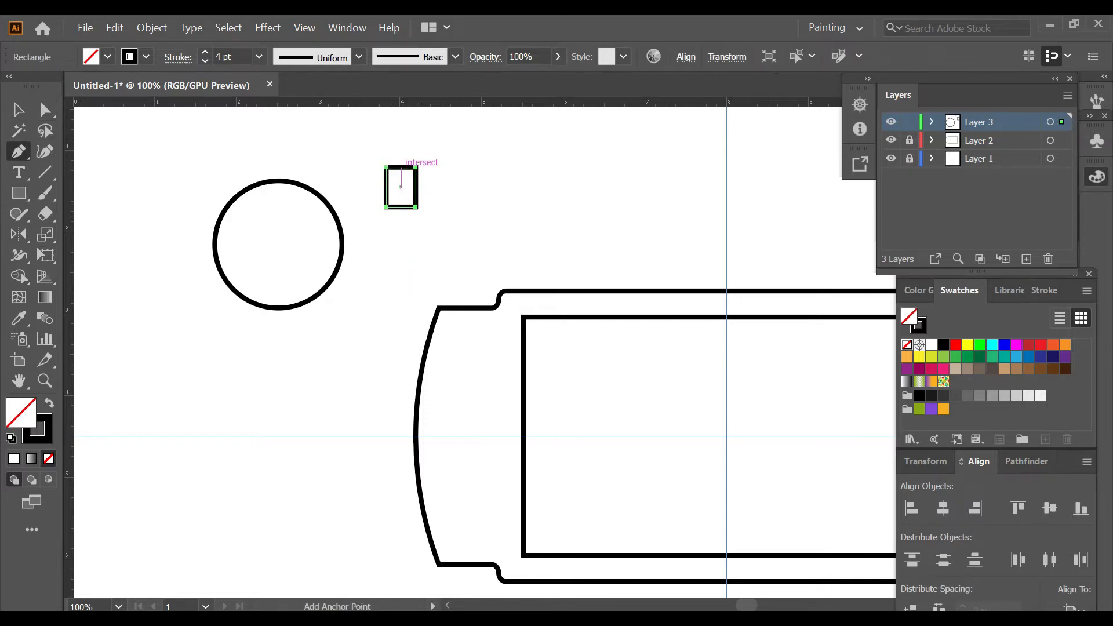
left_click(401, 168)
key("a")
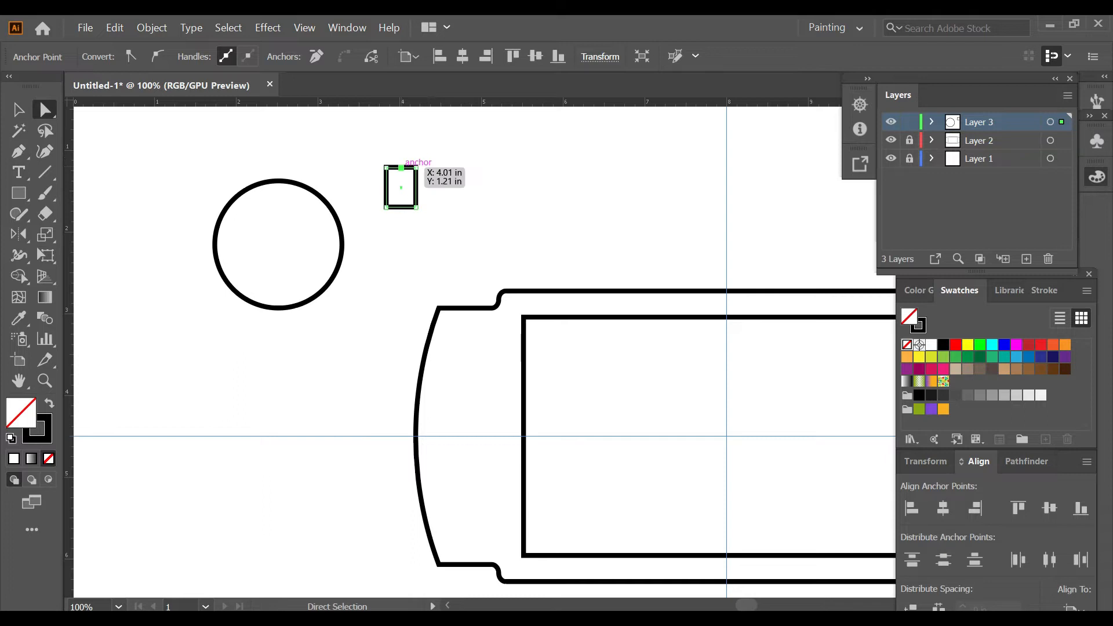
left_click_drag(401, 168, 402, 153)
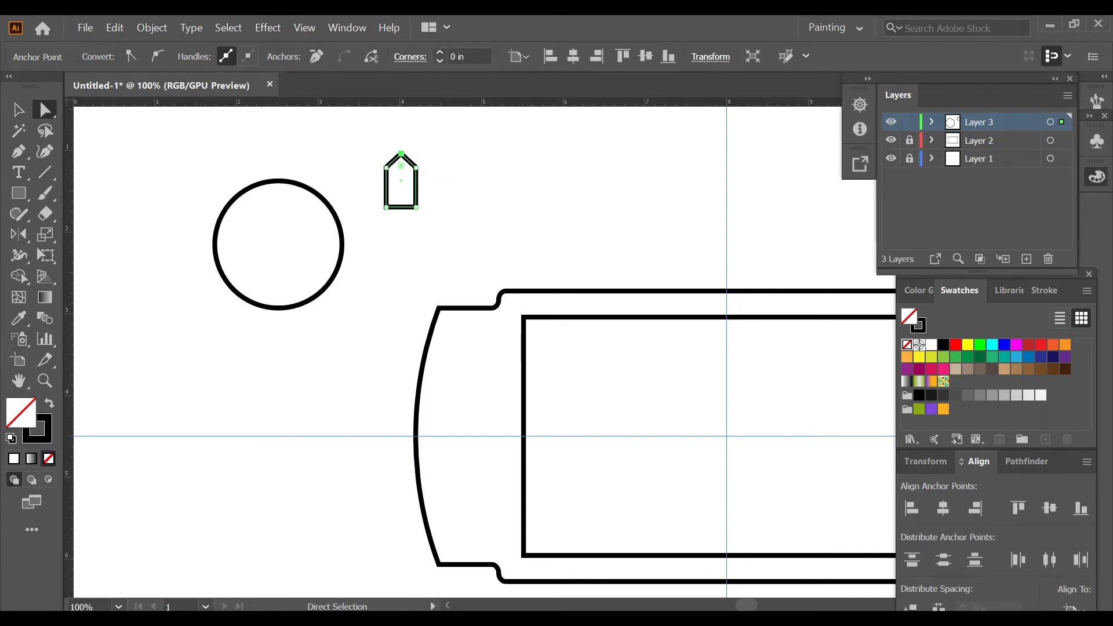
Step: Slightly shorten the small pointed shape and round its two bottom corners
key("v")
left_click_drag(401, 208, 401, 202)
key("a")
scroll(394, 182, "up", 3)
scroll(400, 180, "up", 2)
left_click_drag(348, 128, 543, 340)
left_click(530, 302)
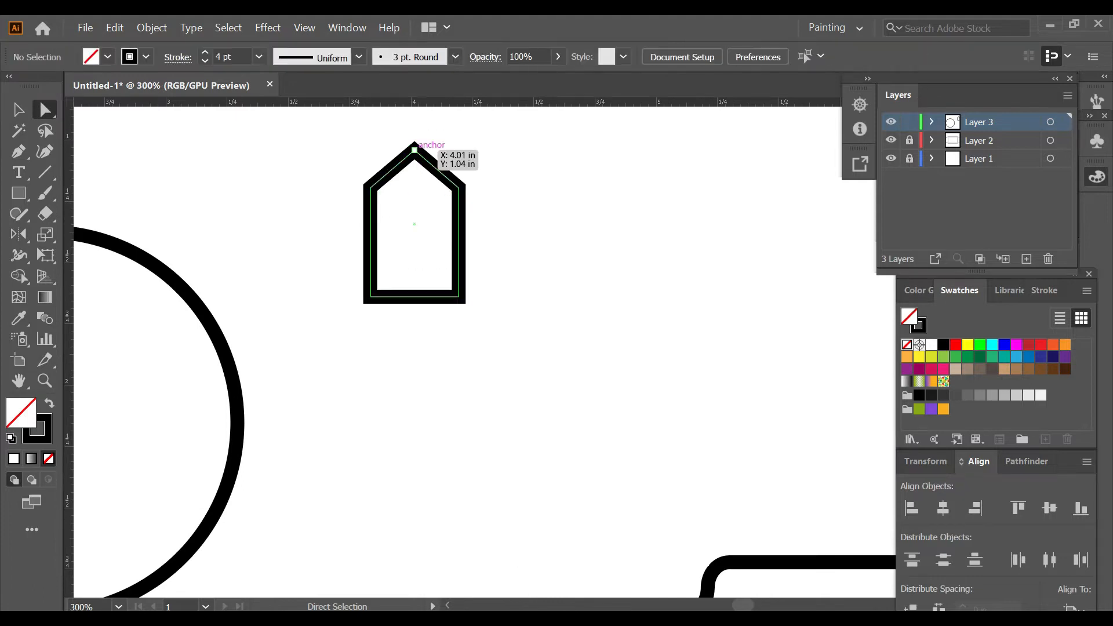
left_click_drag(353, 277, 385, 282)
left_click(486, 318)
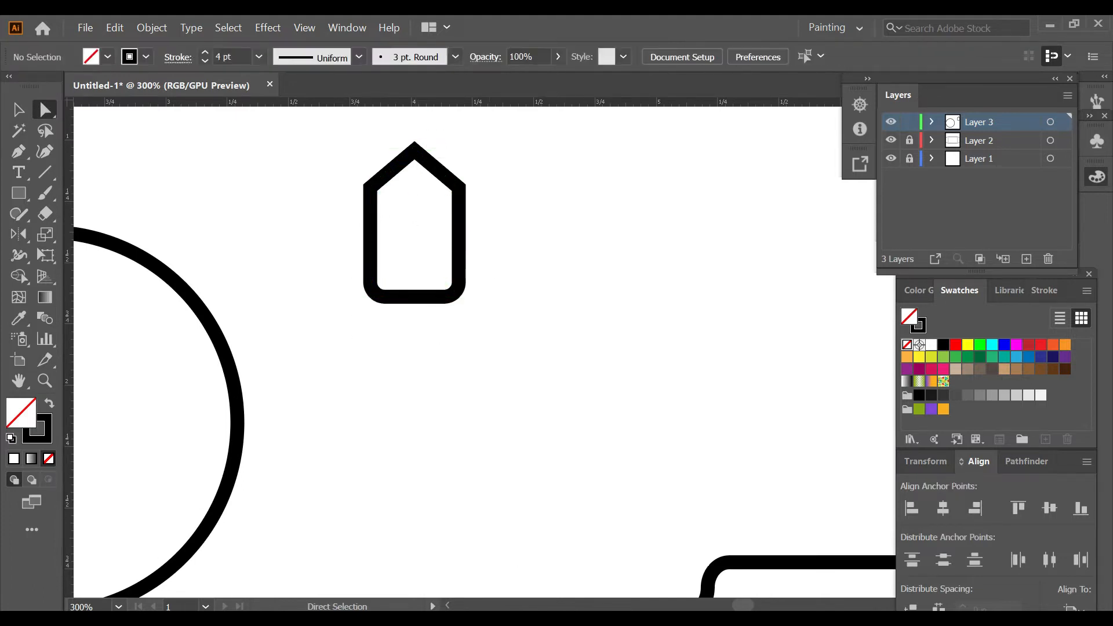
scroll(486, 318, "down", 1)
scroll(348, 348, "left", 5)
key("v")
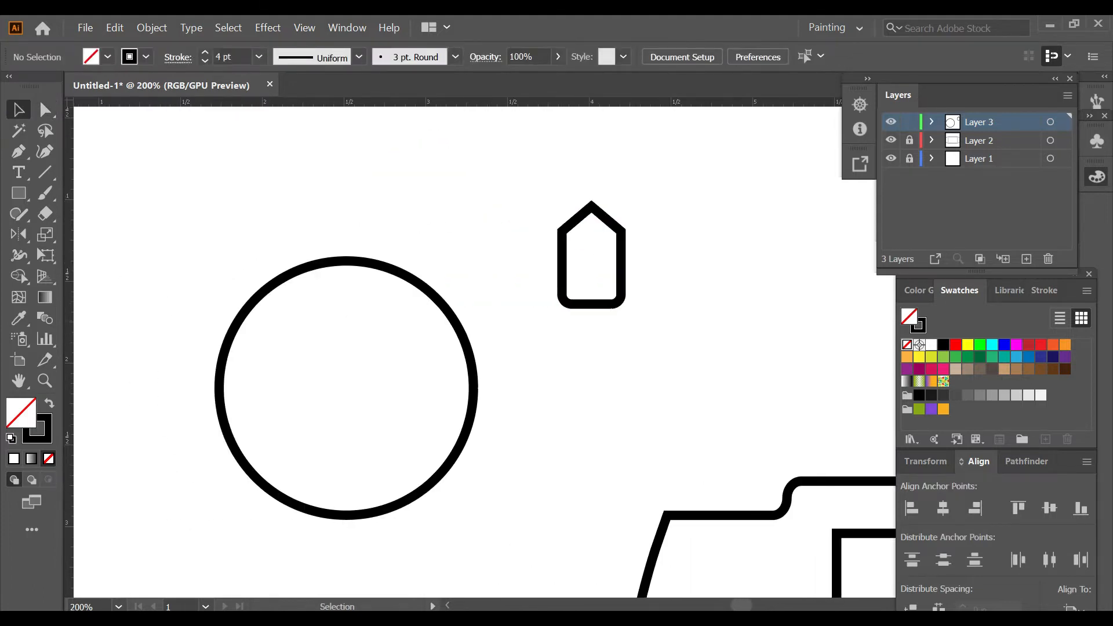
Step: Centre the small pointed shape inside the circle, both horizontally and vertically
left_click(562, 257)
left_click(432, 295, "shift")
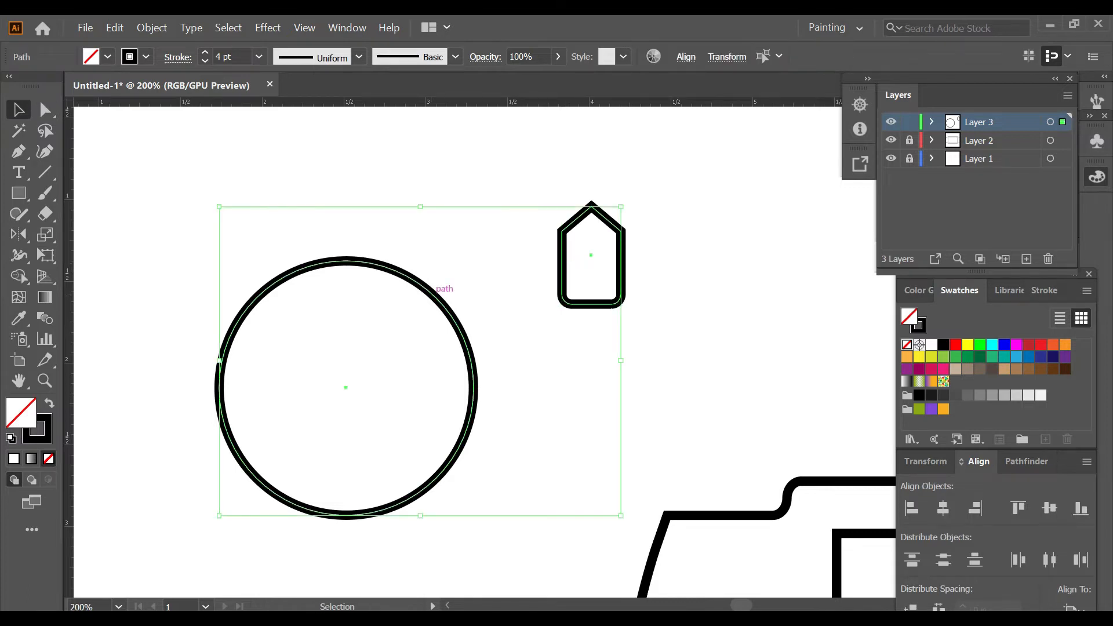
left_click(436, 293)
left_click(944, 508)
left_click(1050, 508)
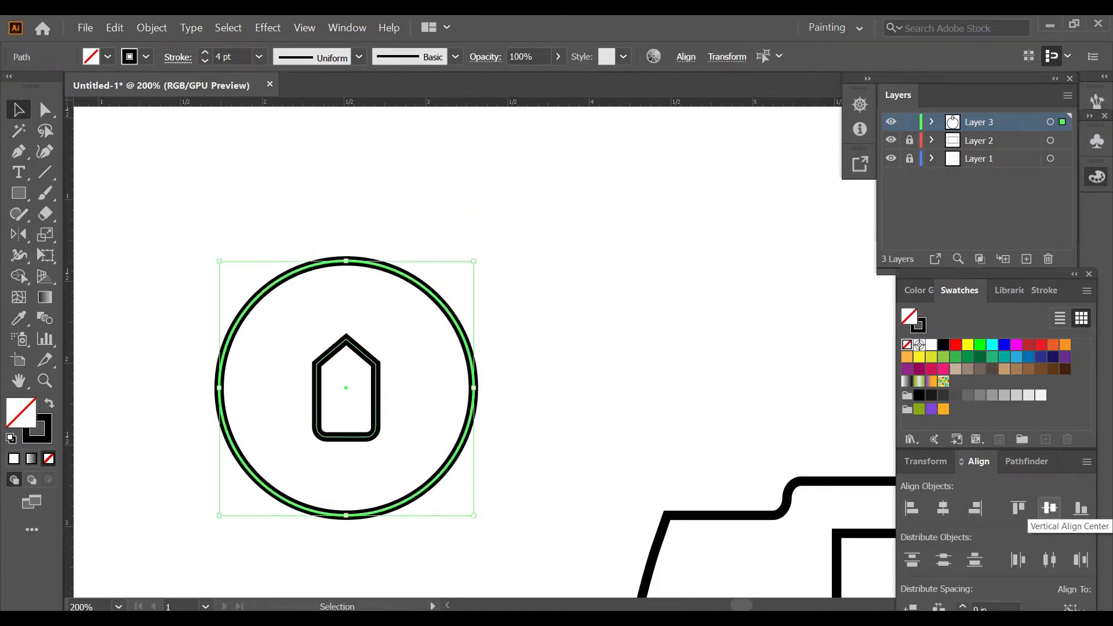
left_click(545, 377)
Step: Lower the pointed shape until its base sits just above the circle's bottom edge, and fill it with light orange
left_click(349, 437)
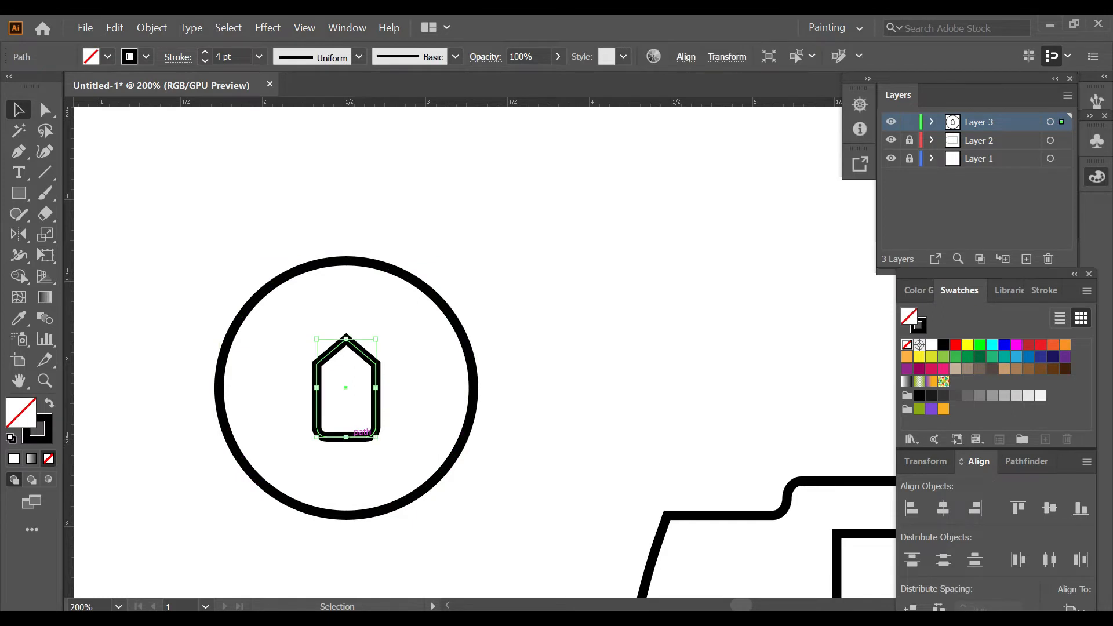
key("Down")
key("Down")
key("Down")
key("Down")
key("Down")
key("Down")
key("Down")
key("Down")
key("Down")
key("Down")
key("Down")
key("Down")
key("Down")
key("Down")
key("Down")
key("Down")
key("Down")
key("Down")
key("Down")
key("Down")
key("Down")
key("Down")
key("Down")
key("Down")
key("Down")
key("Down")
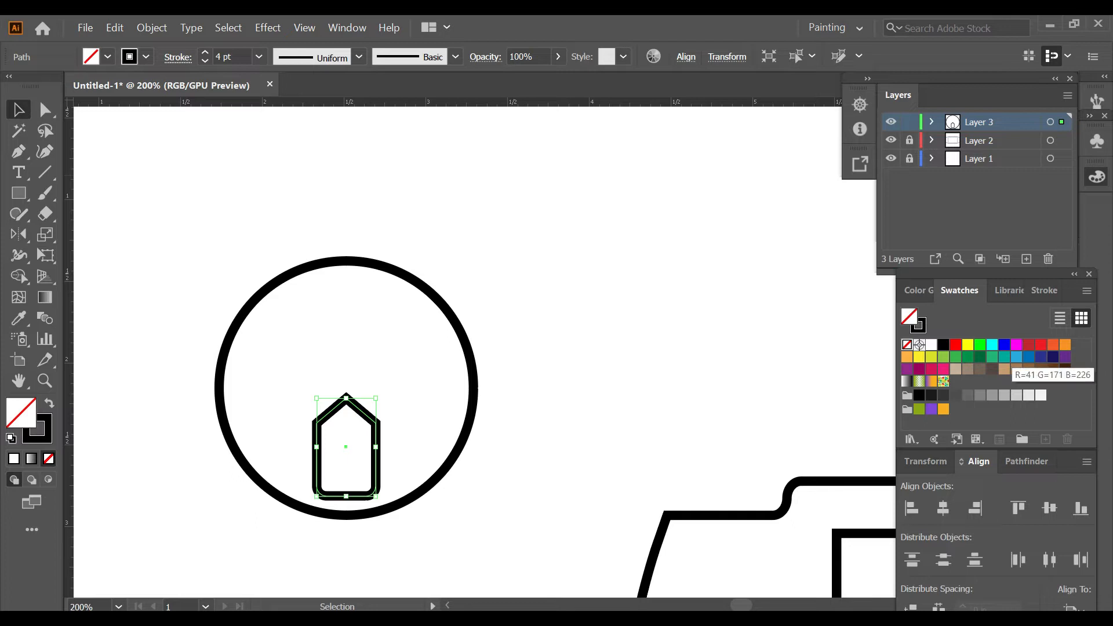
left_click(907, 356)
key("ctrl+shift+a")
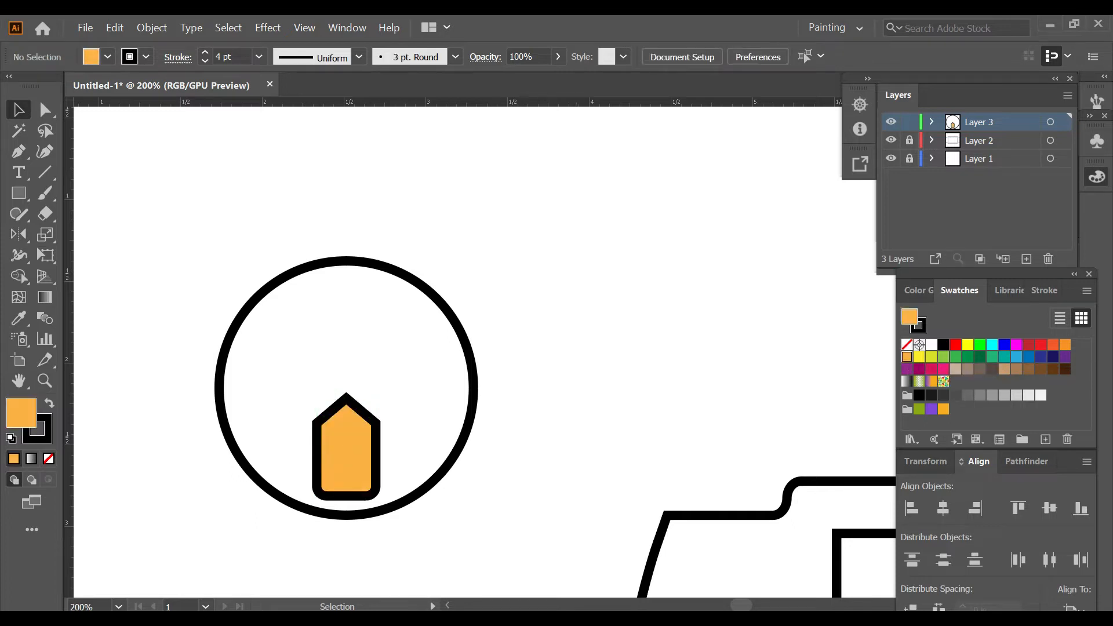
Step: Try to rotate a copy of the pointed shape 90° about the circle's centre
left_click(378, 455)
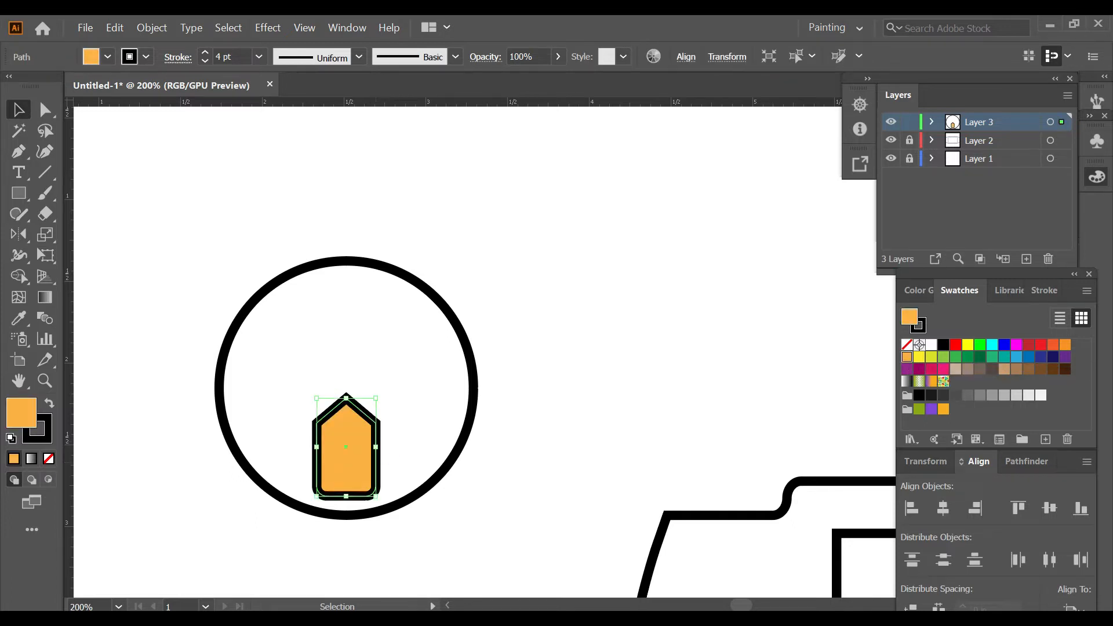
key("r")
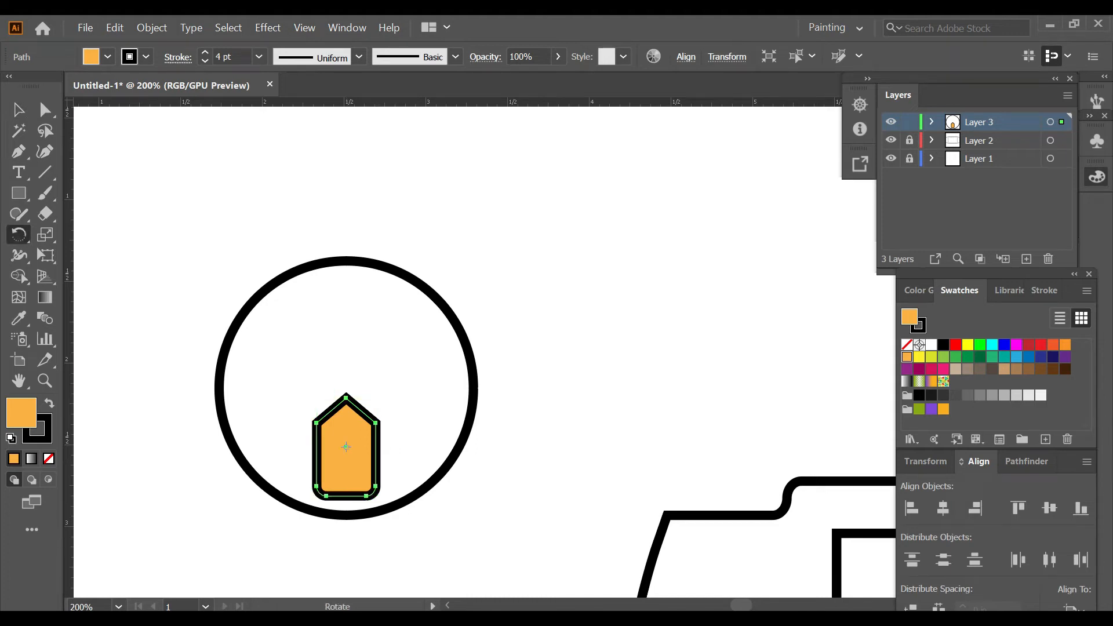
left_click(346, 387, "alt")
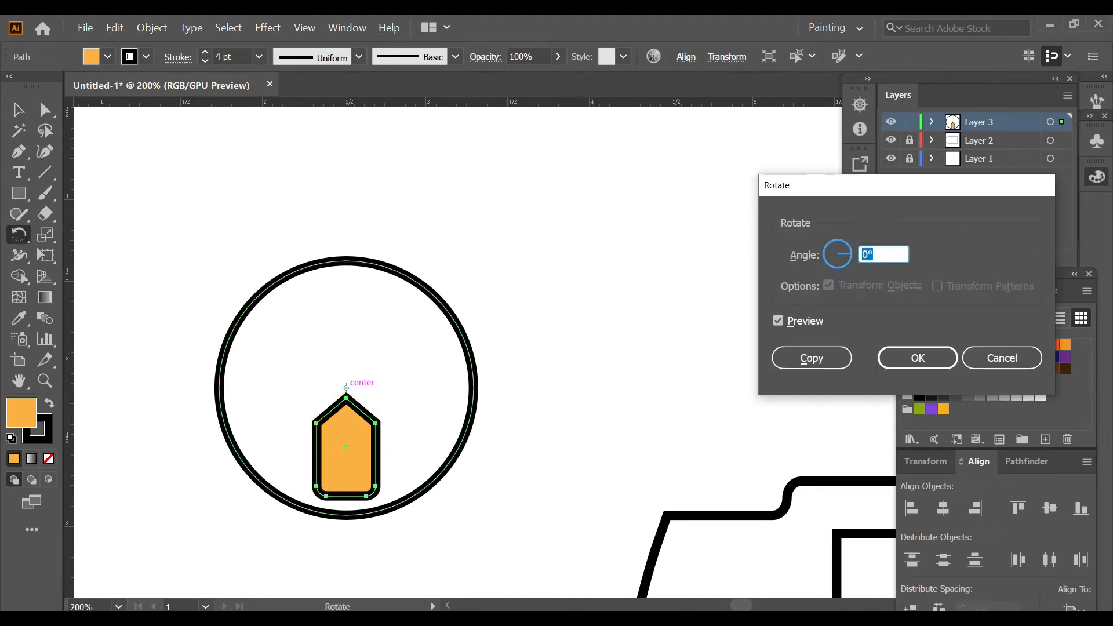
key("alt+c")
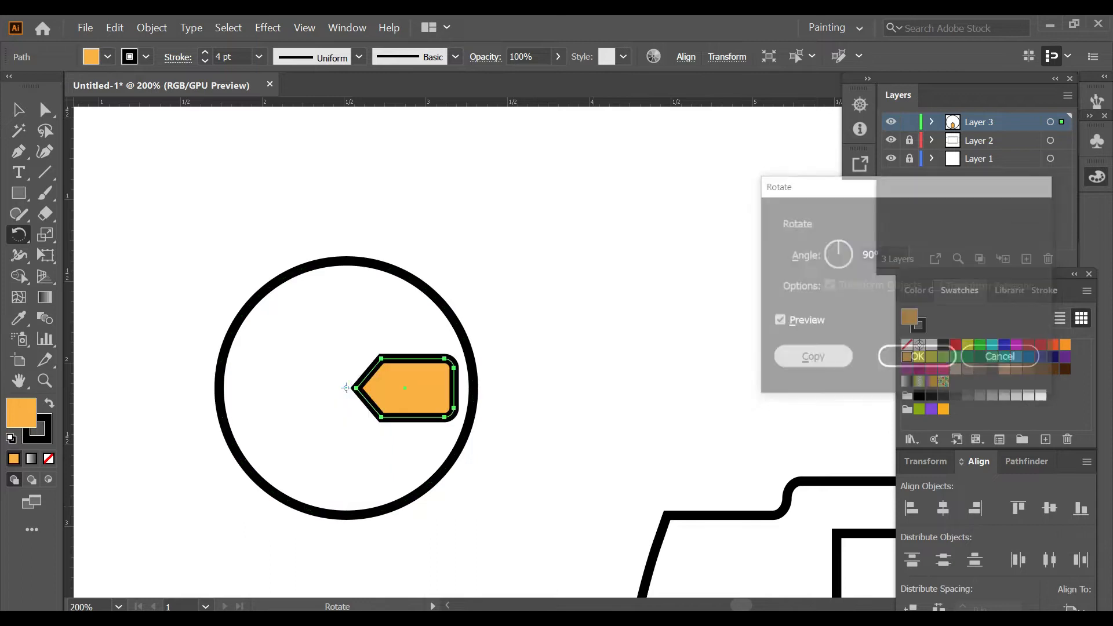
key("ctrl+z")
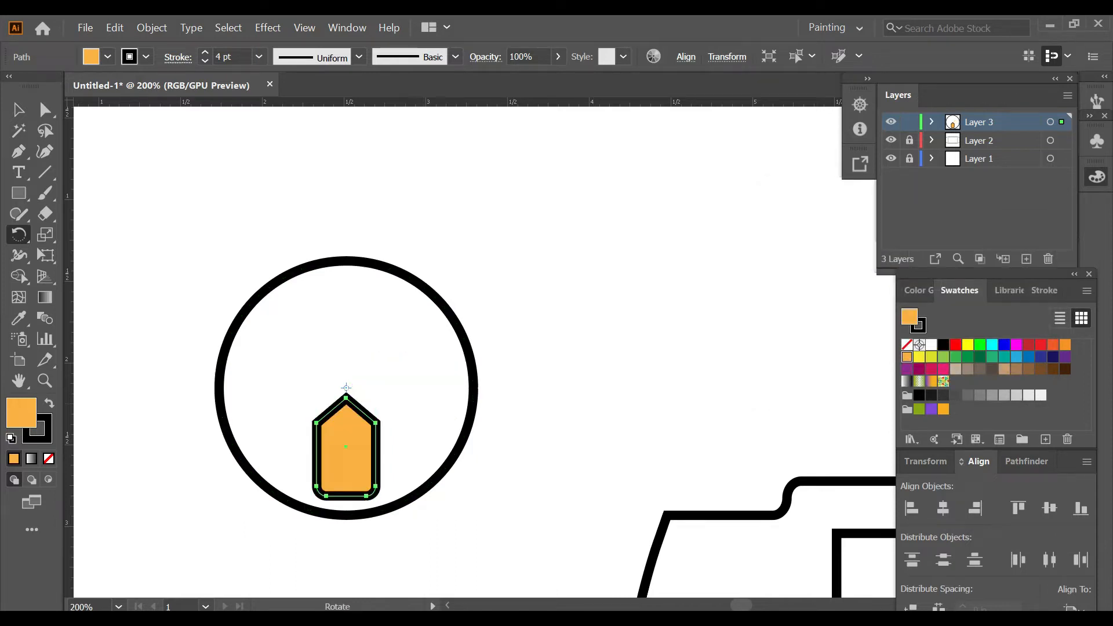
Step: Scale the pointed shape down slightly, keeping its base just above the circle's bottom edge
key("v")
left_click_drag(346, 398, 346, 418)
key("ctrl+z")
left_click_drag(375, 457, 370, 457)
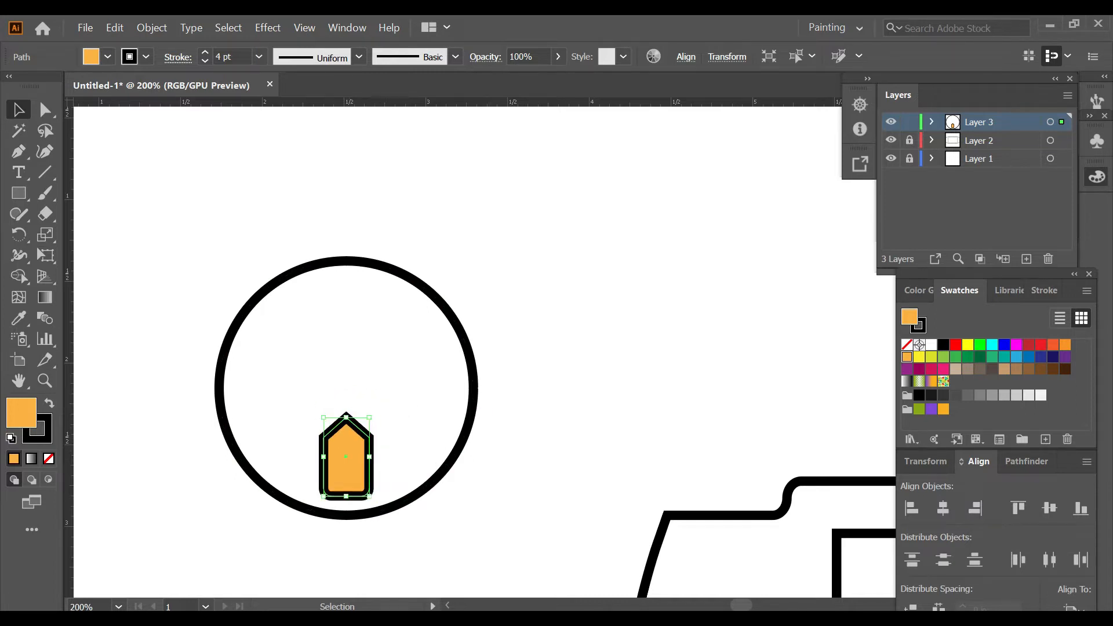
Step: Make three copies of the pointed shape, each rotated 90° further about the circle's centre
key("r")
key("ctrl+a")
left_click(346, 388, "alt")
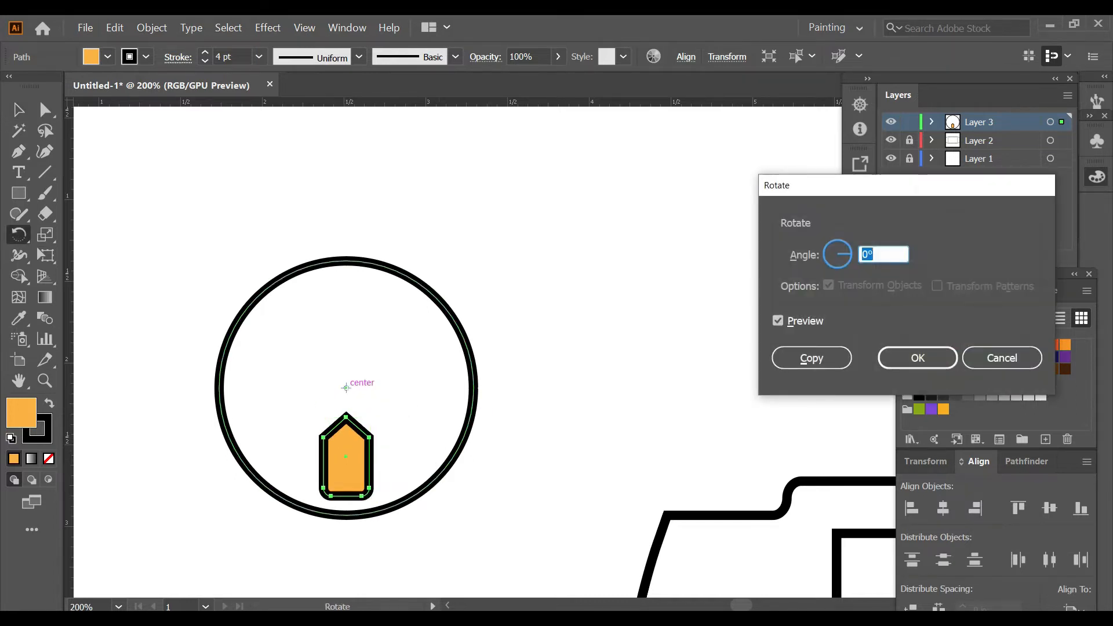
key("alt+c")
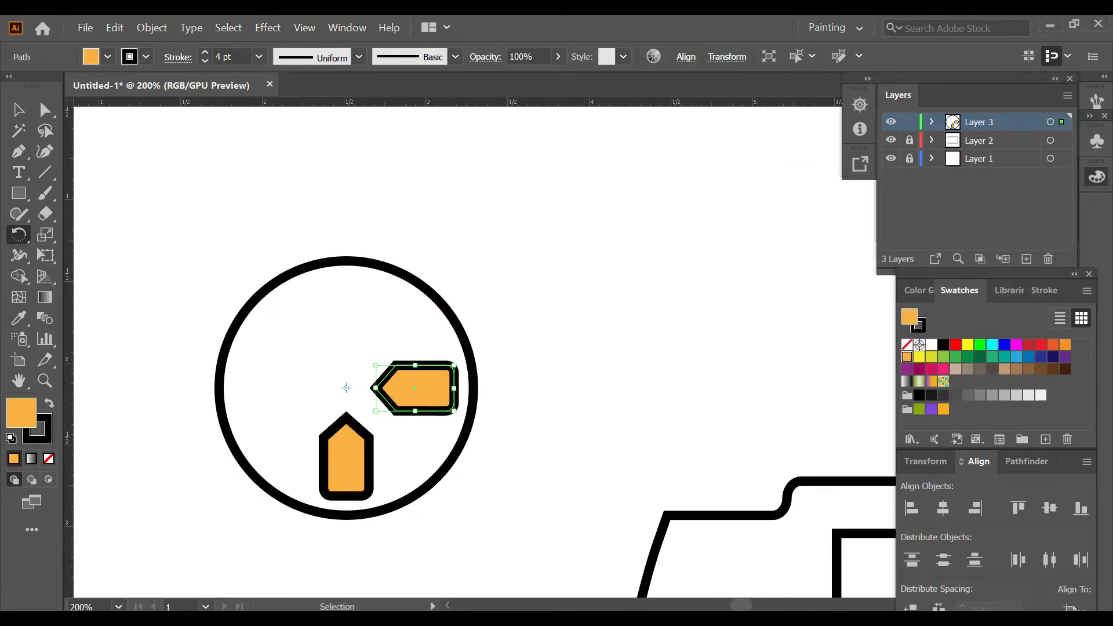
key("ctrl+d")
key("ctrl+d")
key("ctrl+shift+a")
Step: Fill the large circle around the four pointed shapes with the same light orange
key("v")
left_click(452, 457)
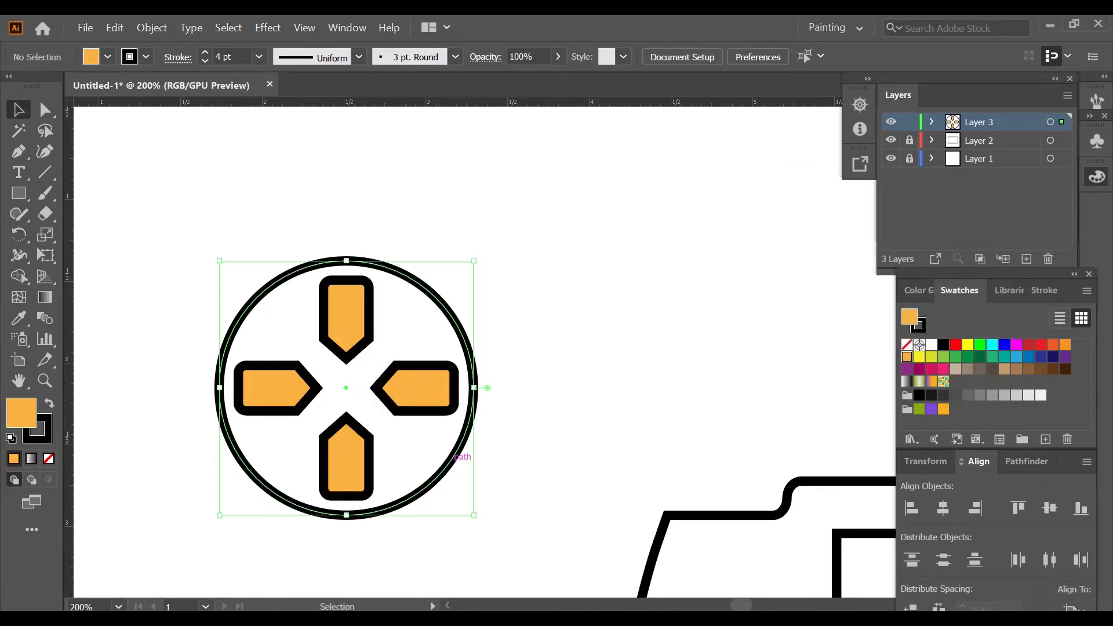
left_click(906, 356)
key("ctrl+shift+a")
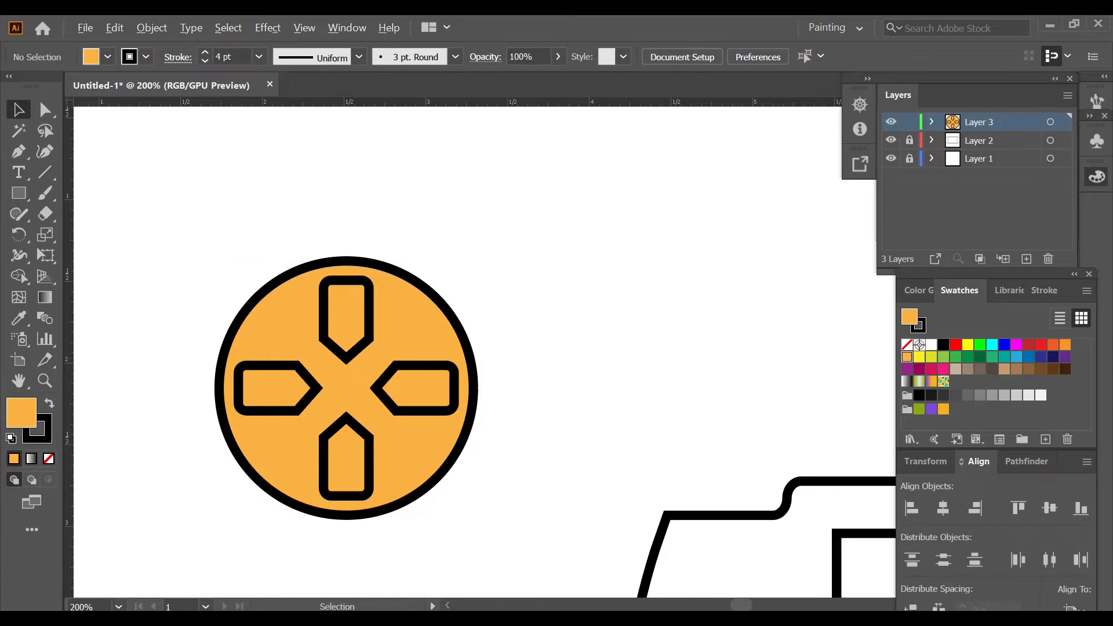
Step: Group the orange circle and its four pointed shapes into one direction pad
scroll(624, 357, "down", 3)
left_click_drag(624, 357, 598, 344)
left_click_drag(444, 280, 549, 403)
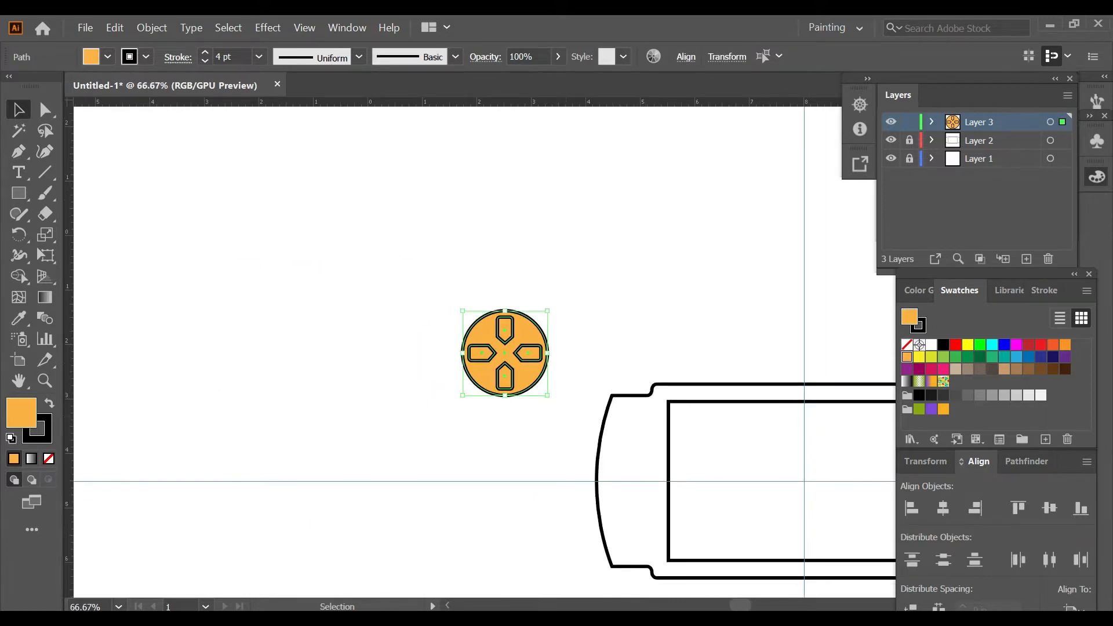
key("ctrl+g")
Step: Scale the direction pad down to about 1 in wide and set its stroke to 2 pt
scroll(566, 417, "up", 2)
left_click_drag(524, 368, 492, 336)
scroll(499, 338, "down", 1)
double_click(205, 61)
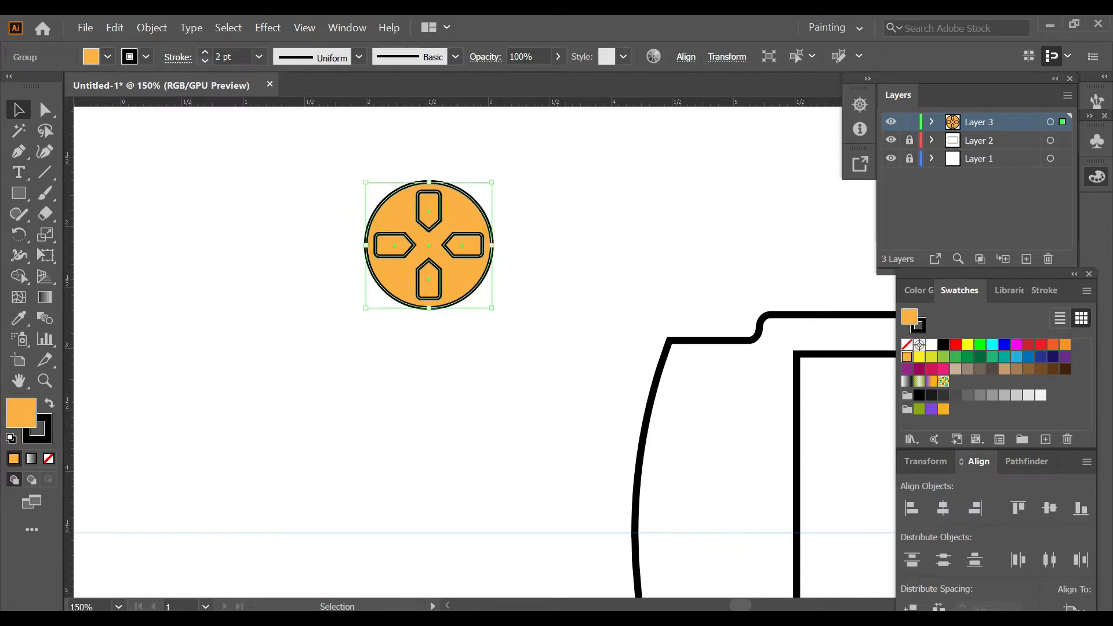
Step: Move the direction pad onto the console between its left edge and the screen, centred on the horizontal guide
scroll(484, 347, "down", 2)
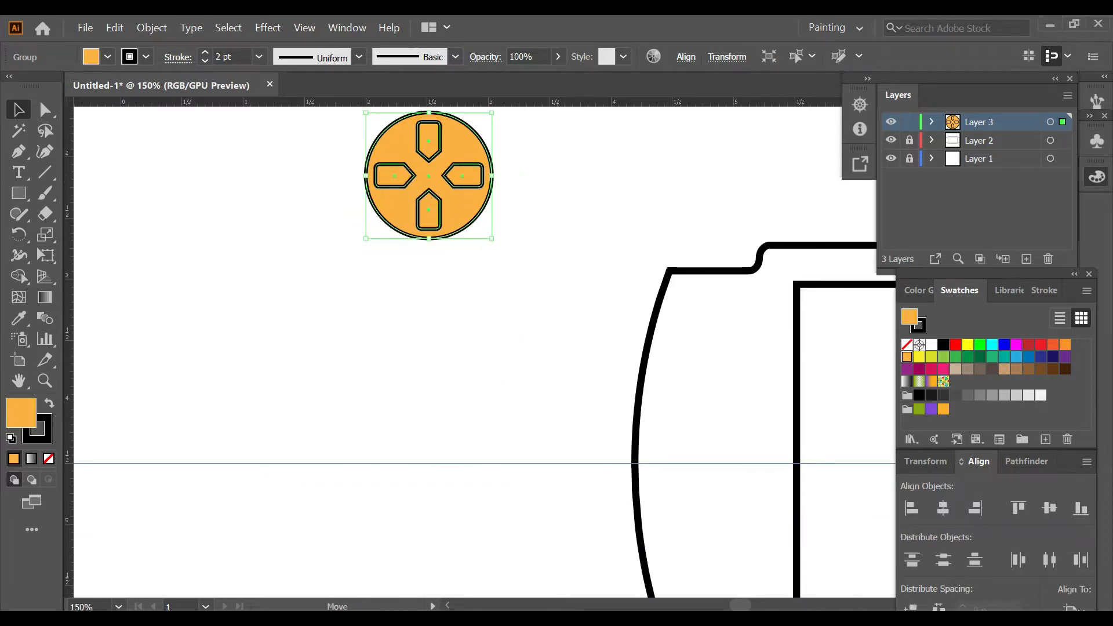
left_click_drag(430, 175, 717, 463)
left_click(559, 450)
scroll(558, 450, "down", 2)
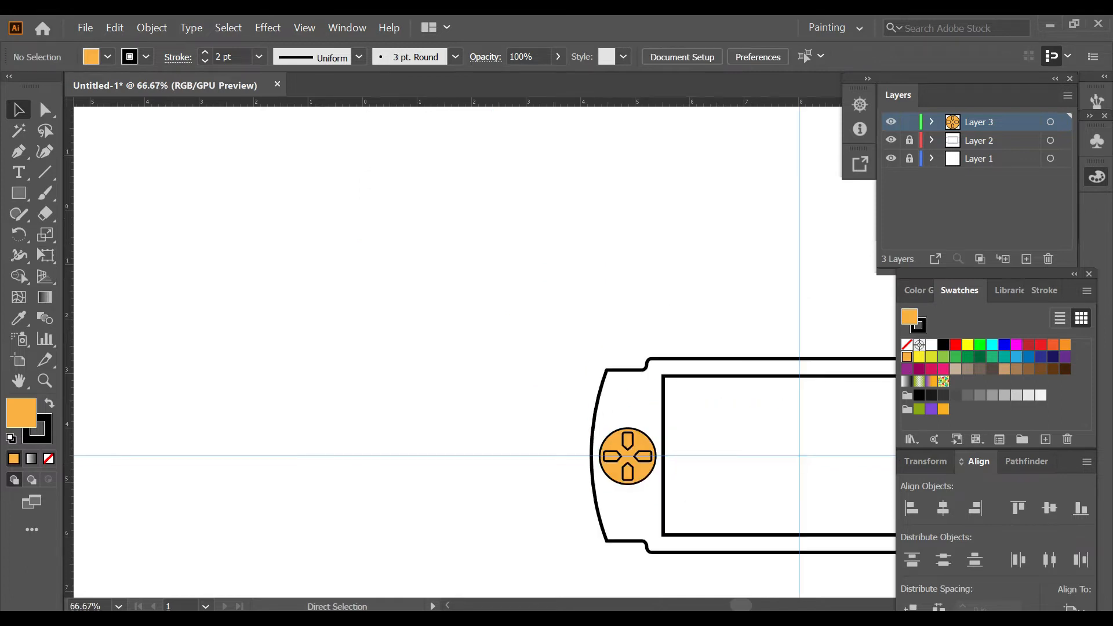
Step: Draw an orange circle about 0.5 in wide below the direction pad and centre the two horizontally
scroll(484, 348, "right", 1)
scroll(605, 531, "up", 3)
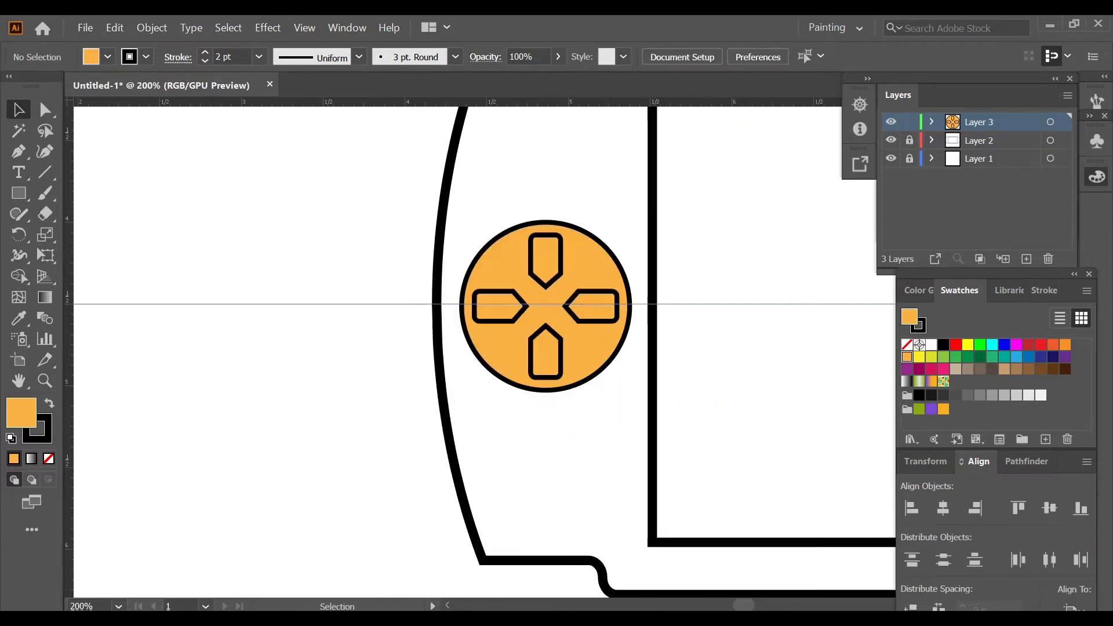
key("l")
left_click_drag(516, 447, 600, 531)
key("v")
left_click(597, 266, "shift")
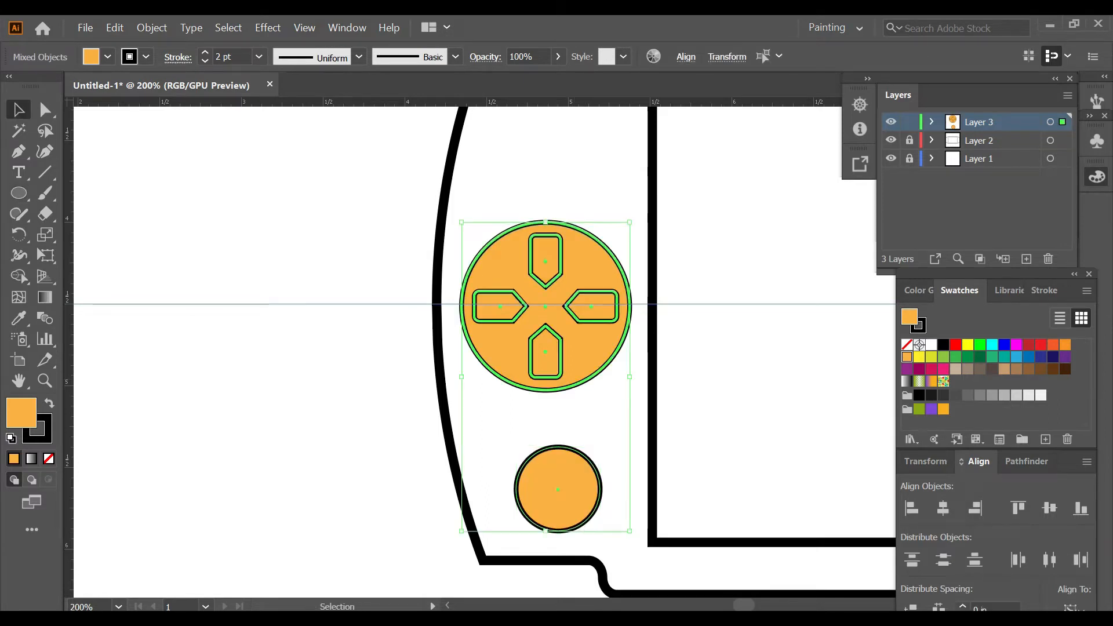
left_click(943, 509)
left_click(340, 478)
Step: Draw an unfilled circle about 1.5 in wide in the empty area to the upper left of the console
scroll(340, 478, "down", 1)
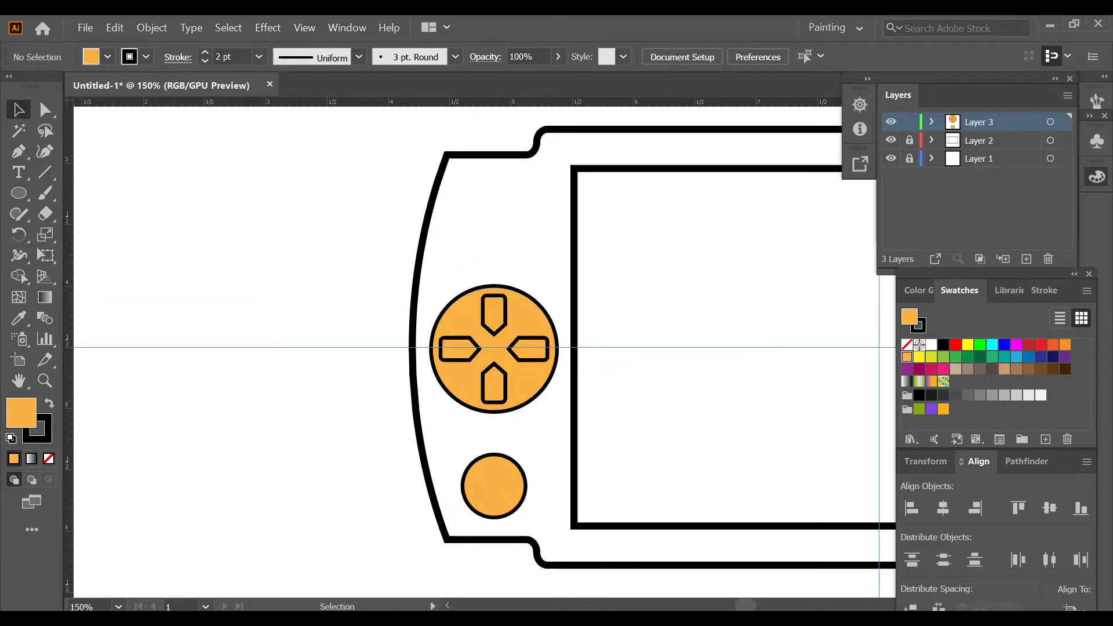
scroll(512, 534, "down", 2)
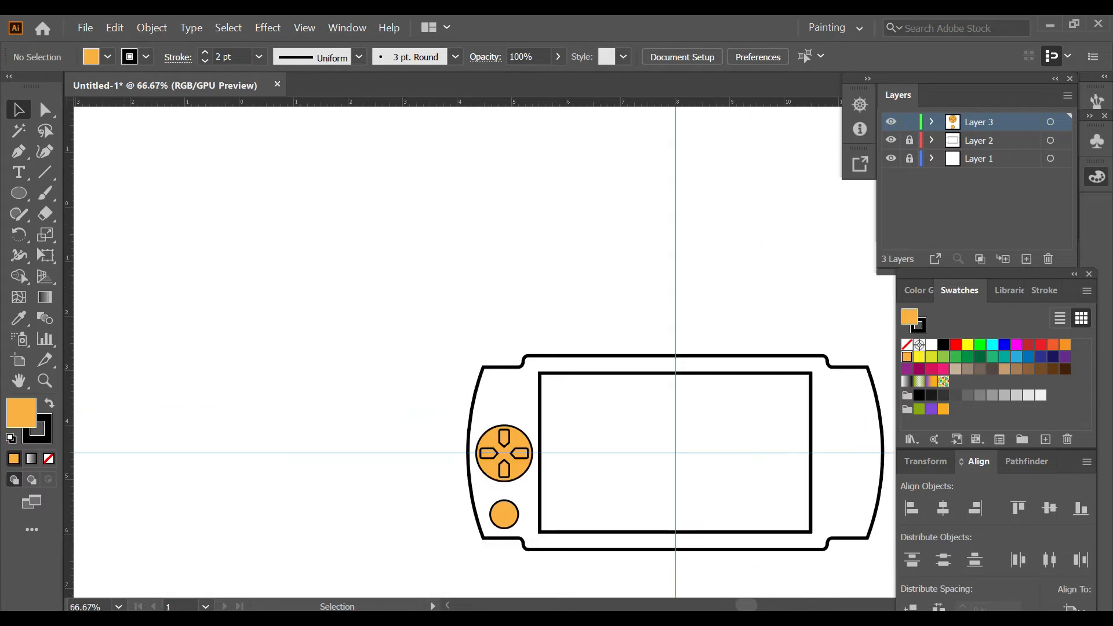
left_click(49, 459)
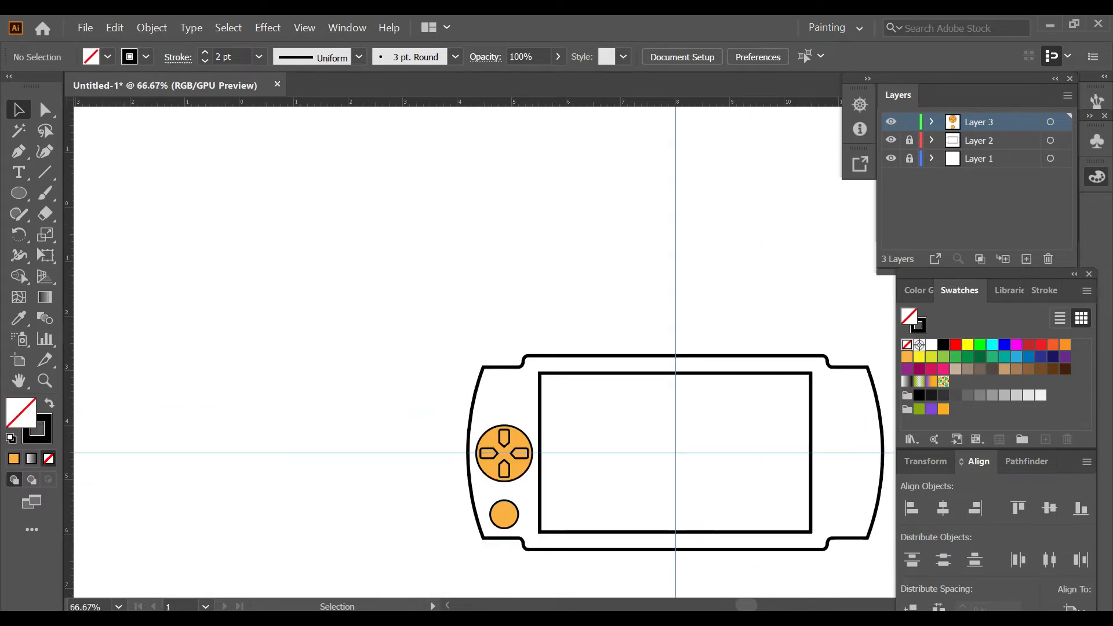
key("l")
left_click_drag(254, 240, 334, 320)
key("ctrl+shift+a")
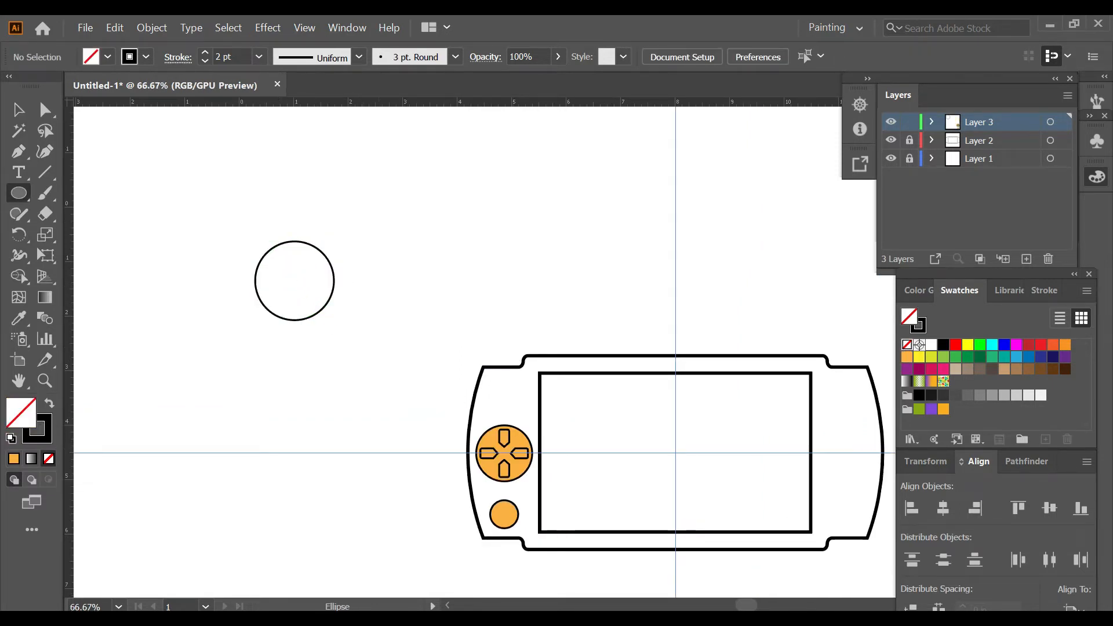
Step: Draw a circle about 0.4 in wide over the large unfilled circle's right edge and align their centres vertically
scroll(294, 284, "up", 2)
left_click_drag(361, 253, 411, 302)
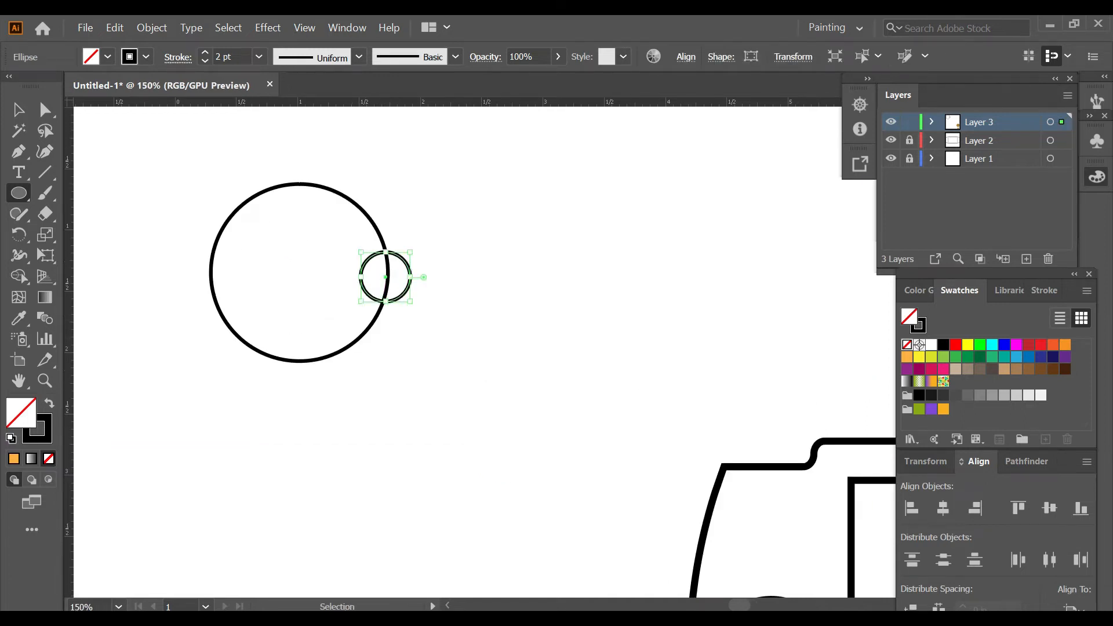
key("v")
left_click(339, 350)
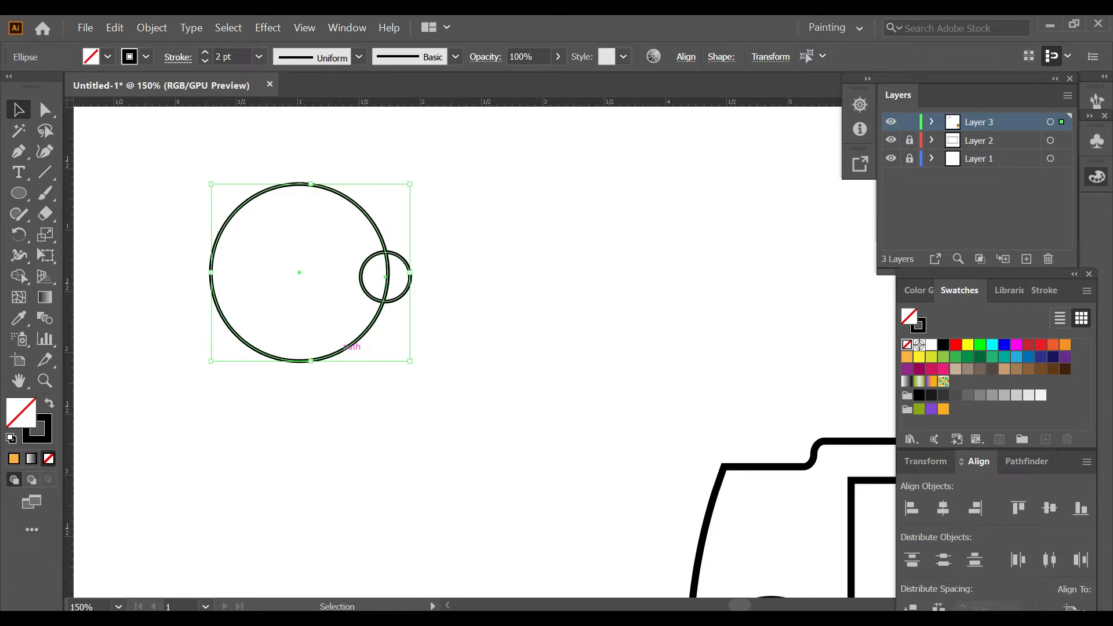
left_click(1049, 508)
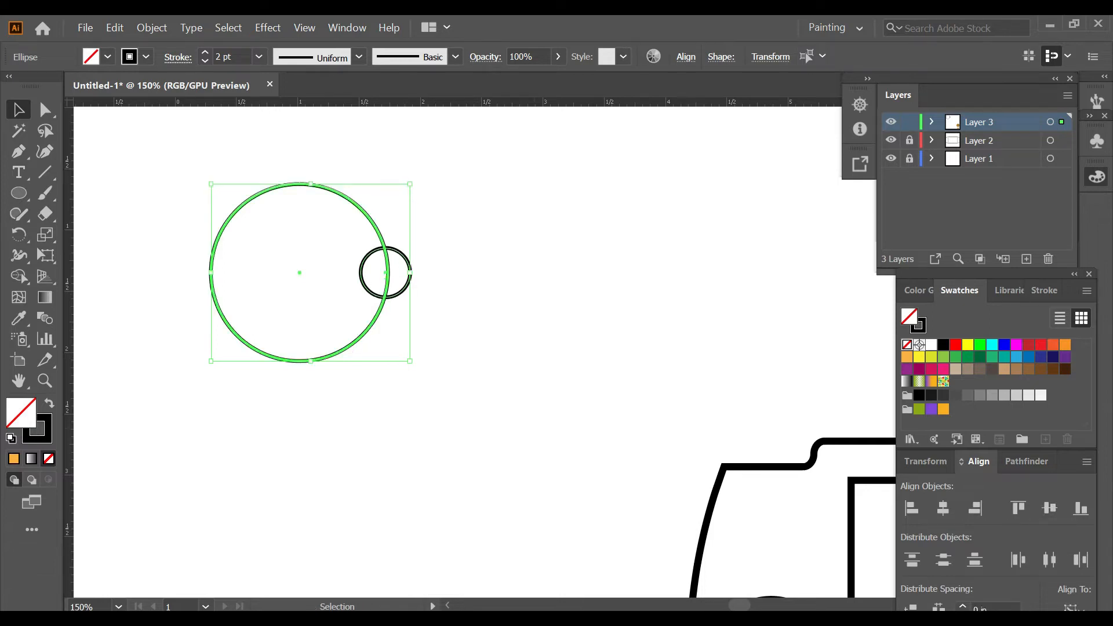
left_click(500, 325)
Step: Make three copies of the small unfilled circle, each rotated 90° further about the large circle's centre
left_click(360, 273)
key("r")
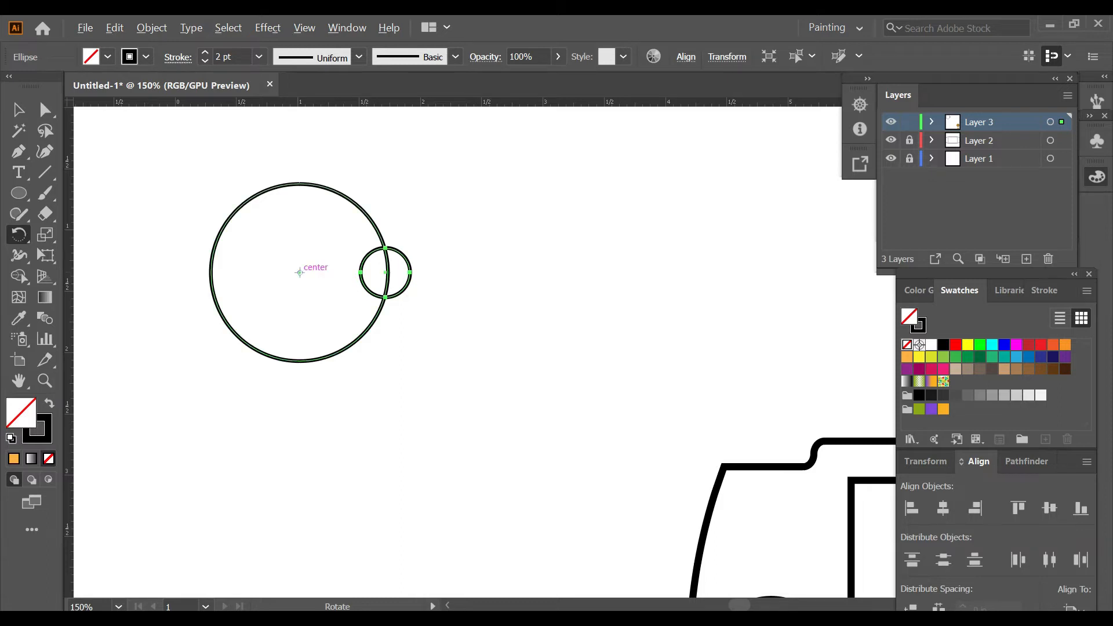
left_click(299, 272, "alt")
left_click(808, 355)
key("ctrl+d")
key("ctrl+d")
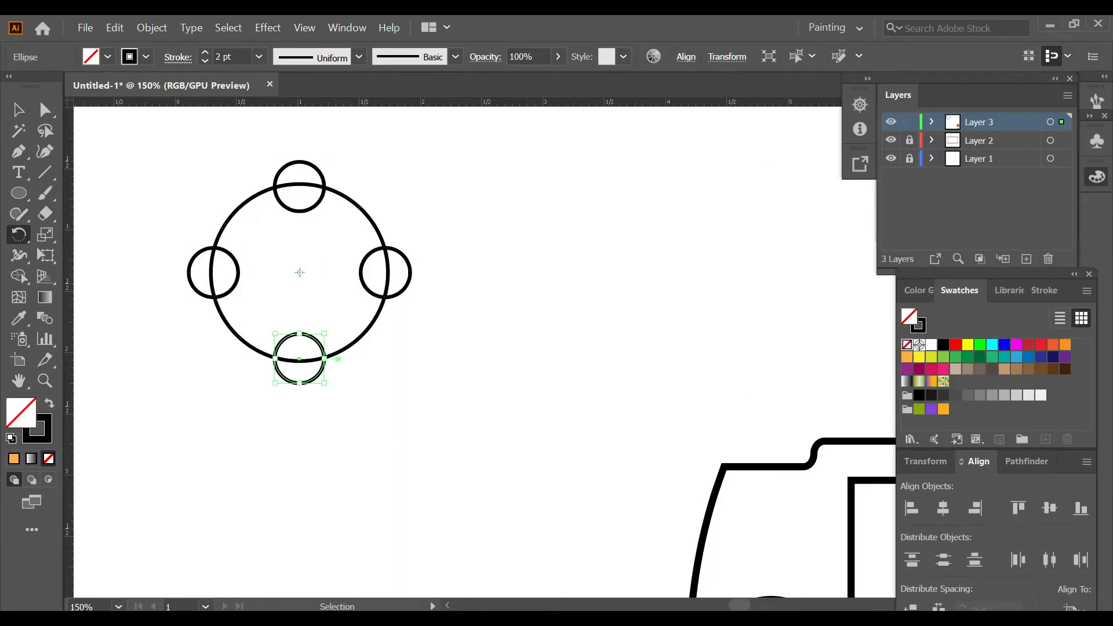
Step: Merge the two halves of each small circle with Shape Builder, removing the large circle's arcs inside them
key("ctrl+minus")
key("ctrl+minus")
key("v")
left_click_drag(351, 247, 505, 380)
key("shift+m")
scroll(458, 321, "up", 2)
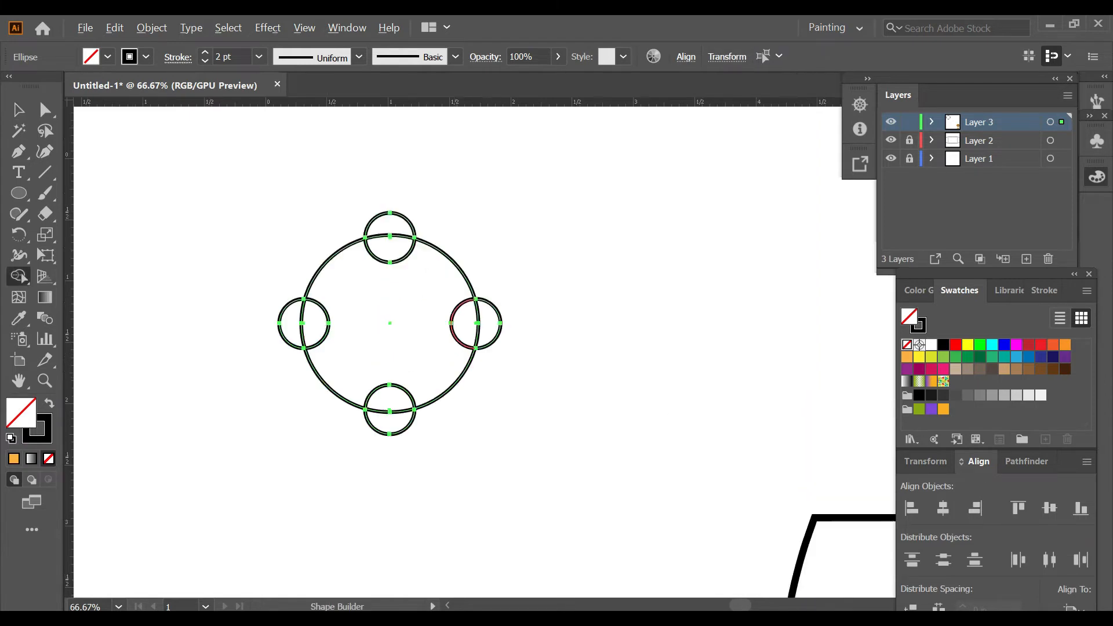
scroll(456, 321, "up", 1)
left_click_drag(467, 323, 500, 324)
left_click_drag(369, 225, 367, 193)
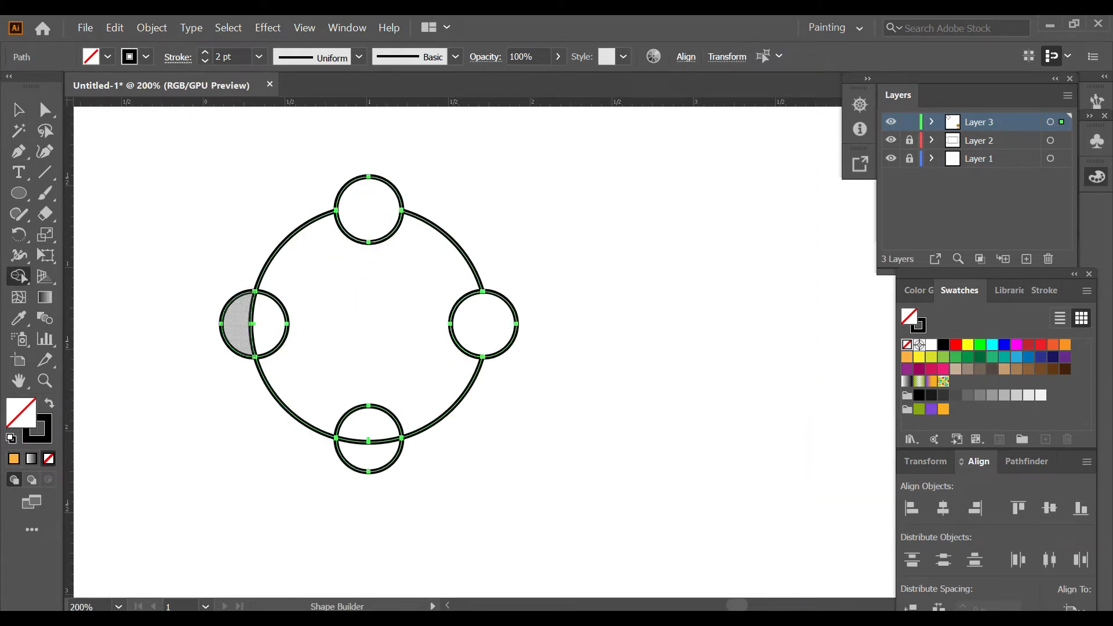
left_click_drag(237, 324, 269, 324)
left_click_drag(368, 458, 368, 424)
key("ctrl+shift+a")
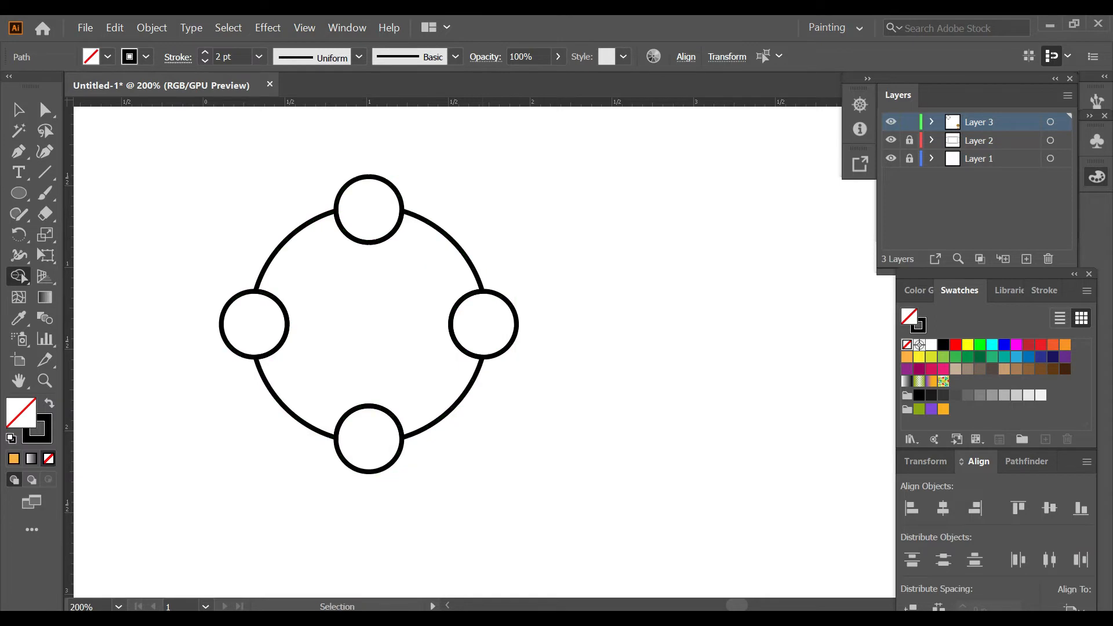
Step: Group the large ring and its four small circles into one button cluster
key("v")
left_click_drag(181, 152, 573, 481)
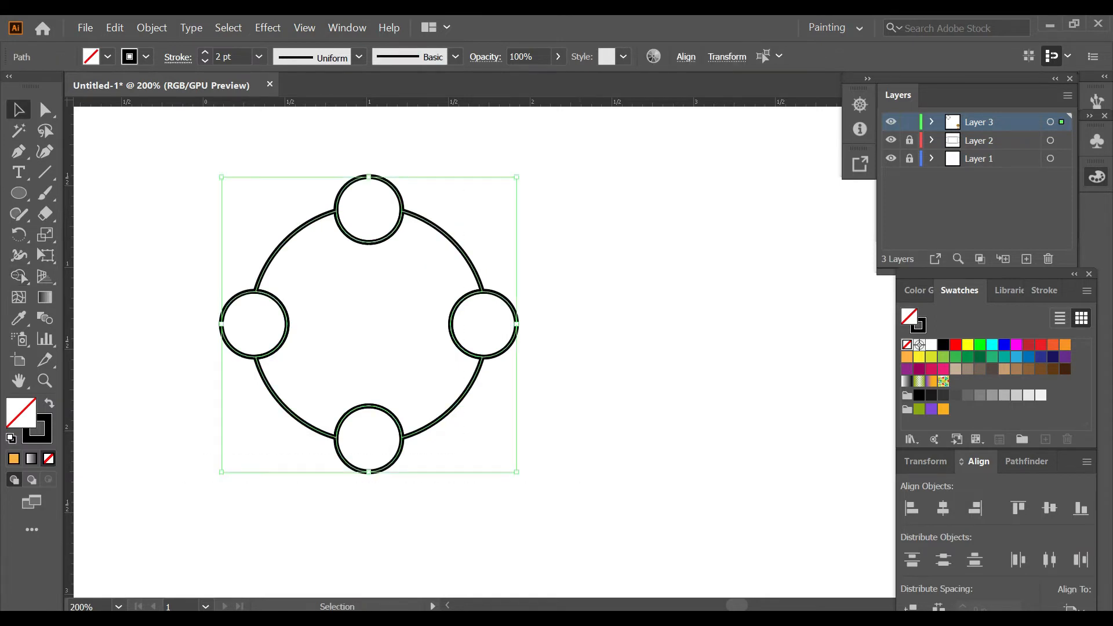
key("ctrl+g")
scroll(510, 438, "down", 4)
scroll(510, 438, "right", 1)
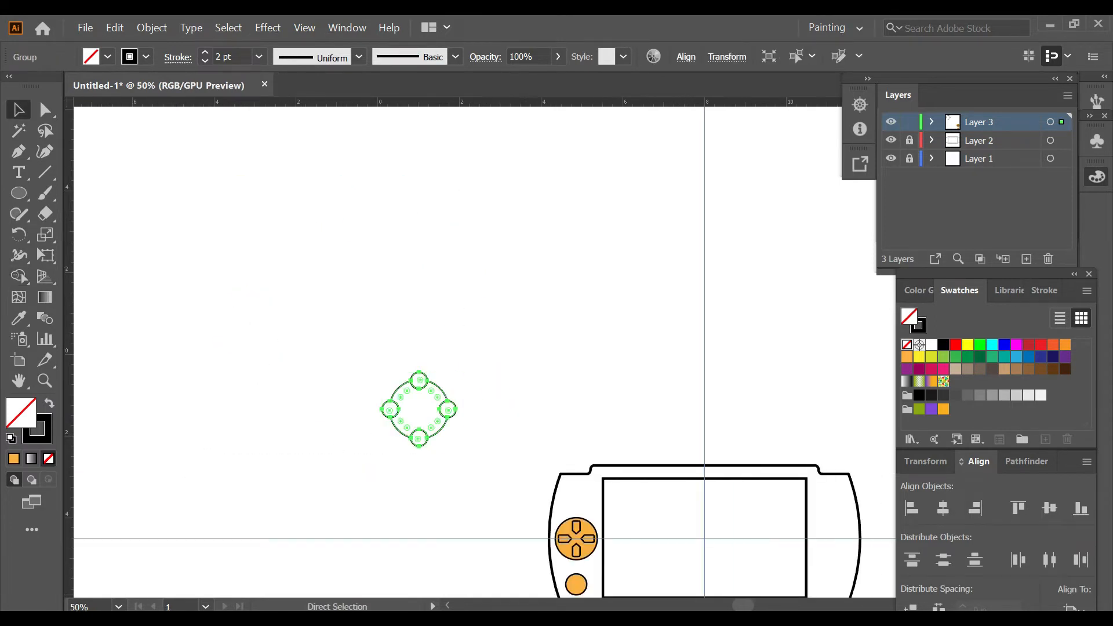
Step: Scale the button cluster down to about 0.5 in radius and place it on the horizontal guide in the console's right grip
left_click_drag(456, 446, 440, 429)
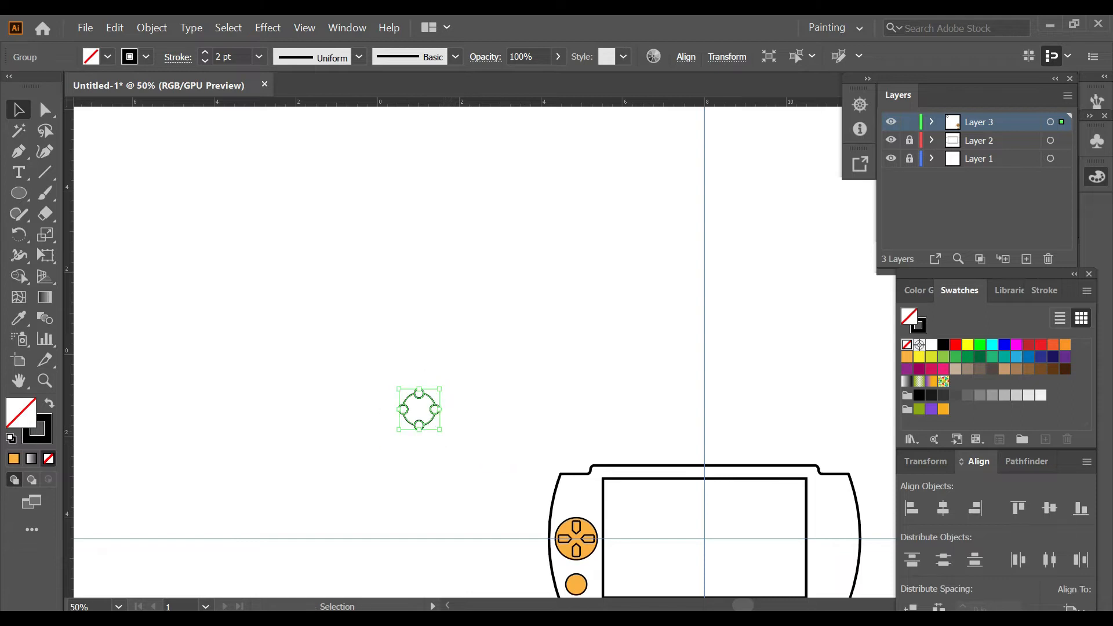
scroll(452, 406, "right", 2)
left_click_drag(339, 409, 752, 539)
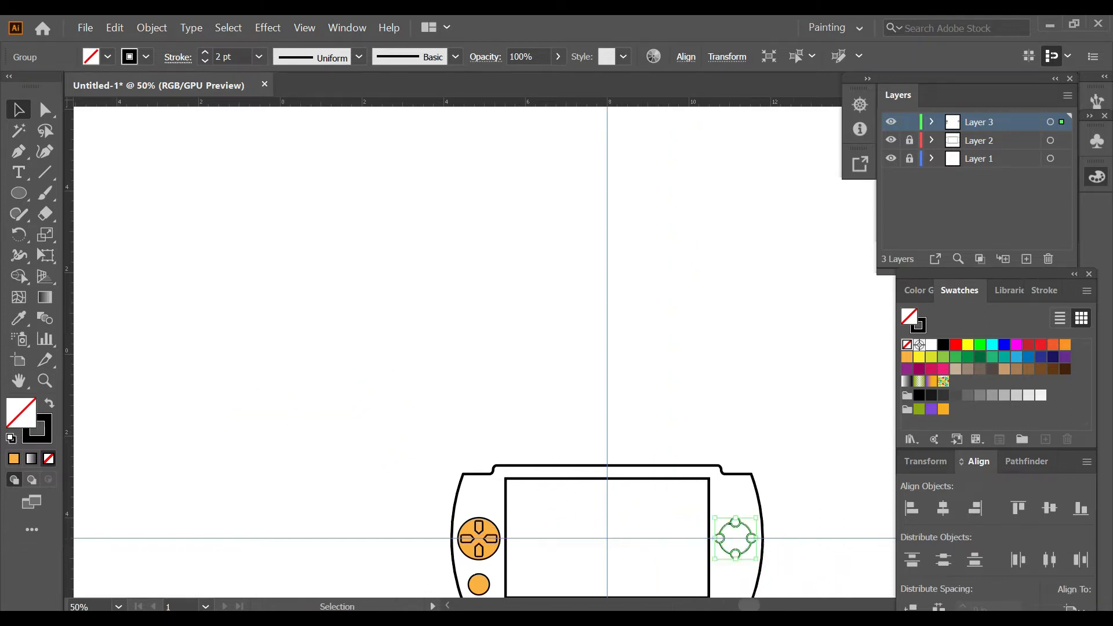
left_click(803, 499)
scroll(803, 499, "right", 5)
scroll(803, 498, "down", 3)
scroll(803, 499, "down", 1)
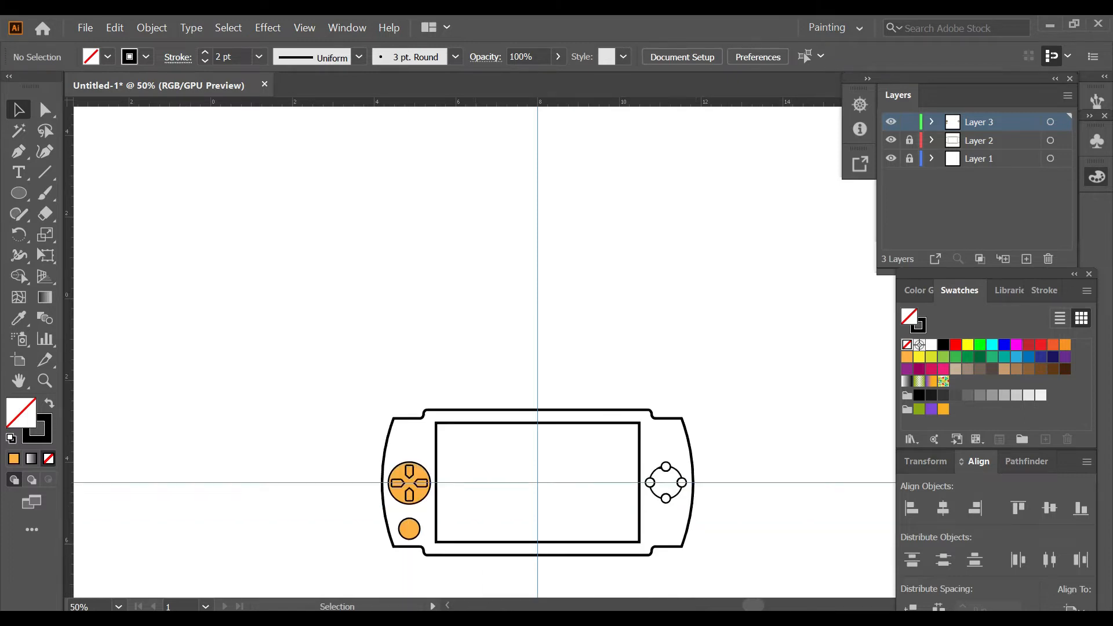
scroll(483, 417, "down", 3)
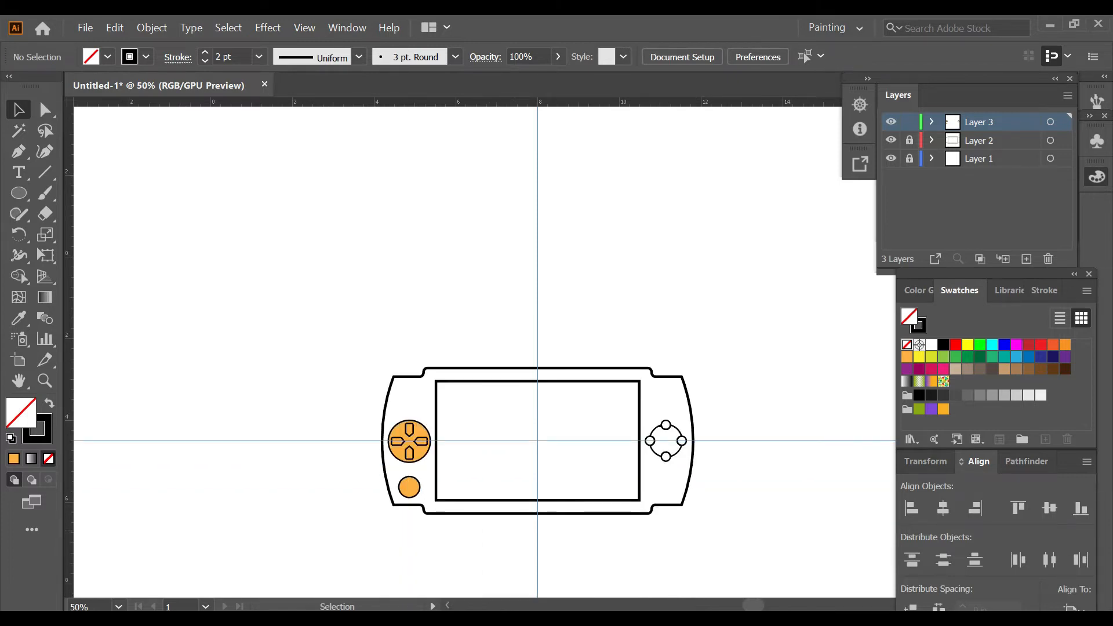
Step: Draw an unfilled rectangle about 0.6 by 0.2 in below the screen, right of centre, and round its corners into a long button
scroll(515, 530, "up", 2)
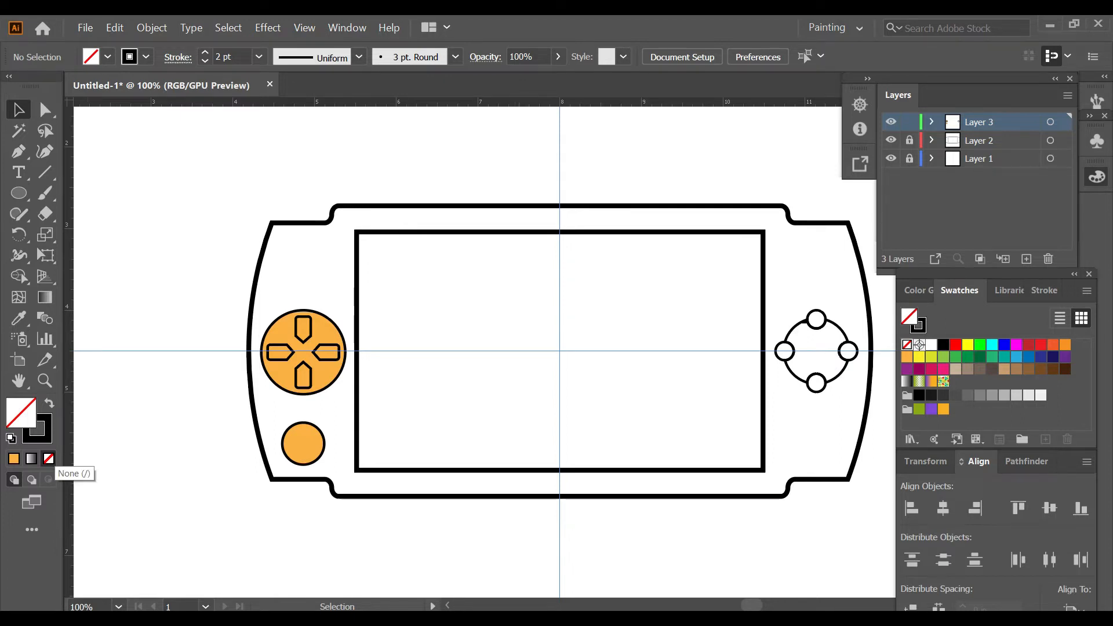
key("m")
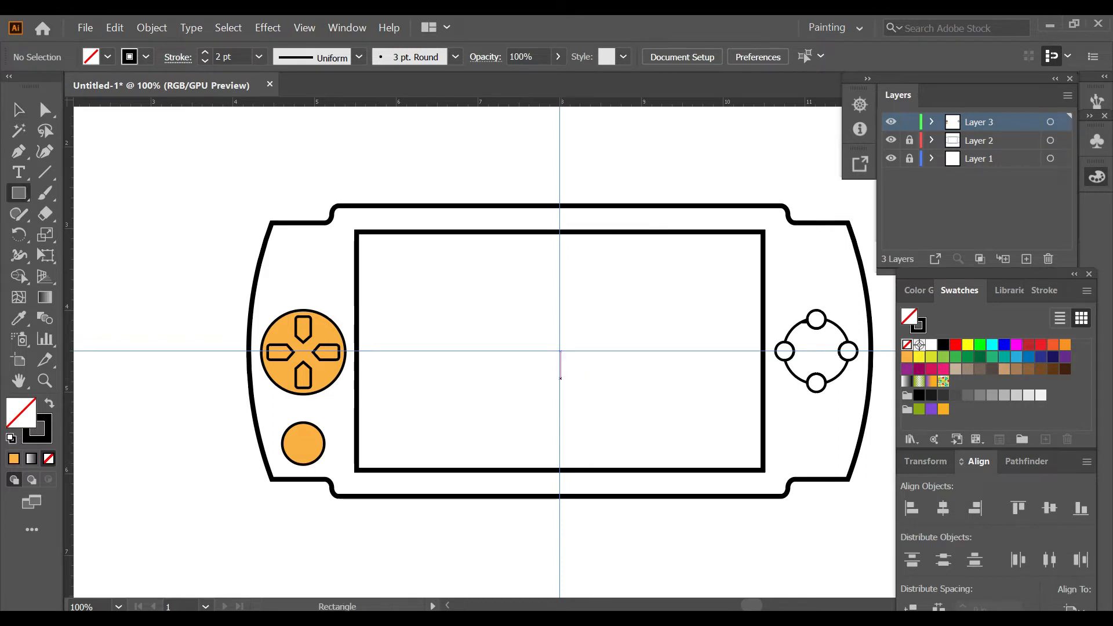
scroll(630, 485, "up", 1)
left_click_drag(561, 472, 631, 494)
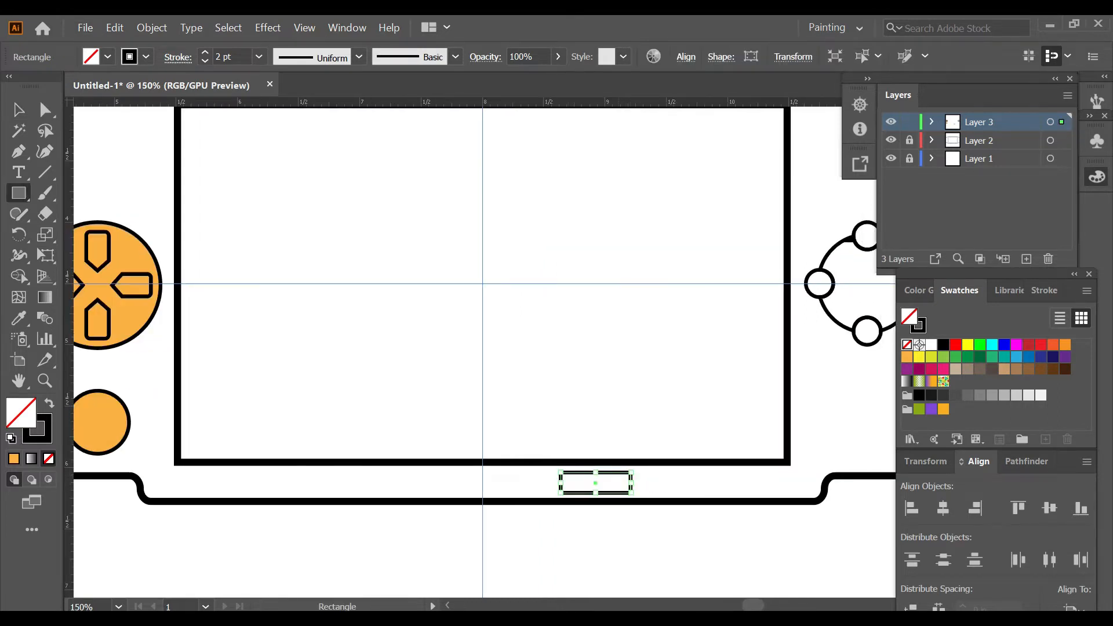
key("a")
scroll(621, 493, "up", 2)
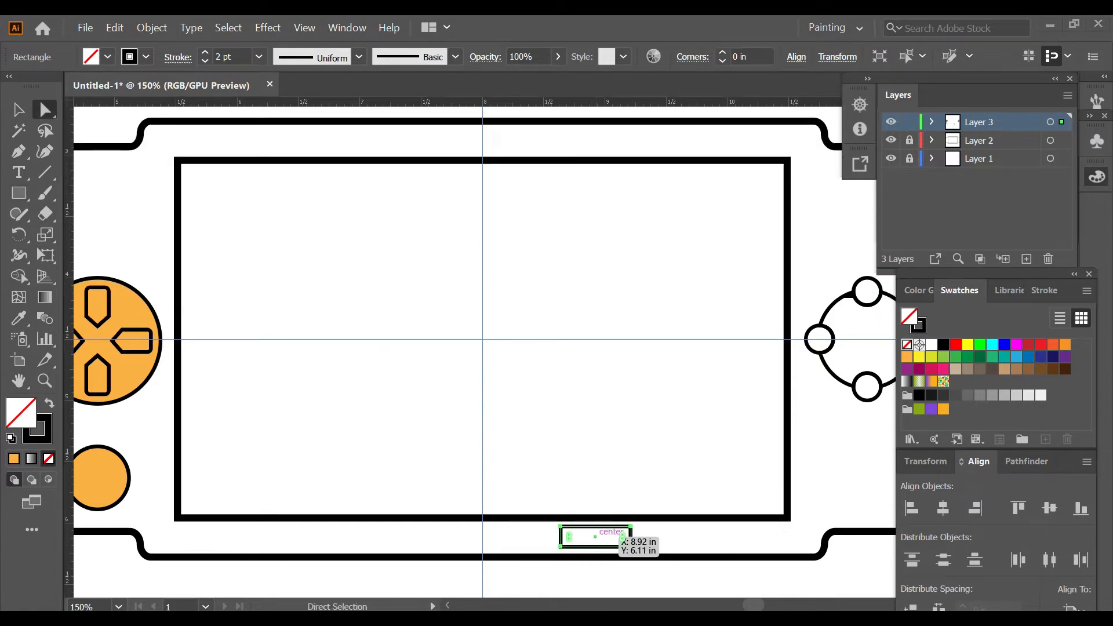
scroll(626, 542, "up", 3)
scroll(615, 522, "down", 1)
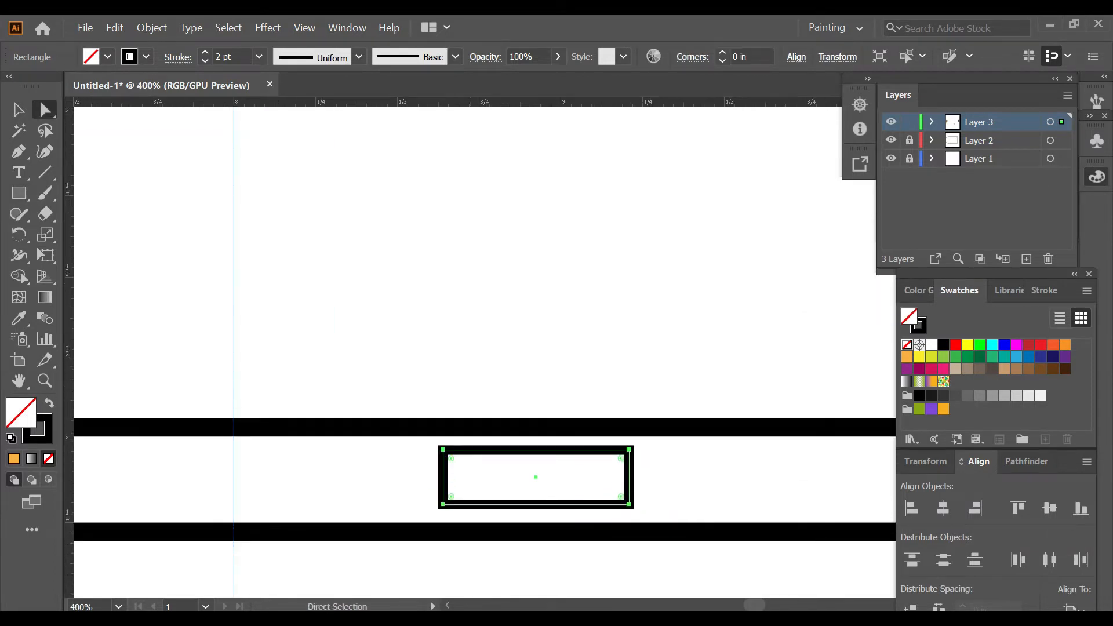
left_click_drag(451, 458, 464, 471)
key("v")
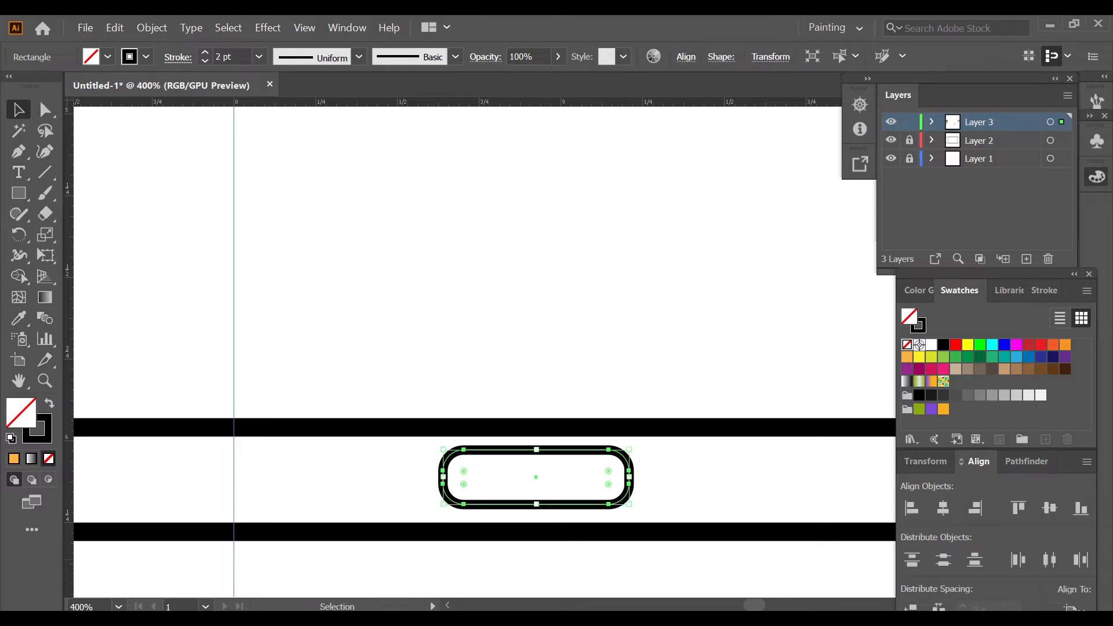
Step: Duplicate the long rounded button just to its right, nudging it to leave a narrow gap
left_click(563, 567)
scroll(563, 567, "down", 3)
left_click(588, 533)
scroll(591, 547, "up", 4)
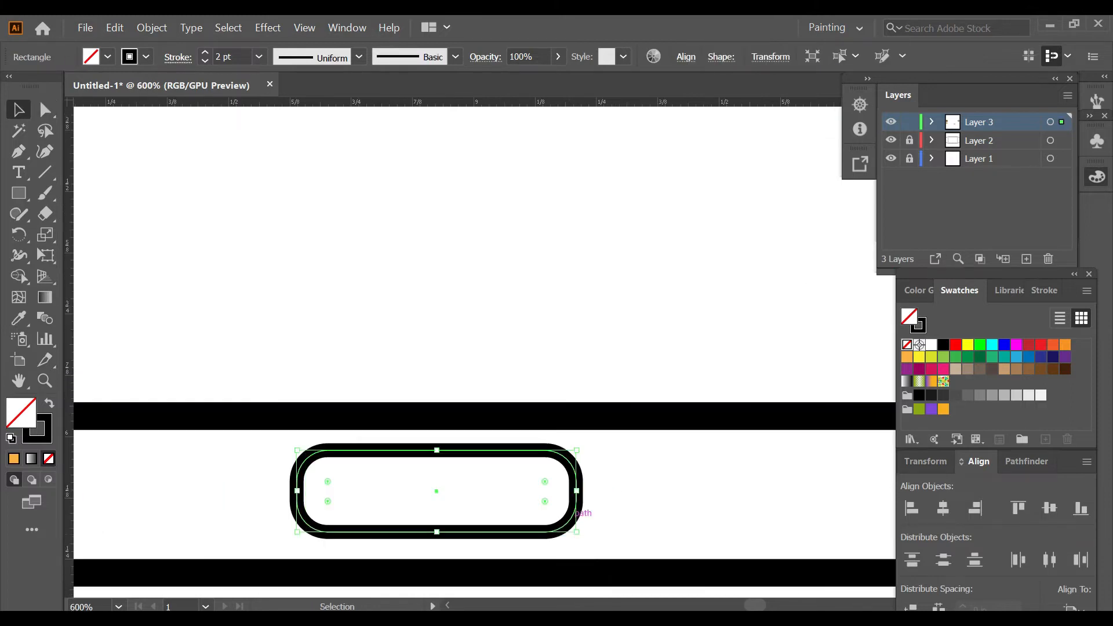
left_click_drag(579, 506, 802, 492)
key("Right")
key("Right")
key("Right")
key("Right")
key("Right")
key("Right")
key("Right")
scroll(732, 532, "down", 4)
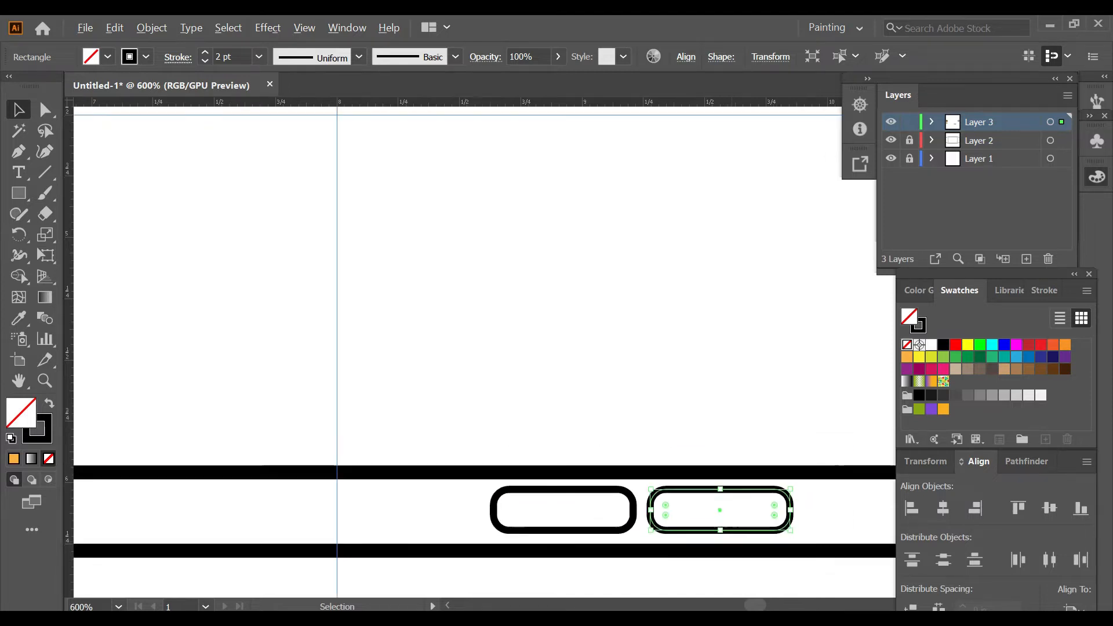
key("ctrl+shift+a")
scroll(481, 318, "right", 2)
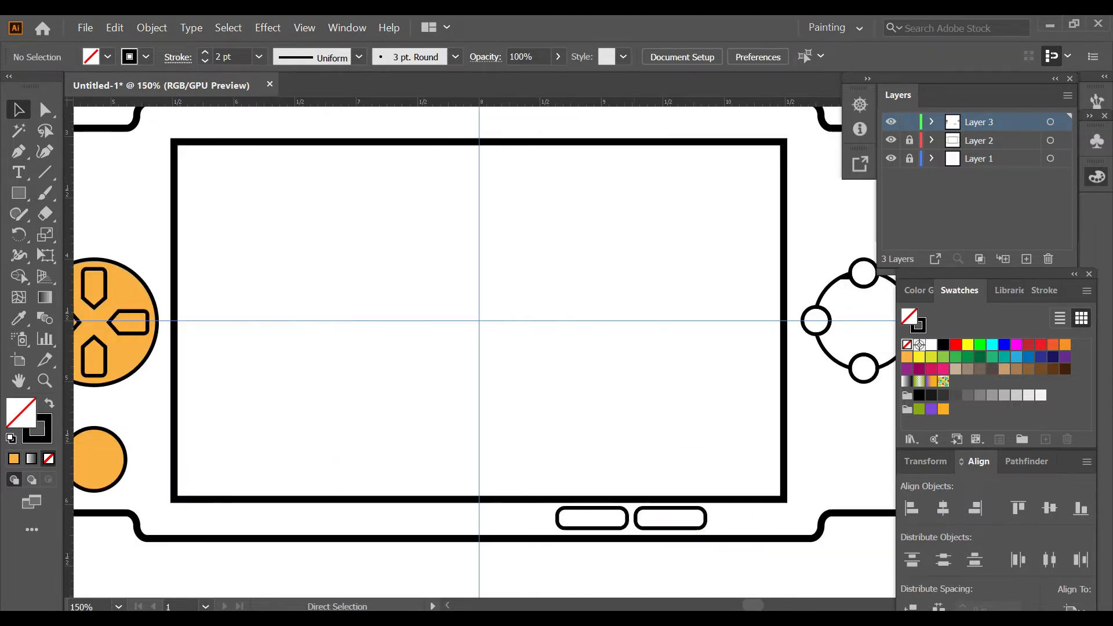
Step: Copy the left of the two long buttons to its left and shorten the copy into a small rounded button
left_click(591, 519)
scroll(597, 522, "up", 2)
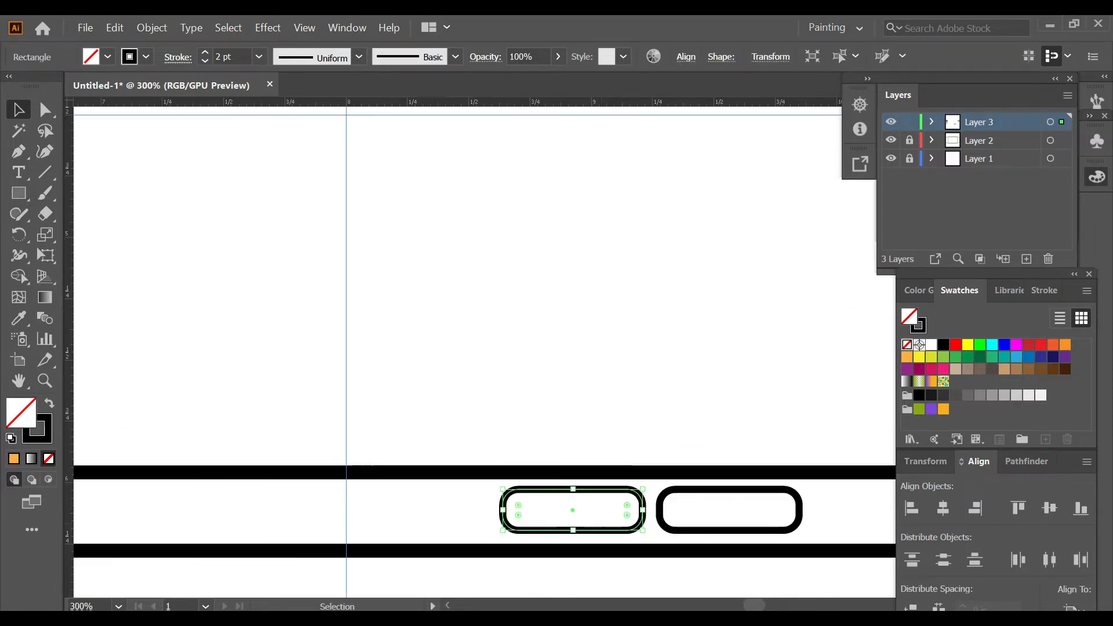
left_click_drag(593, 525, 539, 523)
left_click_drag(458, 523, 442, 523)
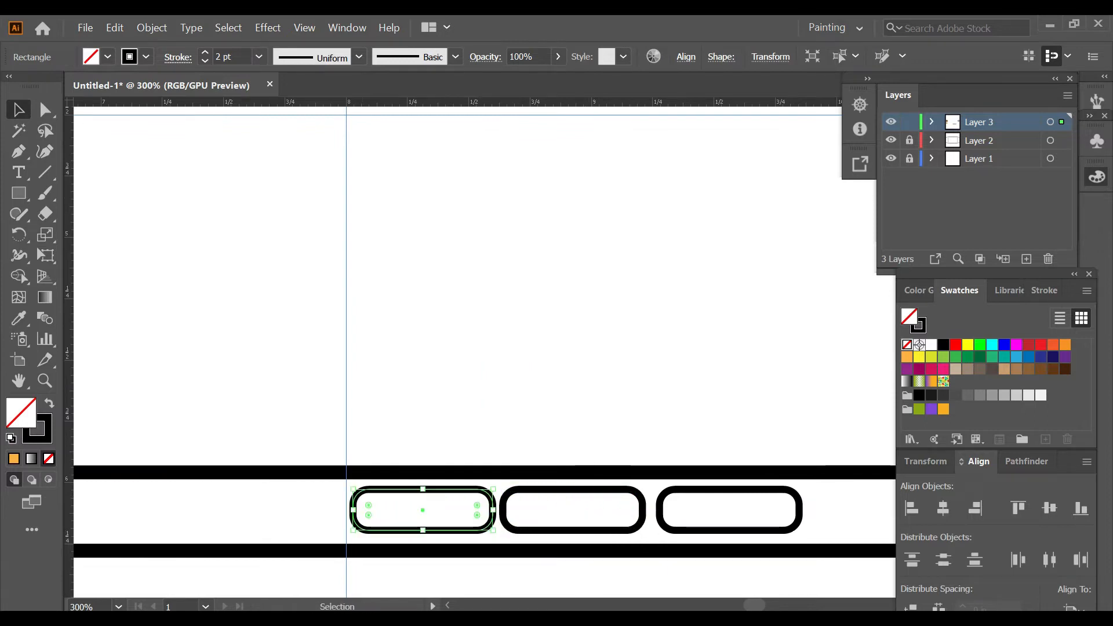
left_click_drag(352, 510, 439, 511)
Step: Reflect a copy of the short button about the gap between the two long buttons to the row's right end
key("o")
key("Return")
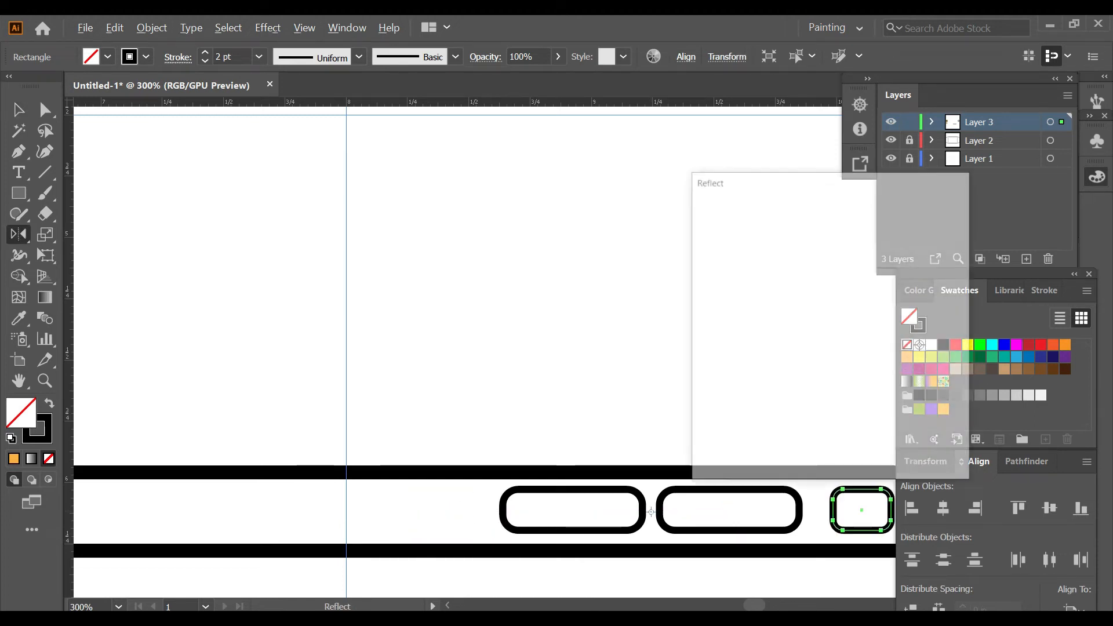
left_click(741, 448)
scroll(729, 492, "down", 3)
key("ctrl+shift+a")
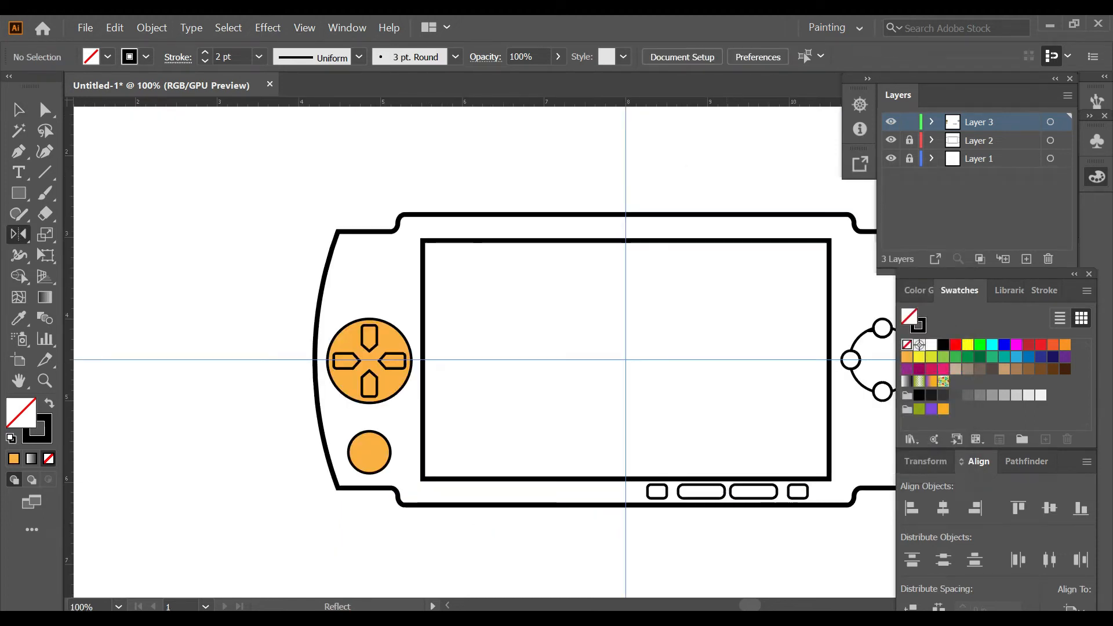
Step: Copy a long rounded button to below the screen's lower-left corner
key("v")
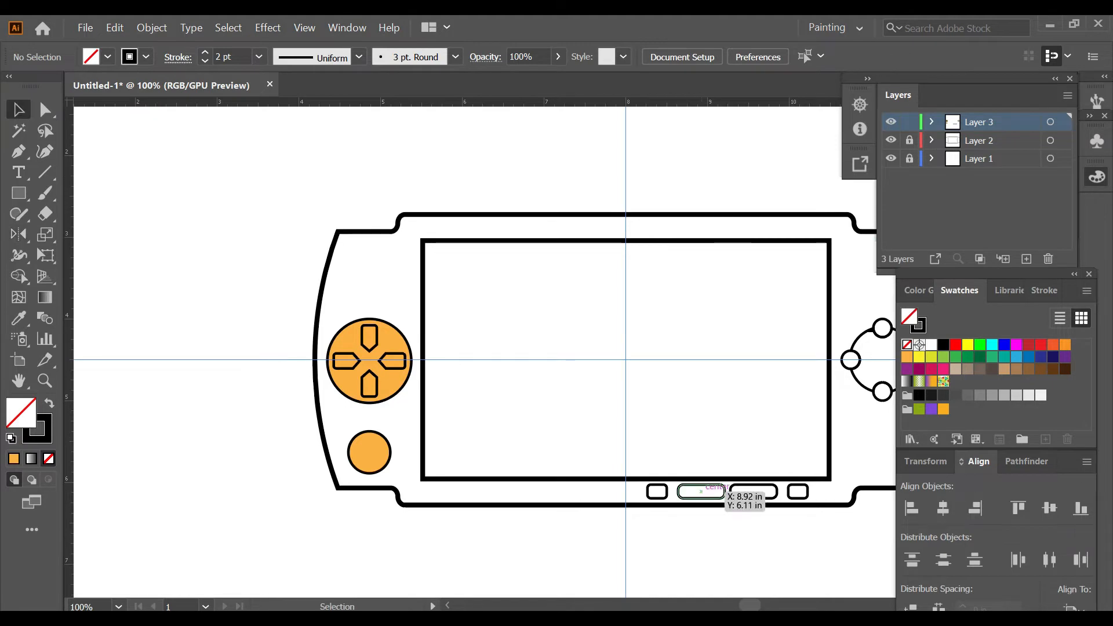
left_click(703, 497)
scroll(703, 496, "up", 1)
left_click_drag(700, 490, 345, 490)
key("ctrl+shift+a")
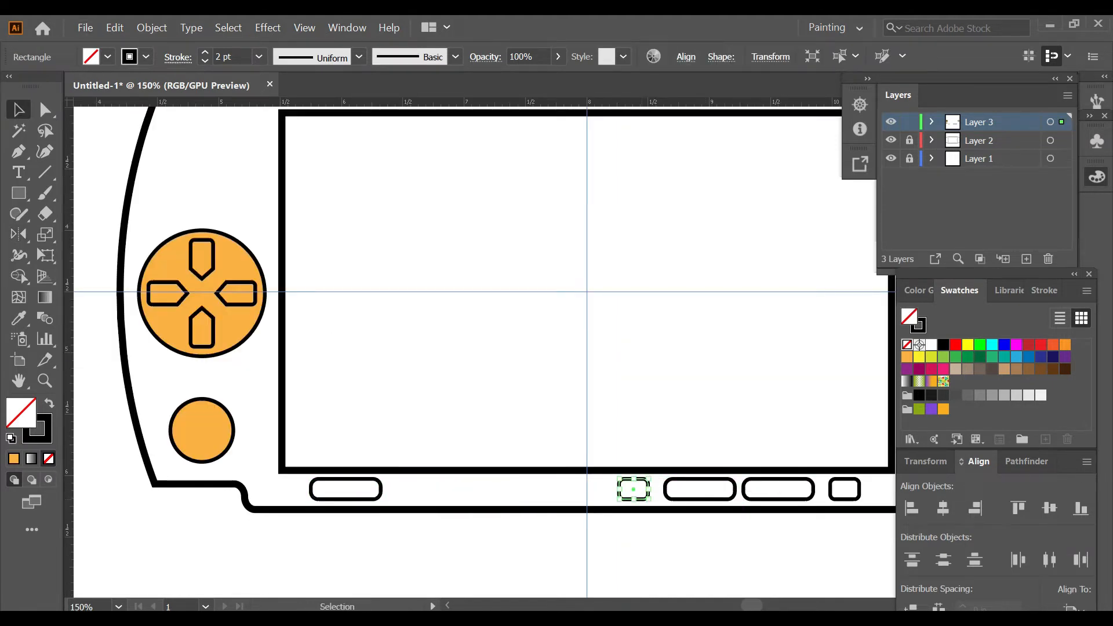
Step: Place two copies of the short rounded button beside the long button below the screen's left side
scroll(642, 492, "up", 3)
scroll(642, 492, "left", 3)
scroll(773, 484, "left", 1)
left_click_drag(814, 484, 277, 485)
left_click(394, 503)
scroll(394, 503, "down", 4)
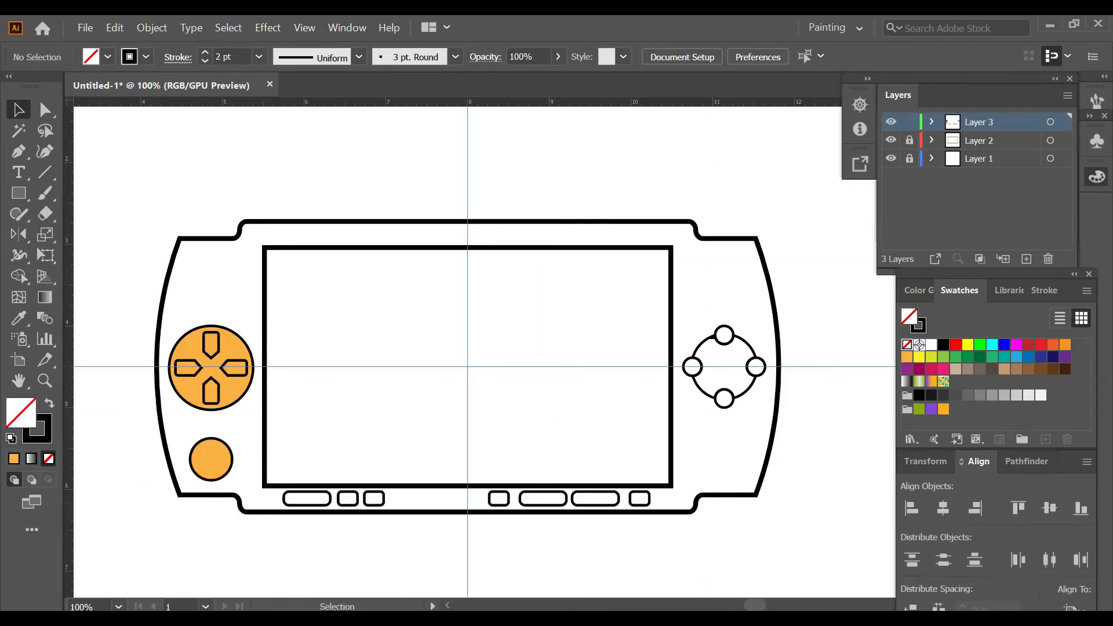
Step: Draw a black, unstroked rounded slot about 0.3 in wide above the direction pad, near the console's upper-left shoulder
key("shift+x")
scroll(215, 274, "up", 3)
key("m")
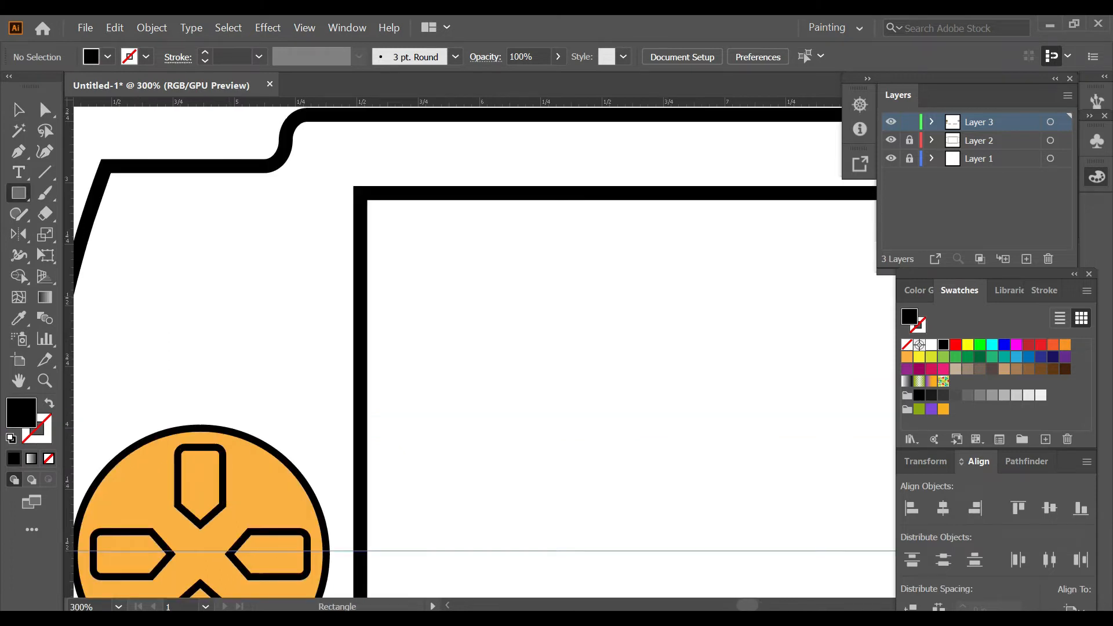
mouse_move(217, 224)
left_mouse_down()
mouse_move(282, 254)
mouse_move(250, 239)
left_mouse_up()
key("a")
key("ctrl+shift+a")
scroll(269, 315, "down", 4)
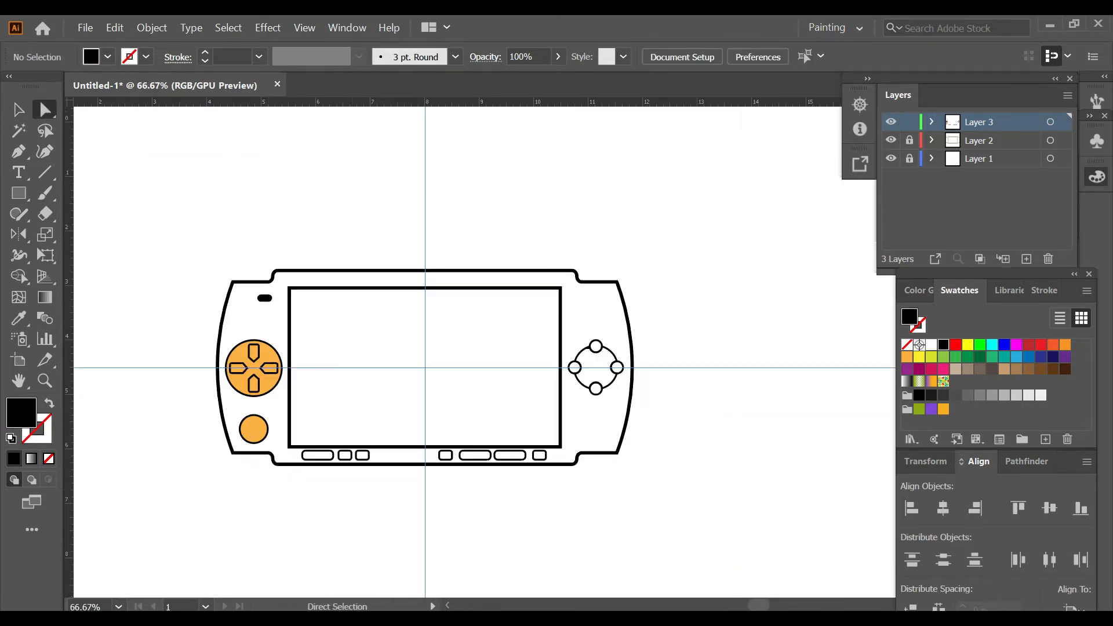
Step: Reflect a copy of the black slot across the vertical centre guide to the console's right side
left_click(264, 298)
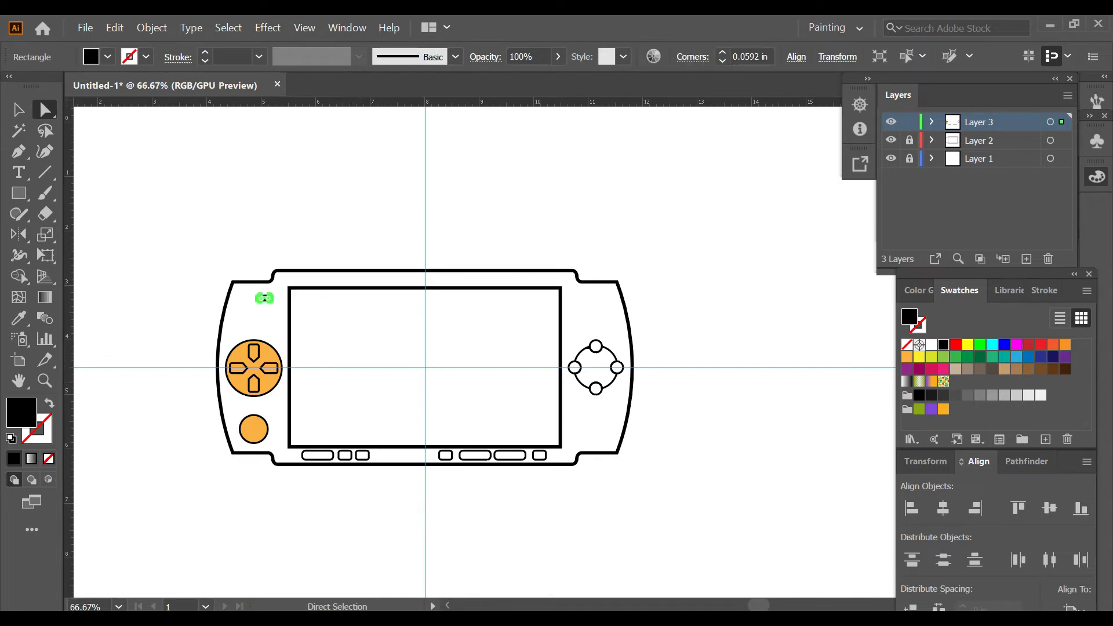
key("o")
left_click(425, 296, "alt")
left_click(733, 445)
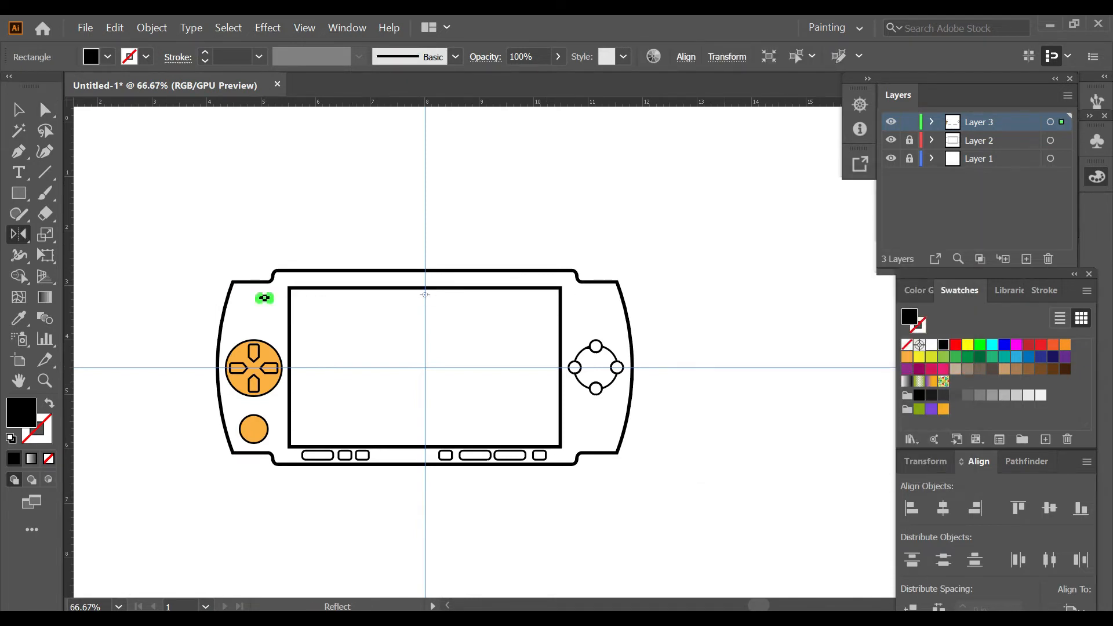
key("ctrl+shift+a")
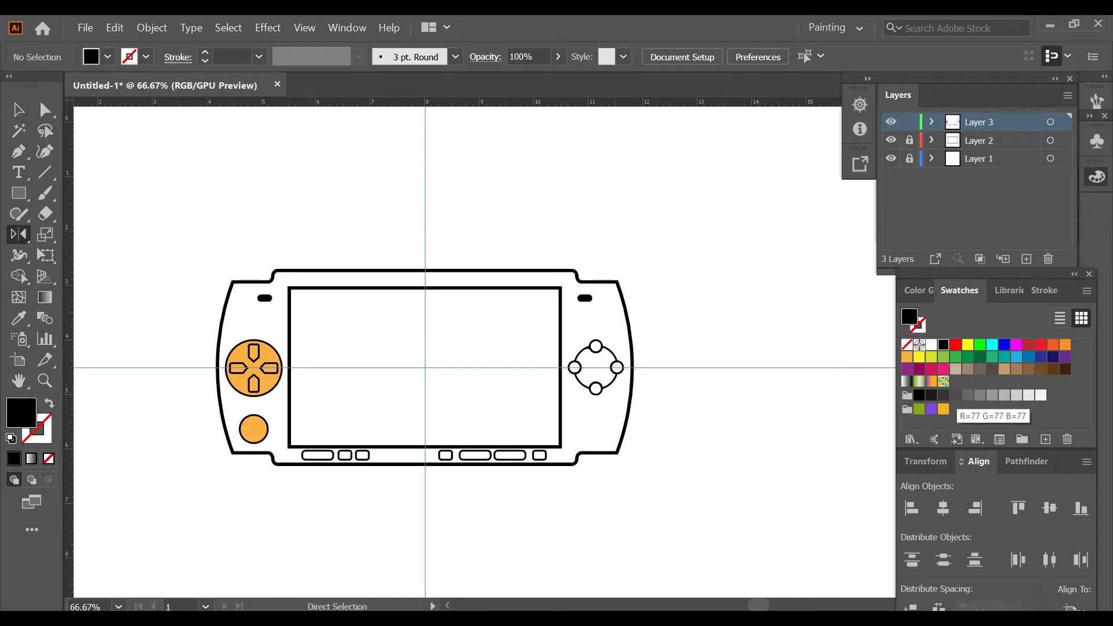
Step: Lock Layer 3 and add a new layer between Layer 2 and Layer 1
left_click(909, 122)
left_click(997, 141)
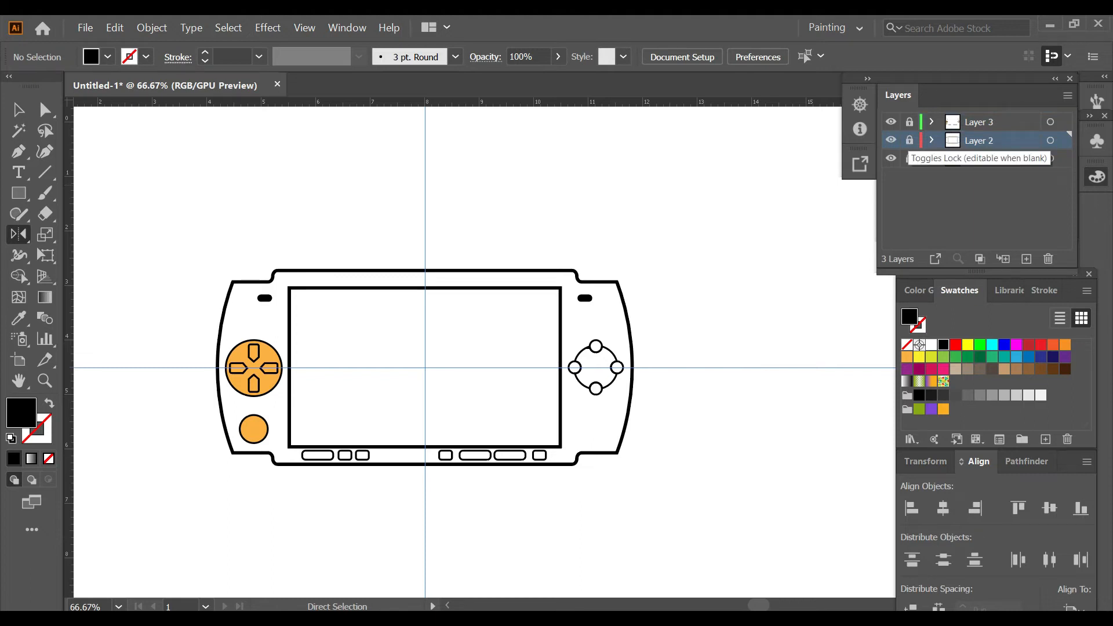
left_click(910, 158)
key("ctrl+l")
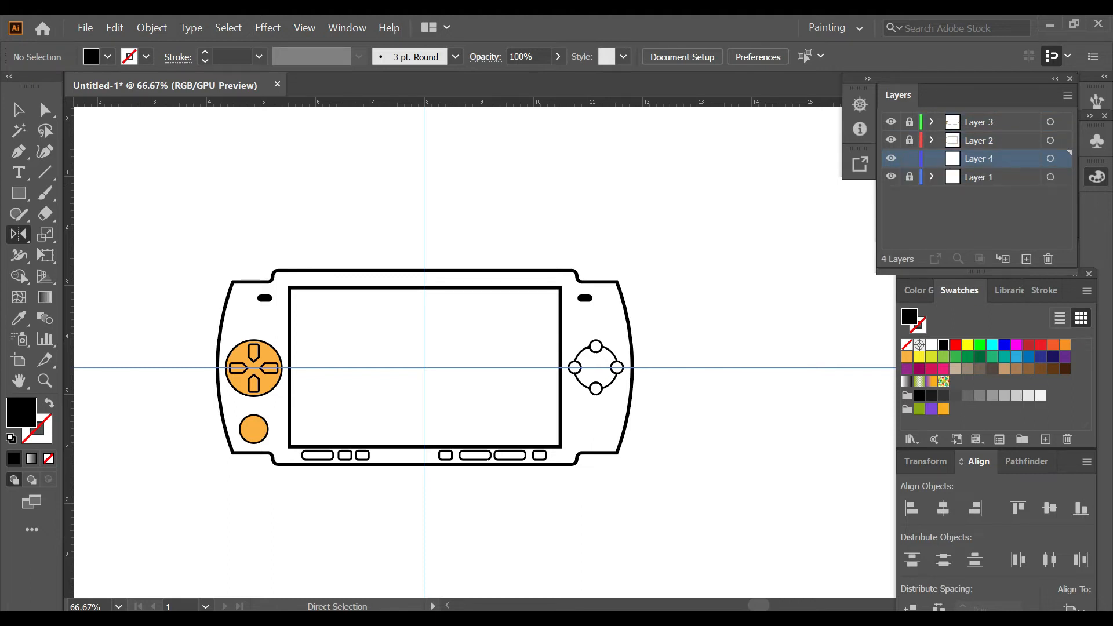
Step: Copy the console body and screen outlines from Layer 2 to Layer 4, leaving Layer 2 locked
key("v")
left_click(630, 319)
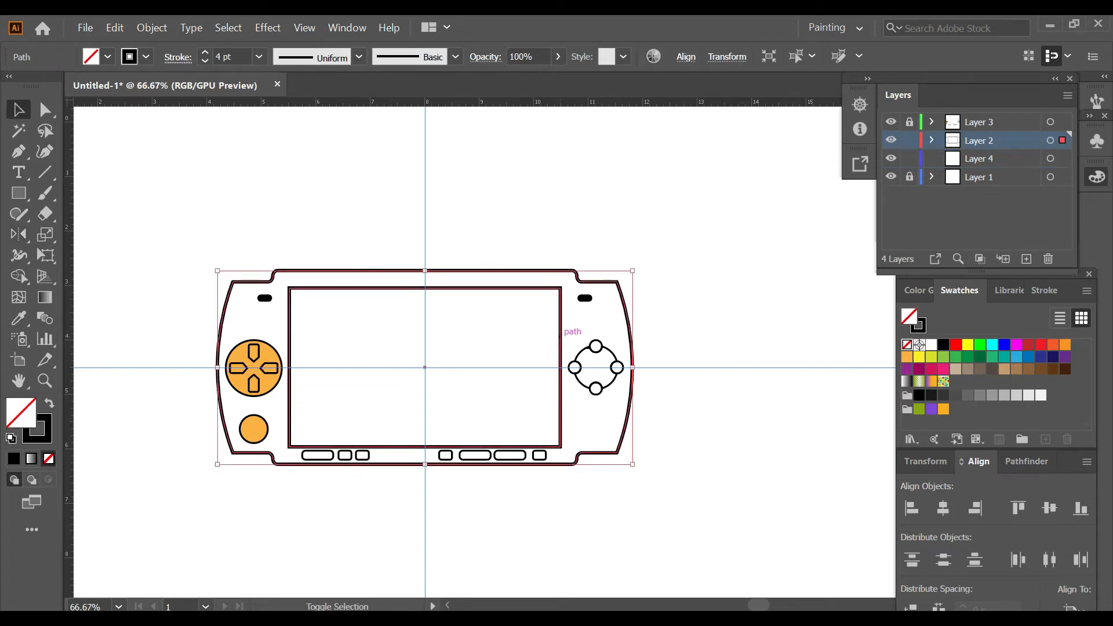
left_click_drag(1062, 140, 1062, 158)
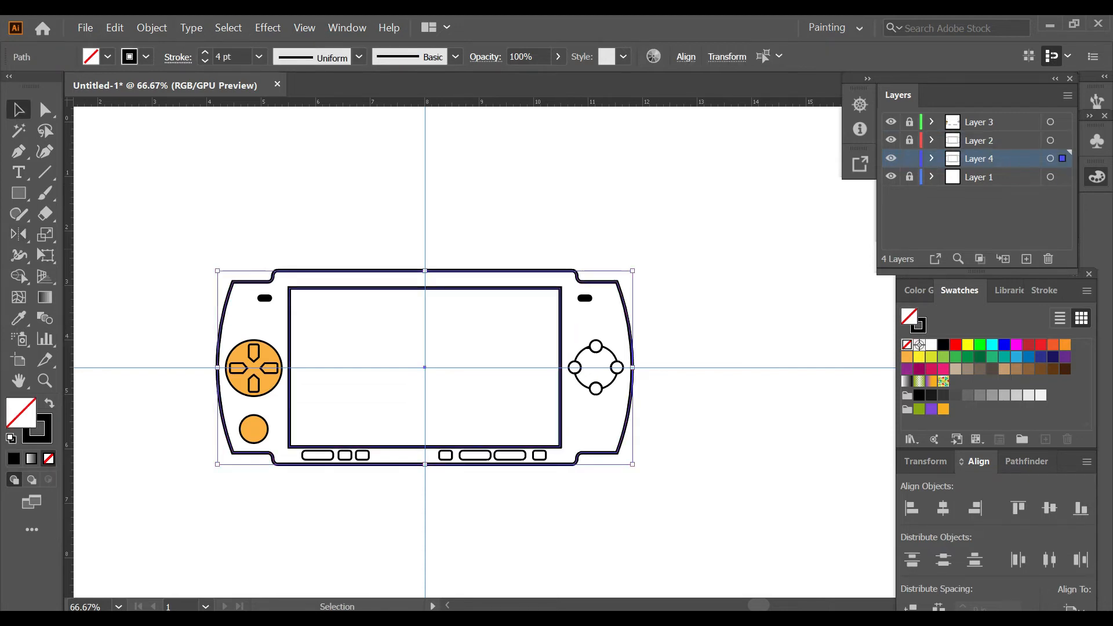
key("ctrl+shift+a")
Step: Fill the console body on Layer 4 with the light orange swatch
left_click(629, 319)
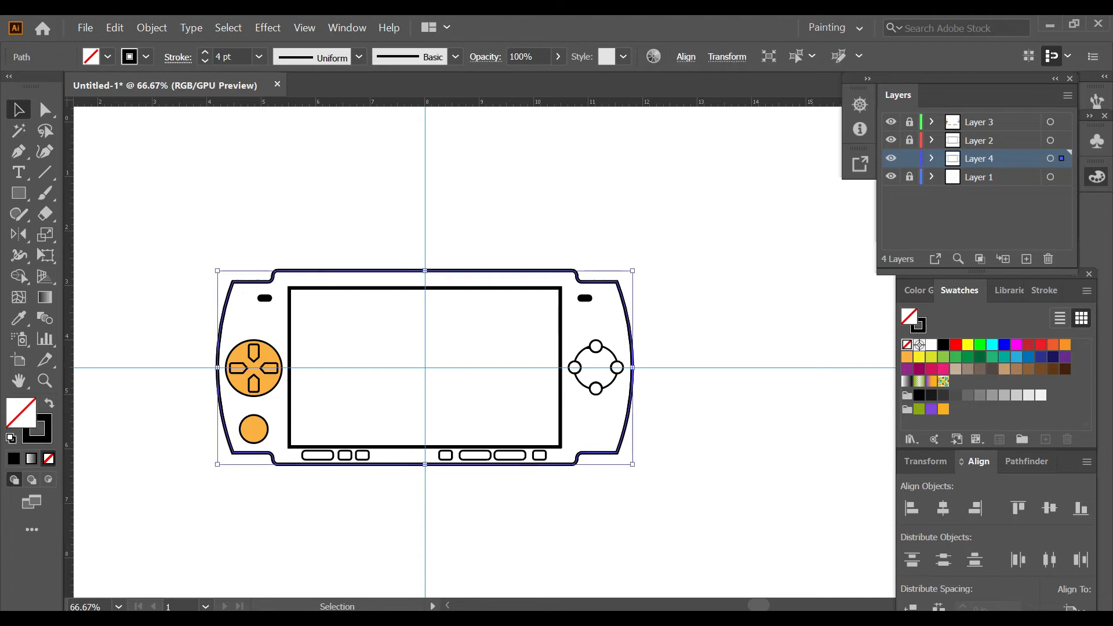
key("i")
left_click(908, 357)
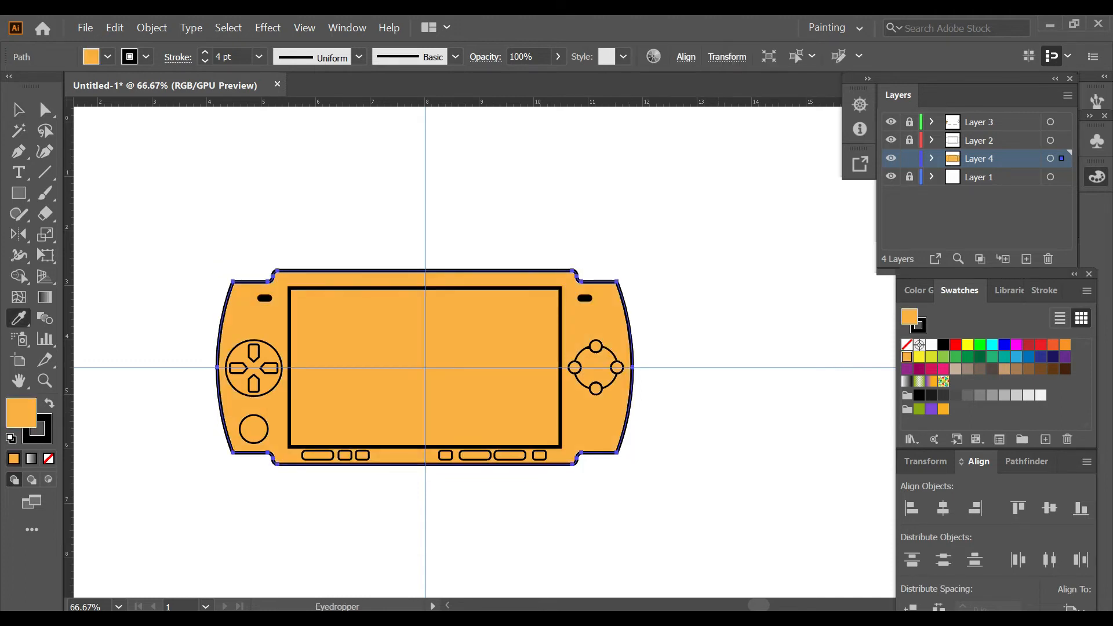
key("ctrl+shift+a")
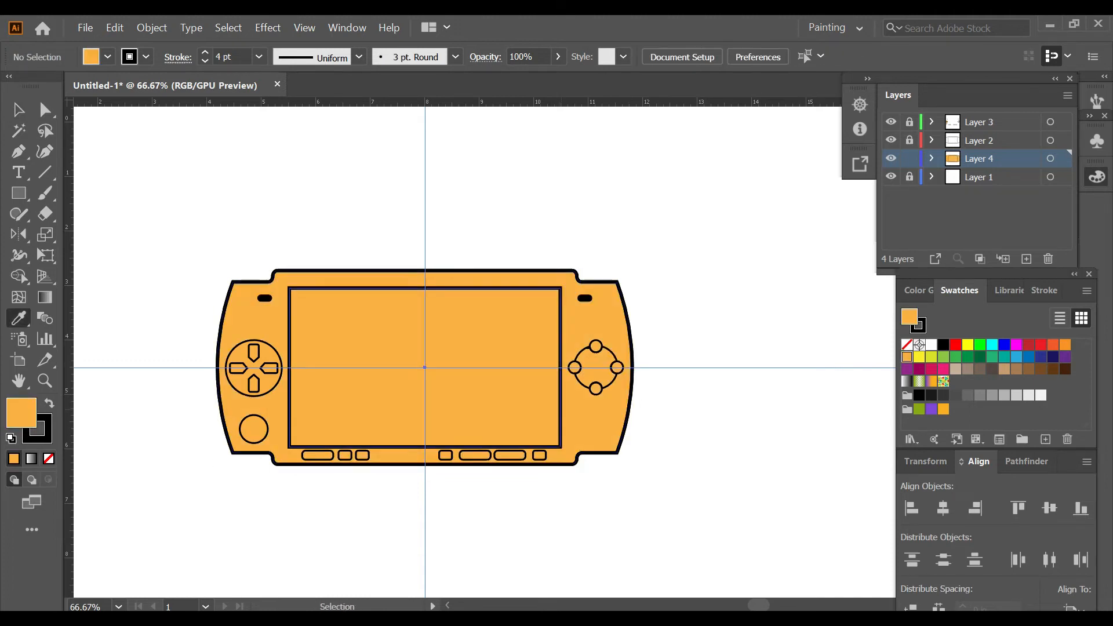
Step: Fill the screen rectangle on Layer 4 with the dark gray swatch
left_click(560, 333, "ctrl")
left_click(967, 395)
key("ctrl+shift+a")
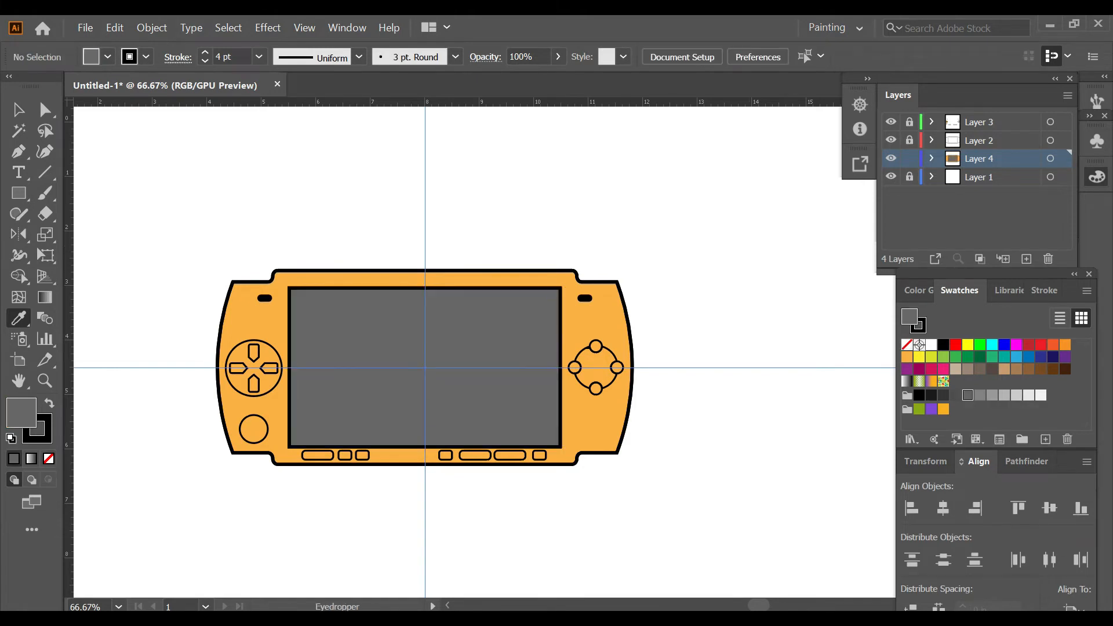
Step: Draw a triangle over the upper-right half of the console screen with the Pen tool, using the medium gray swatch and no stroke
left_click(979, 396)
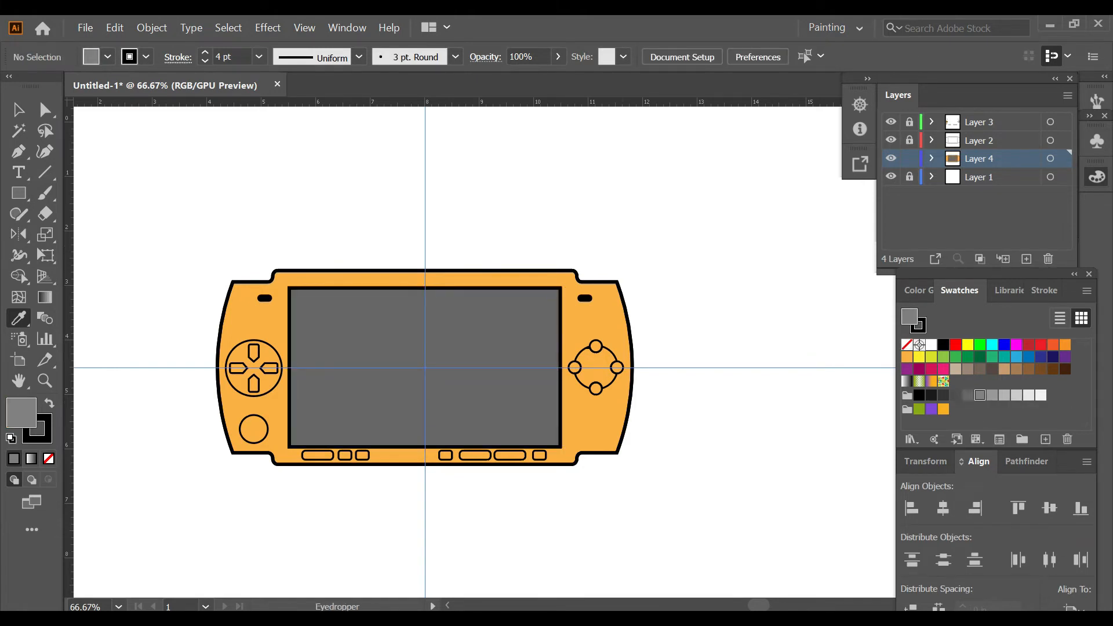
key("p")
scroll(379, 367, "up", 1)
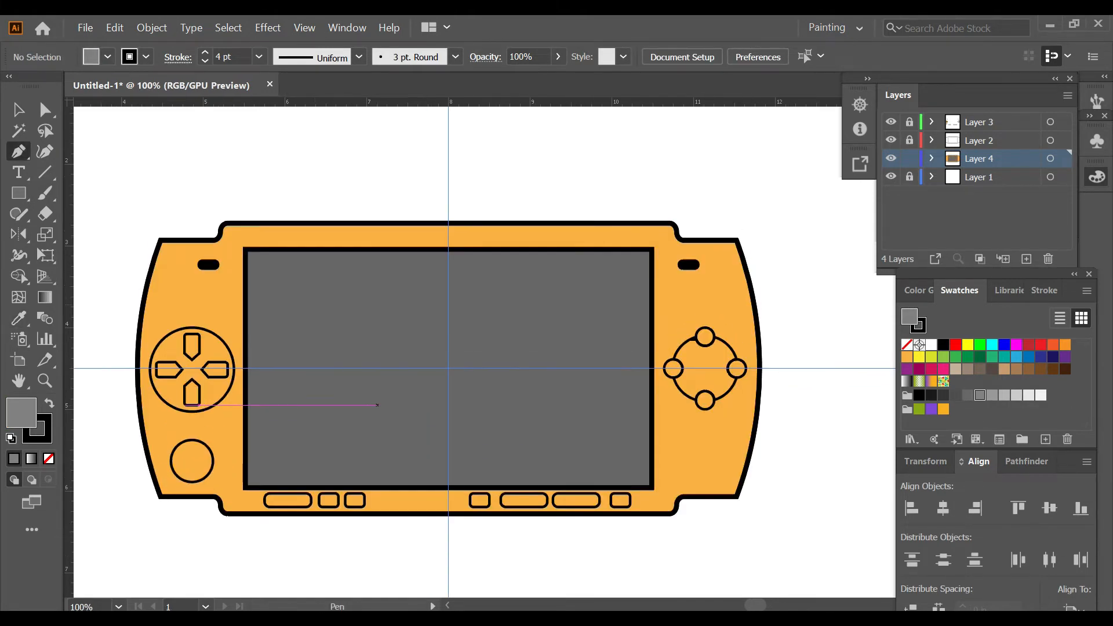
left_click(290, 288)
left_click(653, 486)
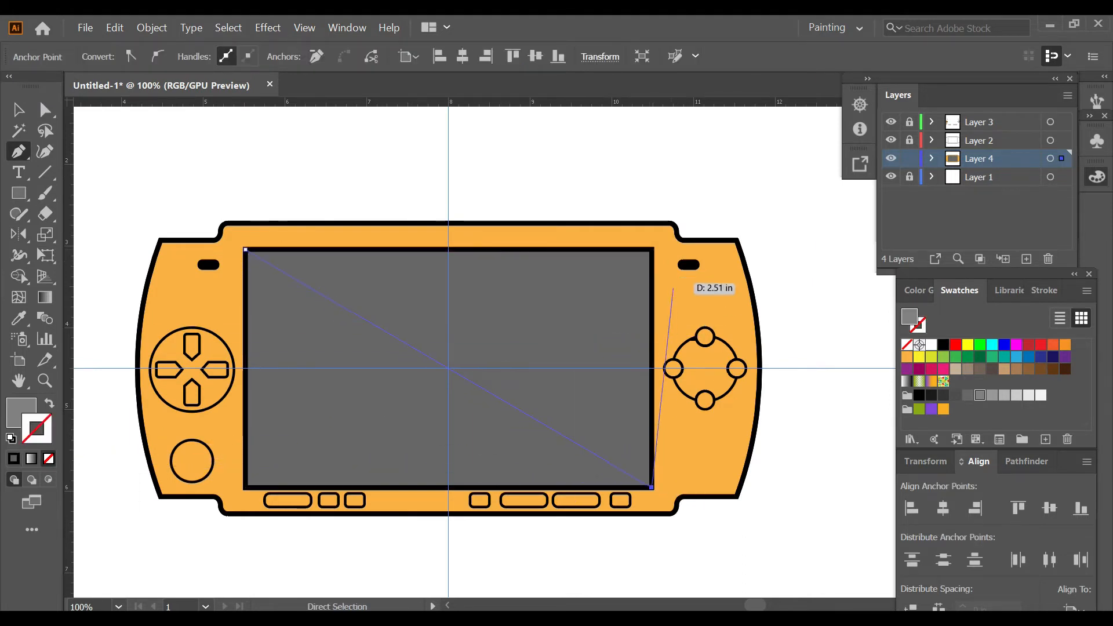
left_click(652, 249)
left_click(245, 250)
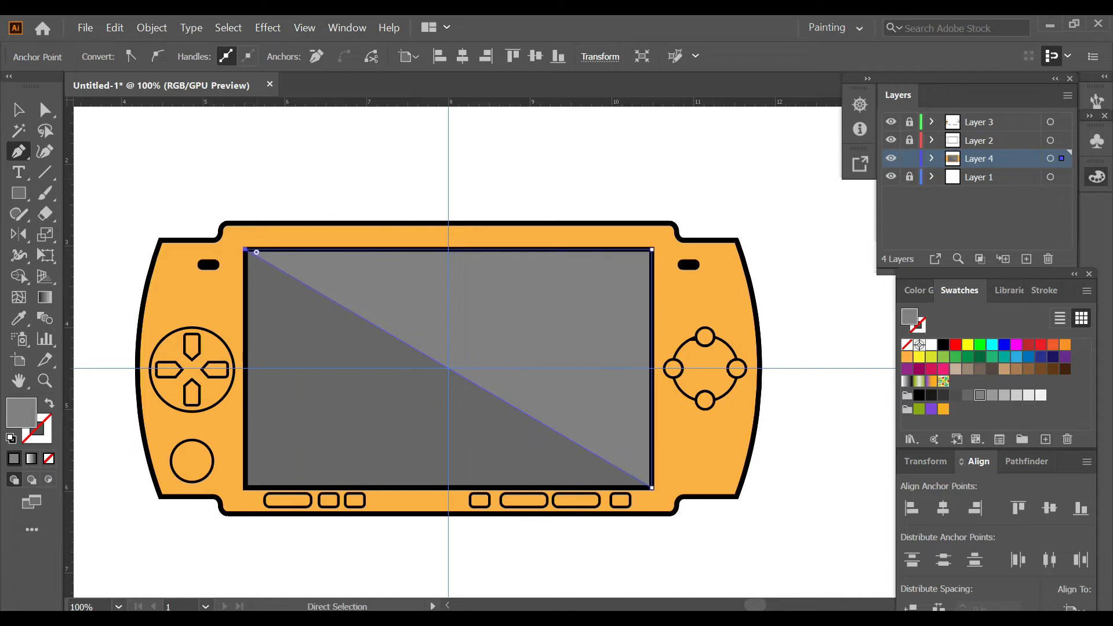
key("ctrl+shift+a")
scroll(585, 469, "down", 2)
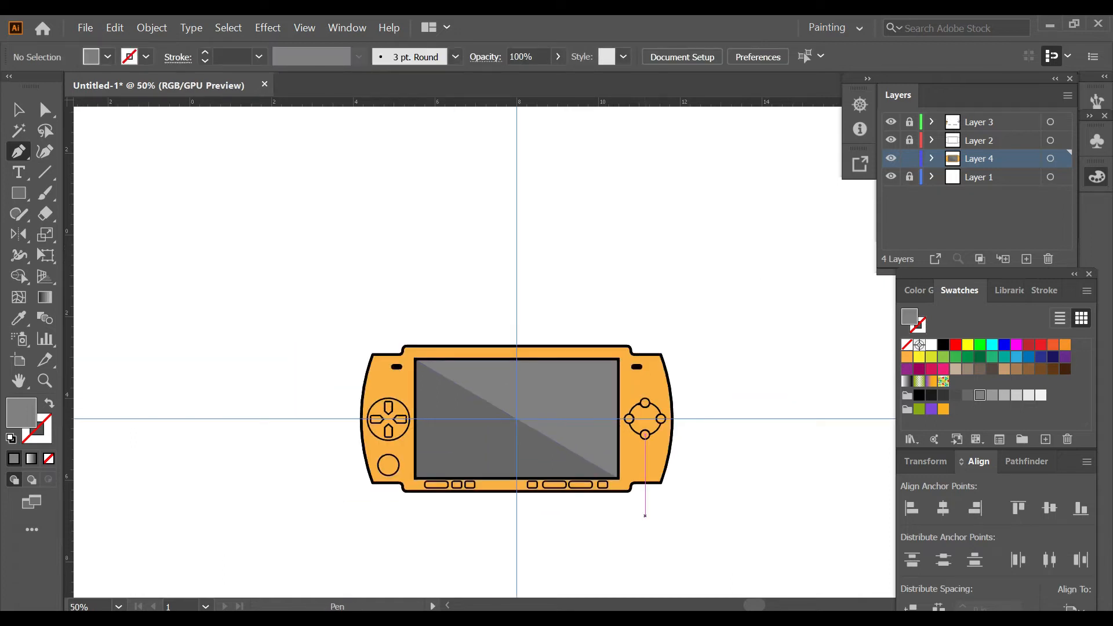
Step: Create a three-sided polygon with radius 0.6944 in, black fill and no stroke, and shrink it to a small triangle beside the console
scroll(539, 505, "up", 1)
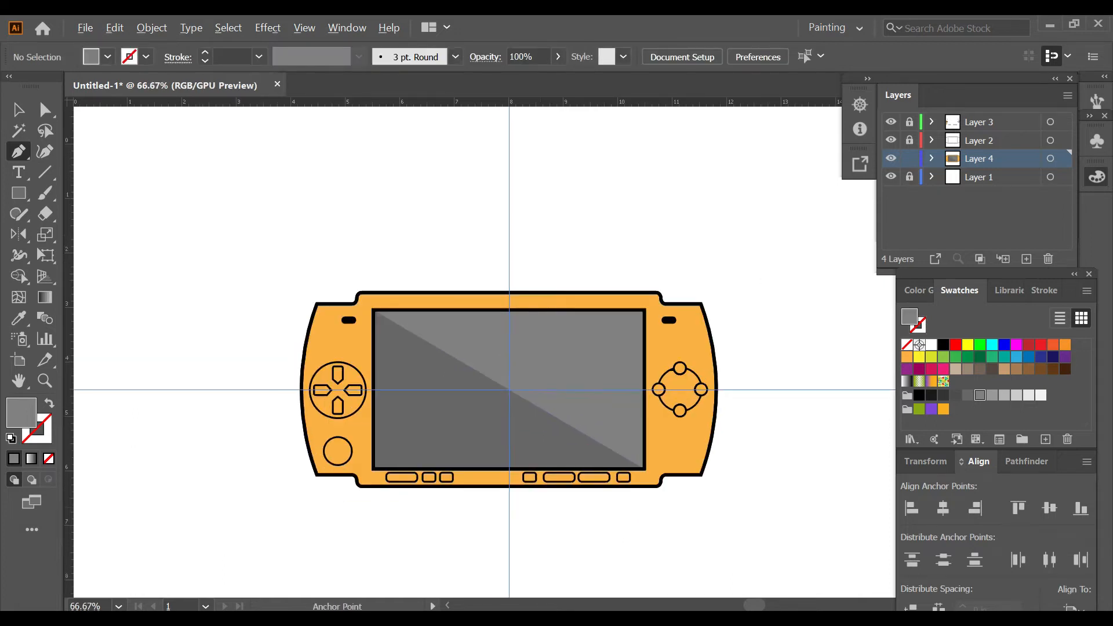
scroll(313, 418, "up", 4)
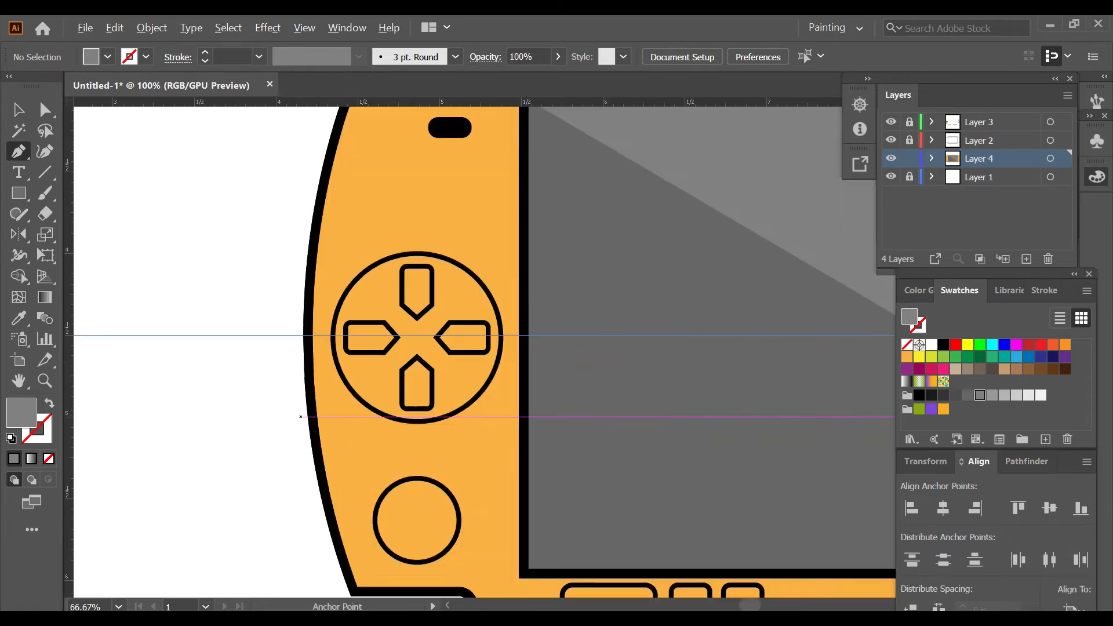
left_click(11, 439)
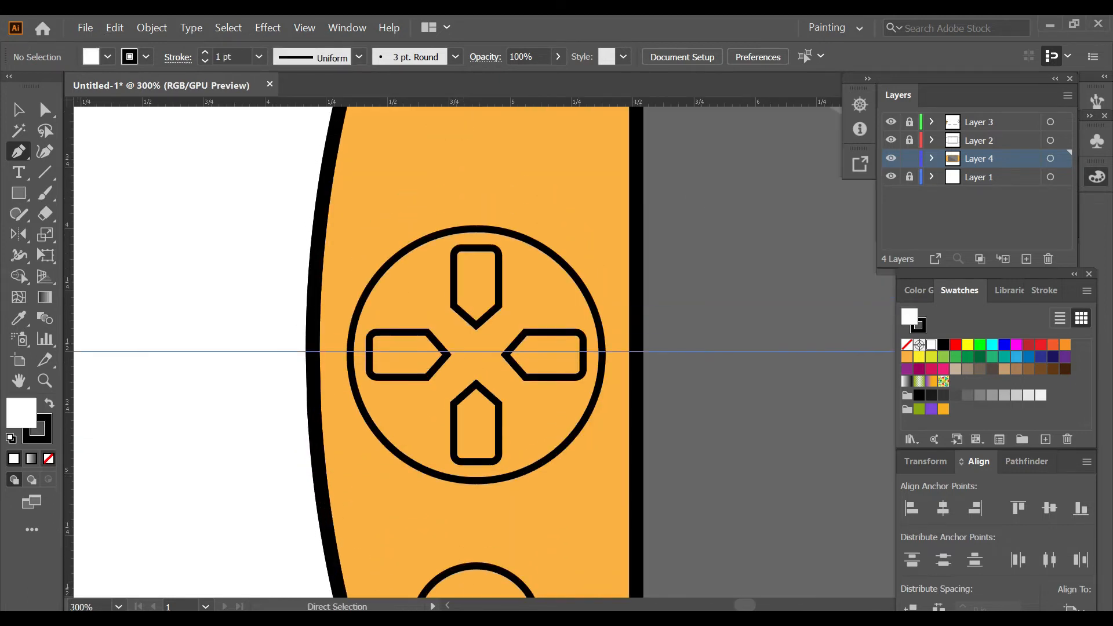
left_click(48, 459)
left_click(49, 403)
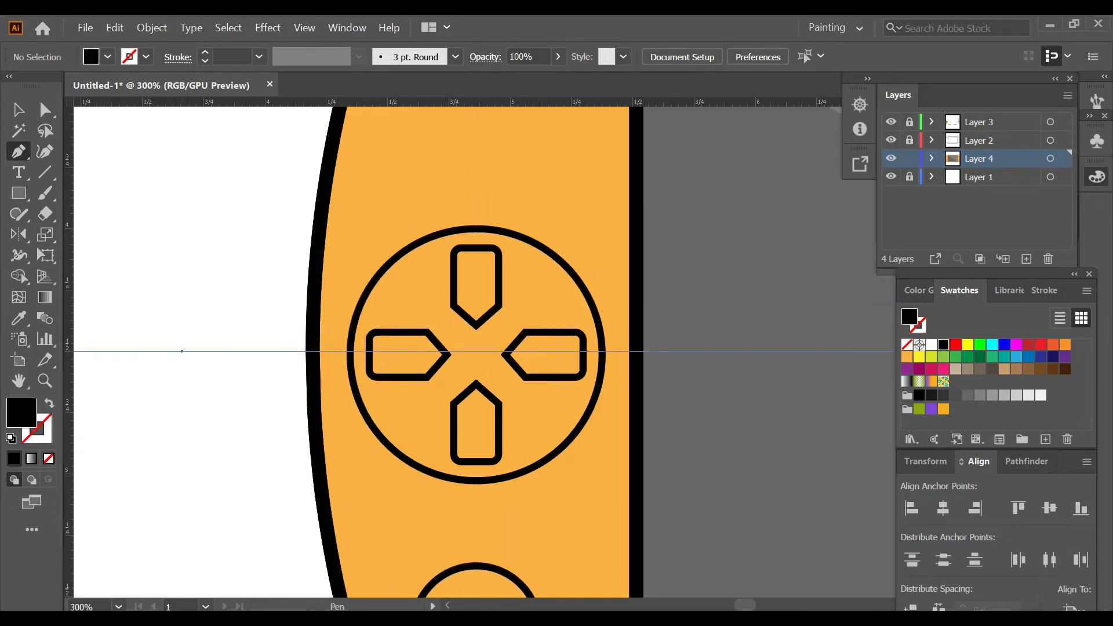
left_click_drag(18, 193, 98, 256)
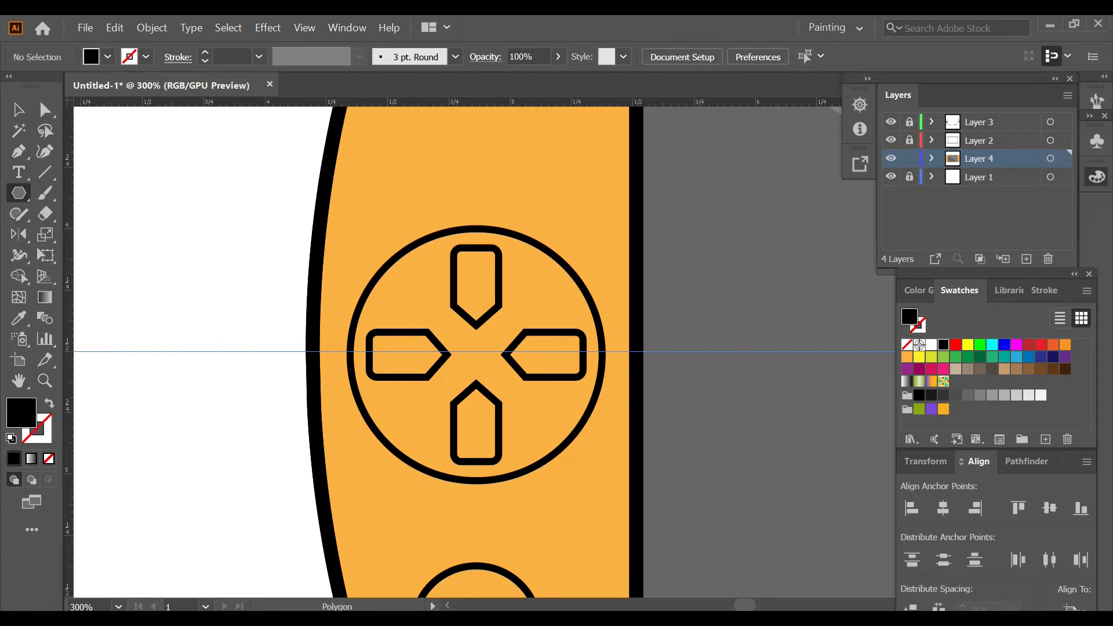
left_click(476, 354)
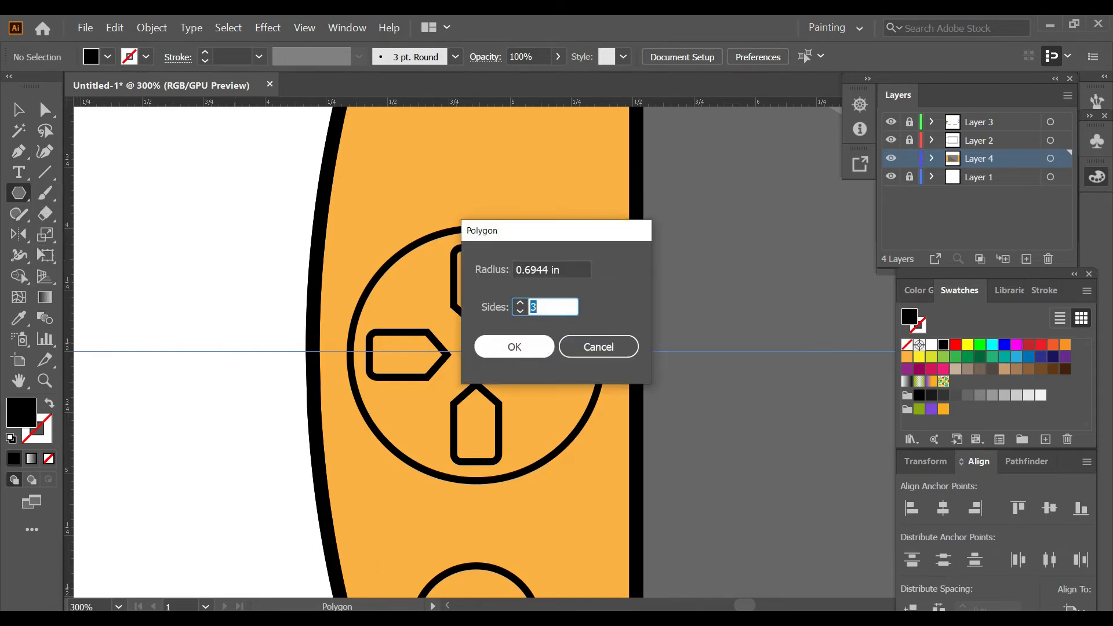
key("Return")
scroll(453, 352, "up", 1)
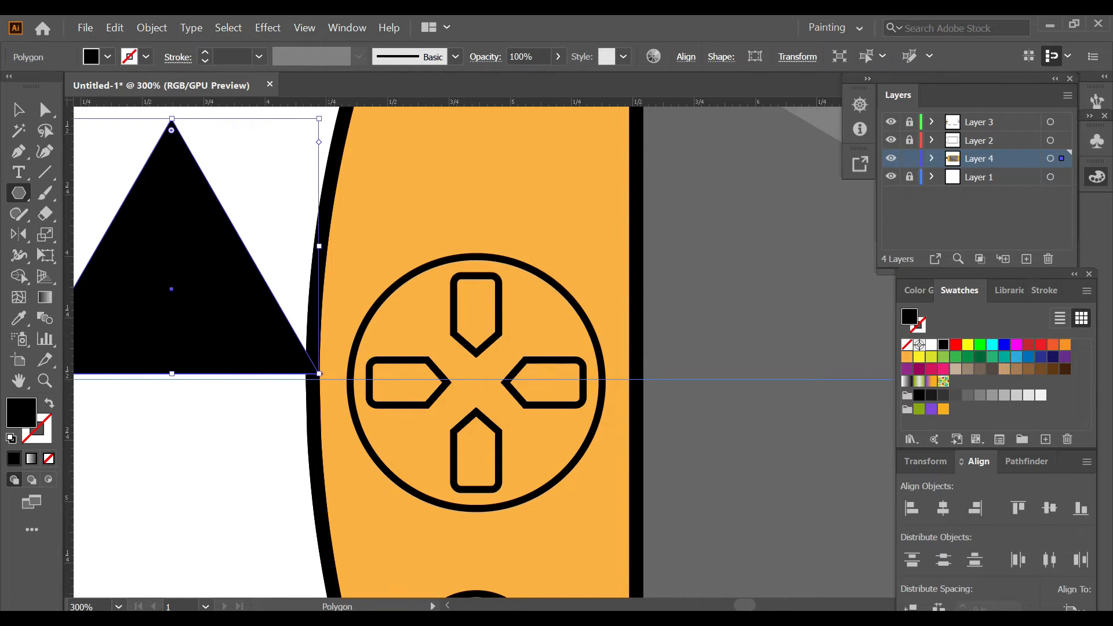
left_click_drag(319, 374, 186, 296)
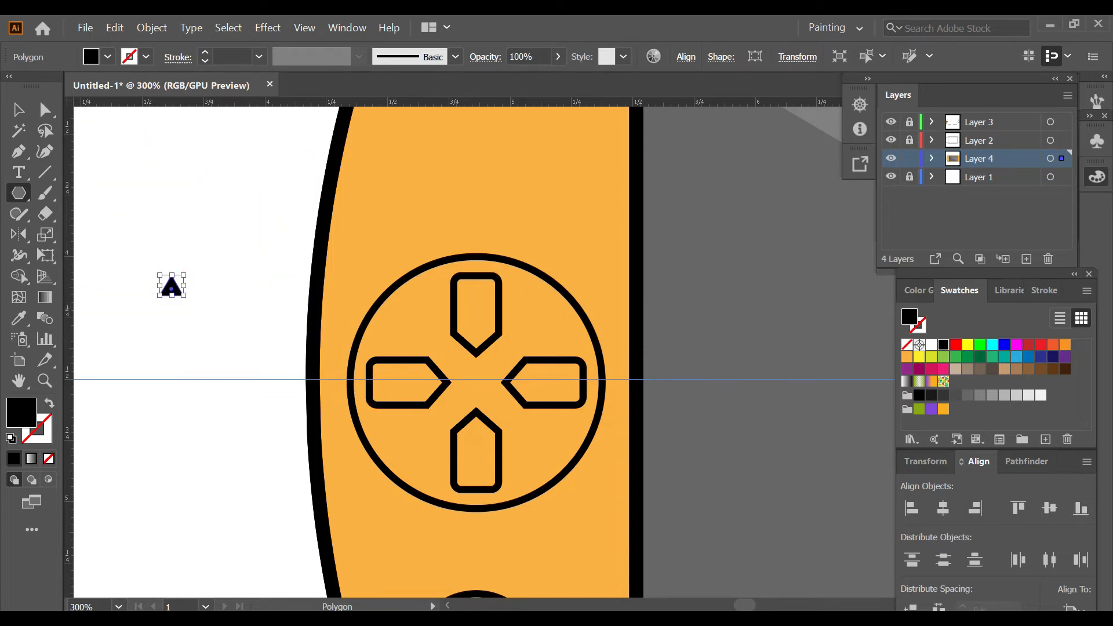
Step: Align the direction pad group vertically to the horizontal centre guide, then relock Layer 3 and make Layer 4 active
left_click(910, 159)
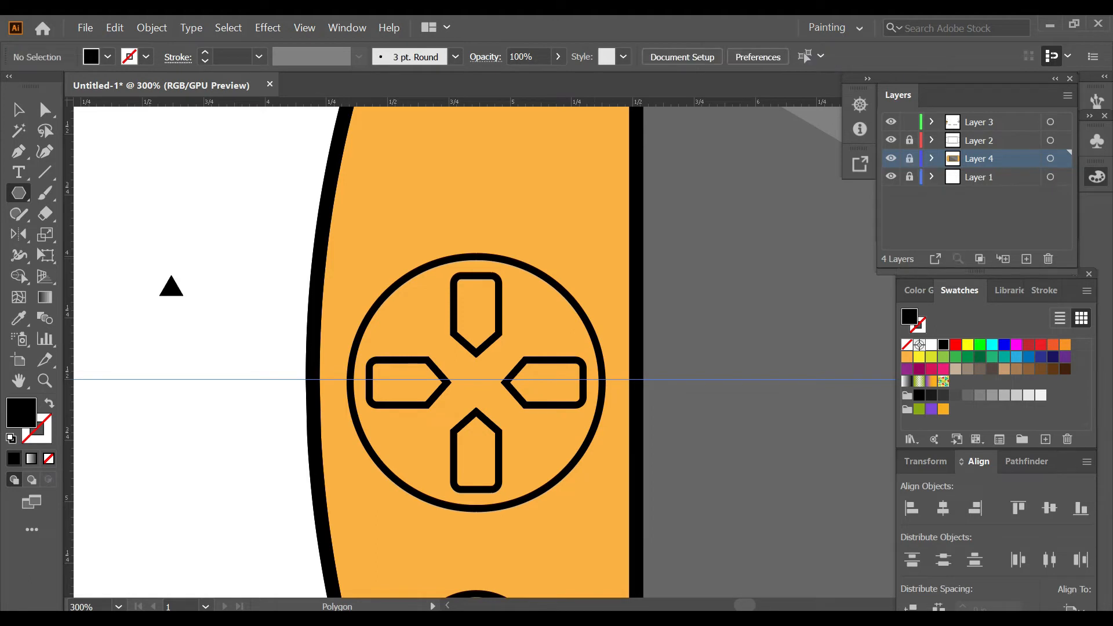
key("v")
left_click(570, 300)
left_click(1049, 509)
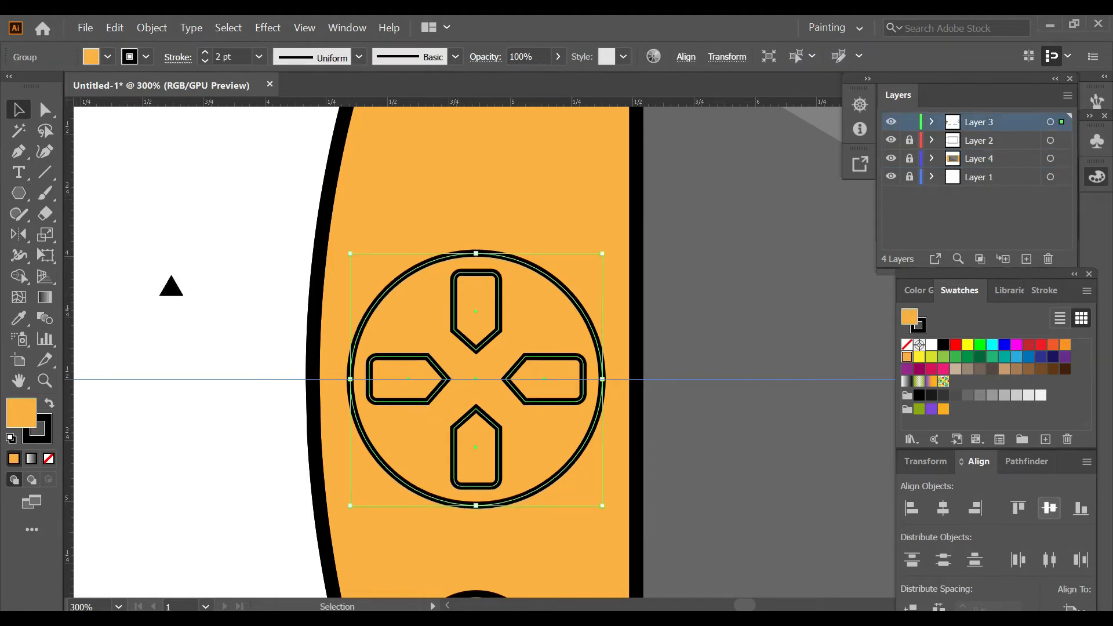
left_click(754, 337)
left_click(910, 123)
left_click(986, 159)
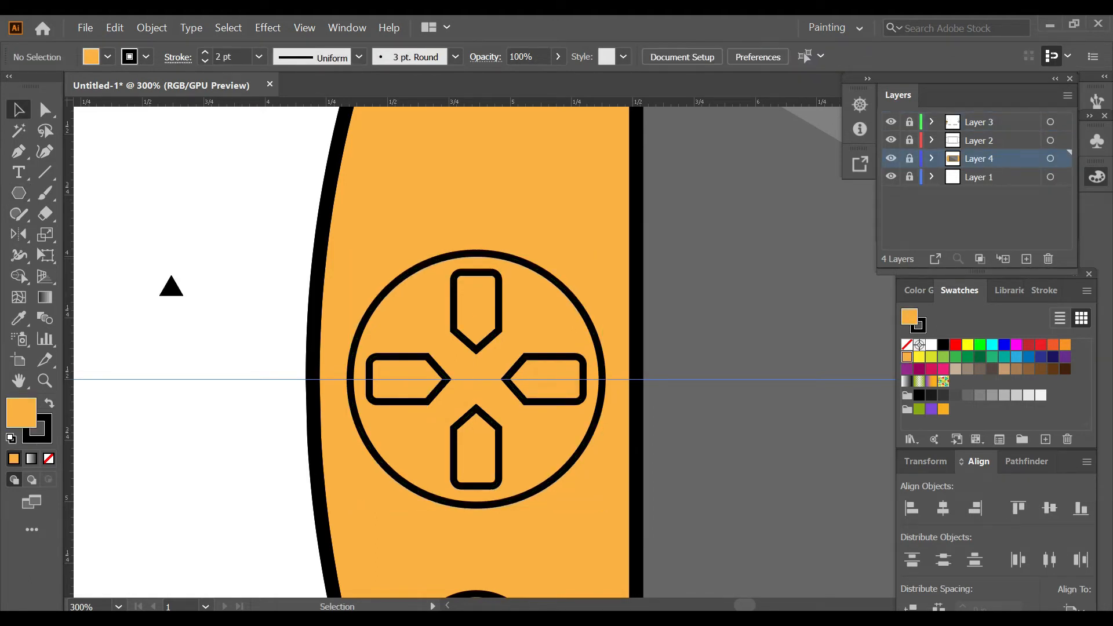
Step: Move the small black triangle into the left button of the direction pad
left_click(173, 285)
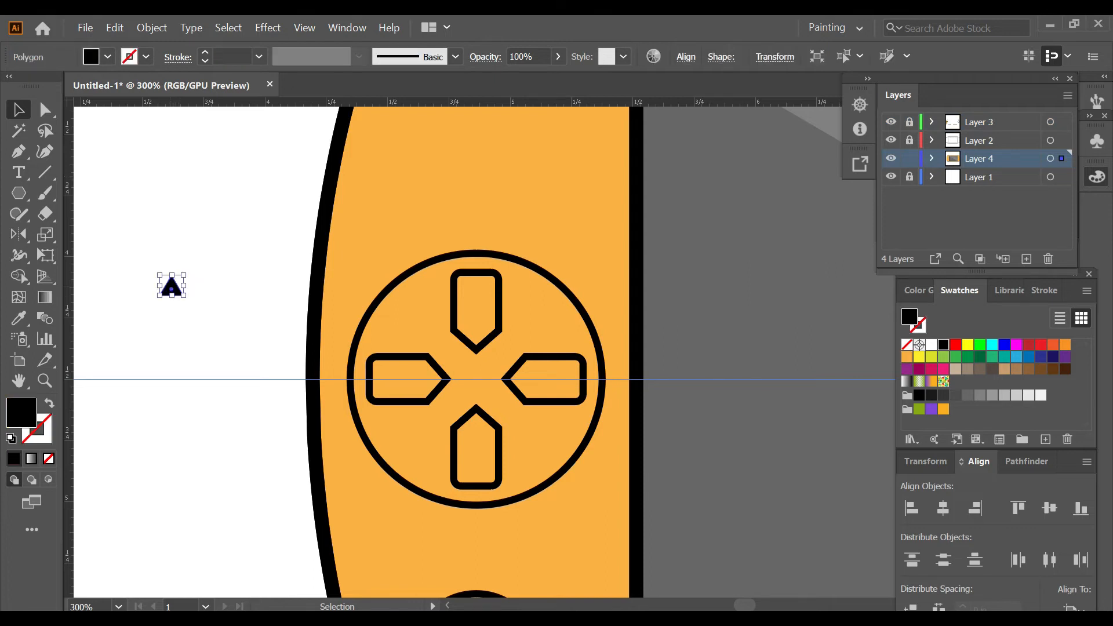
key("ctrl+plus")
key("ctrl+plus")
key("ctrl+plus")
left_click_drag(191, 290, 798, 547)
left_click(822, 544)
scroll(783, 550, "down", 2)
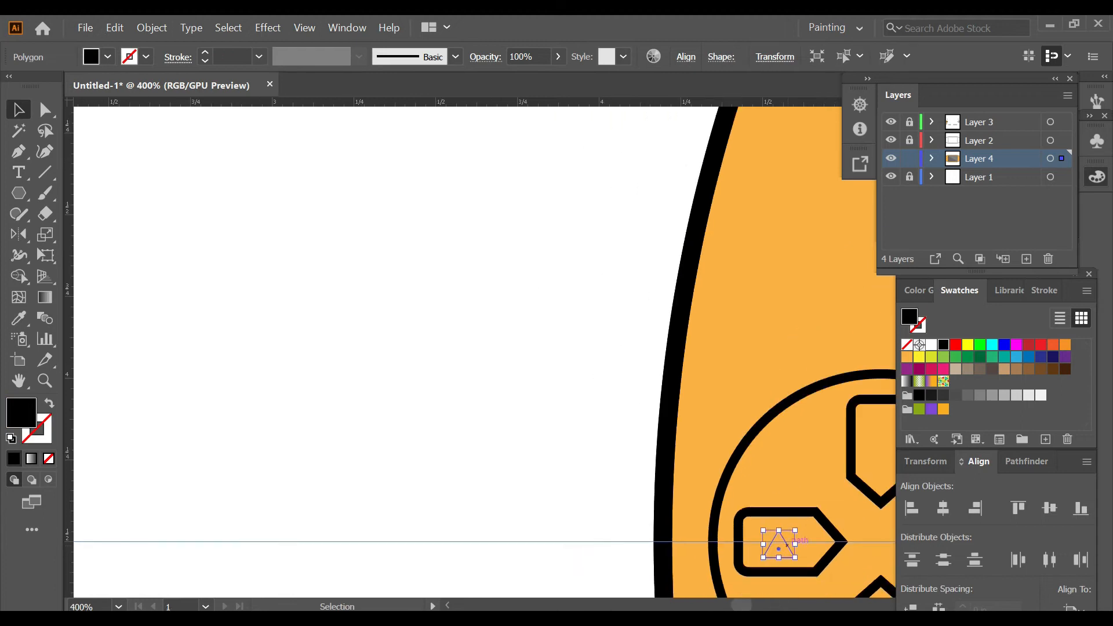
Step: Move the small triangle from Layer 4 to Layer 3 and give it a black fill with no stroke
key("d")
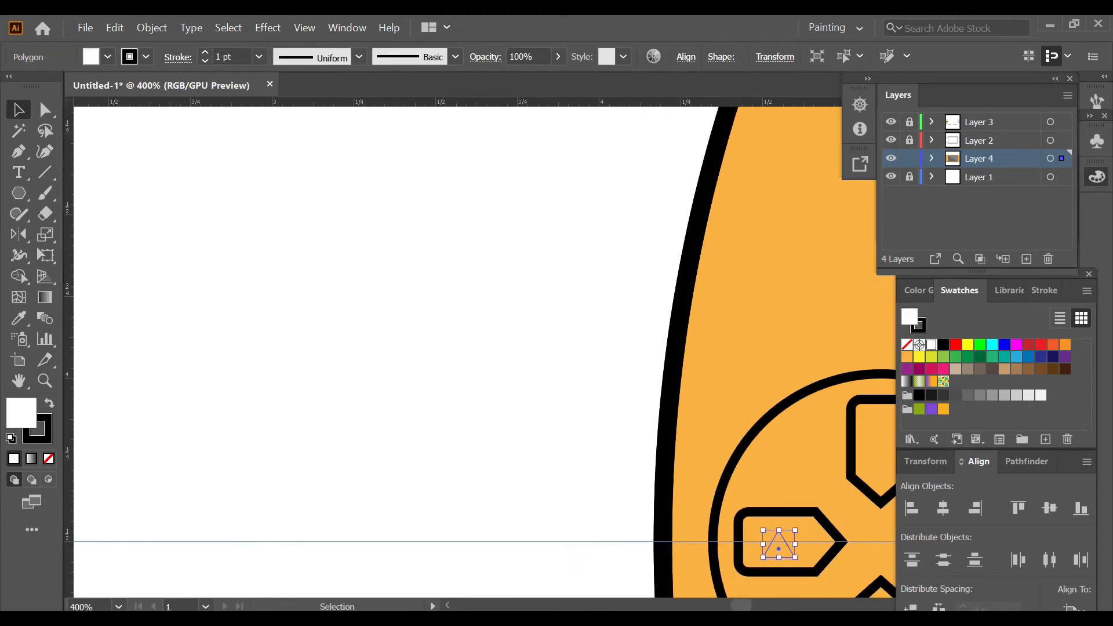
key("Delete")
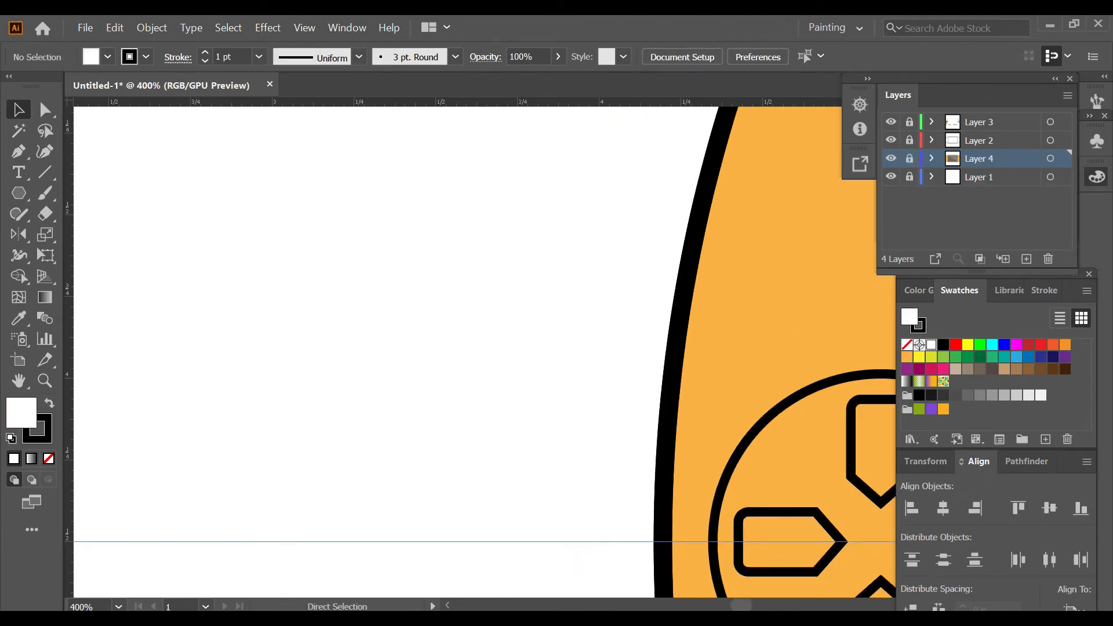
key("ctrl+z")
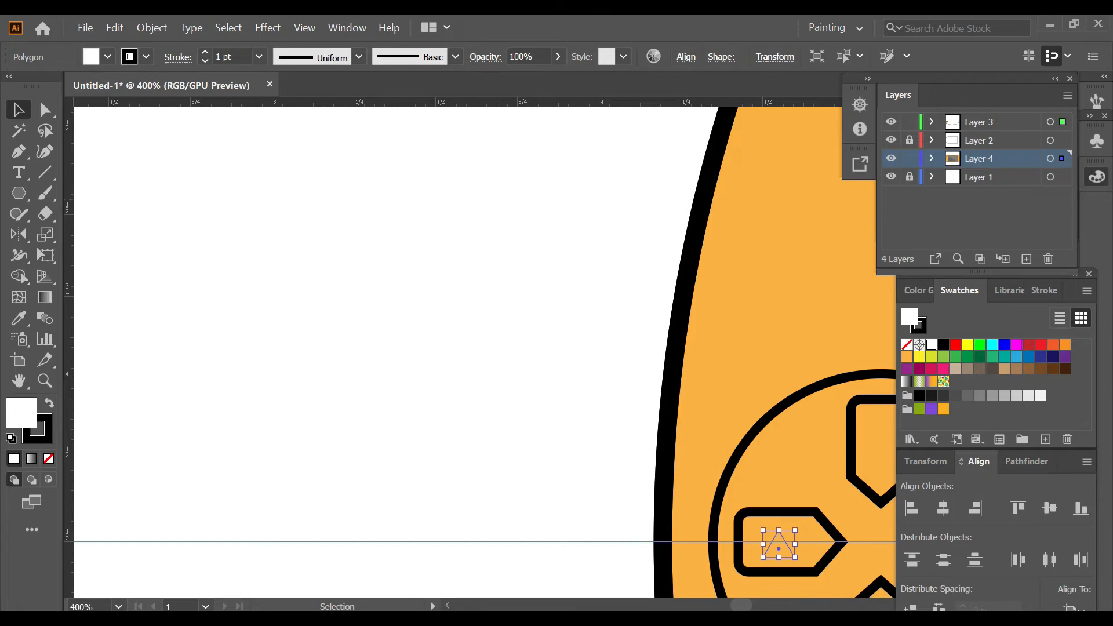
left_click_drag(1062, 158, 1062, 122)
left_click(910, 158)
key("slash")
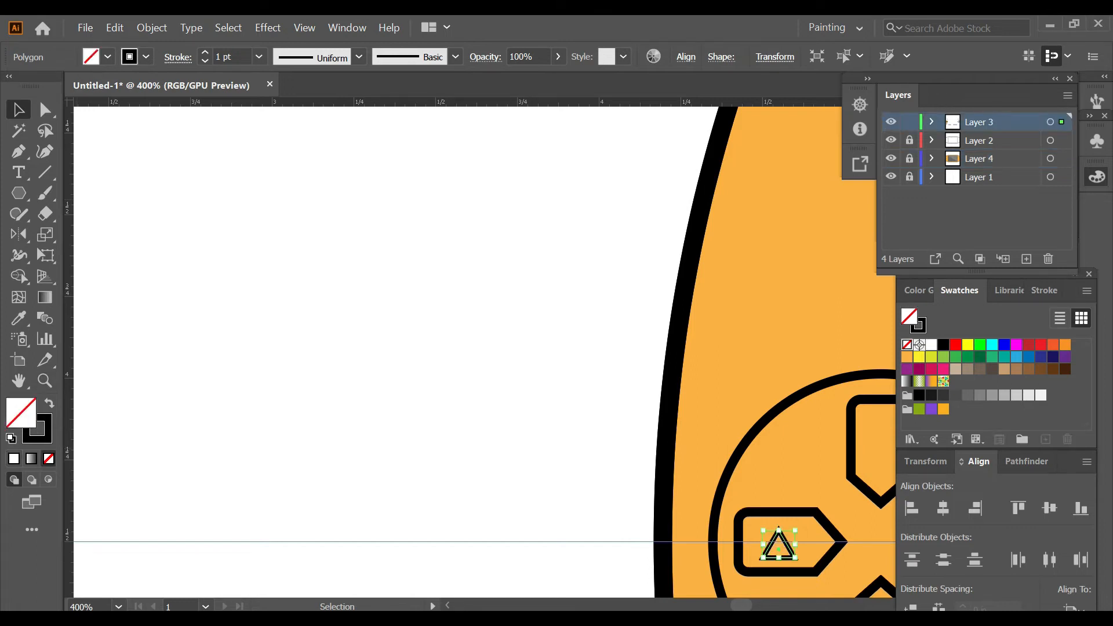
key("shift+x")
key("ctrl+shift+a")
left_click(779, 548)
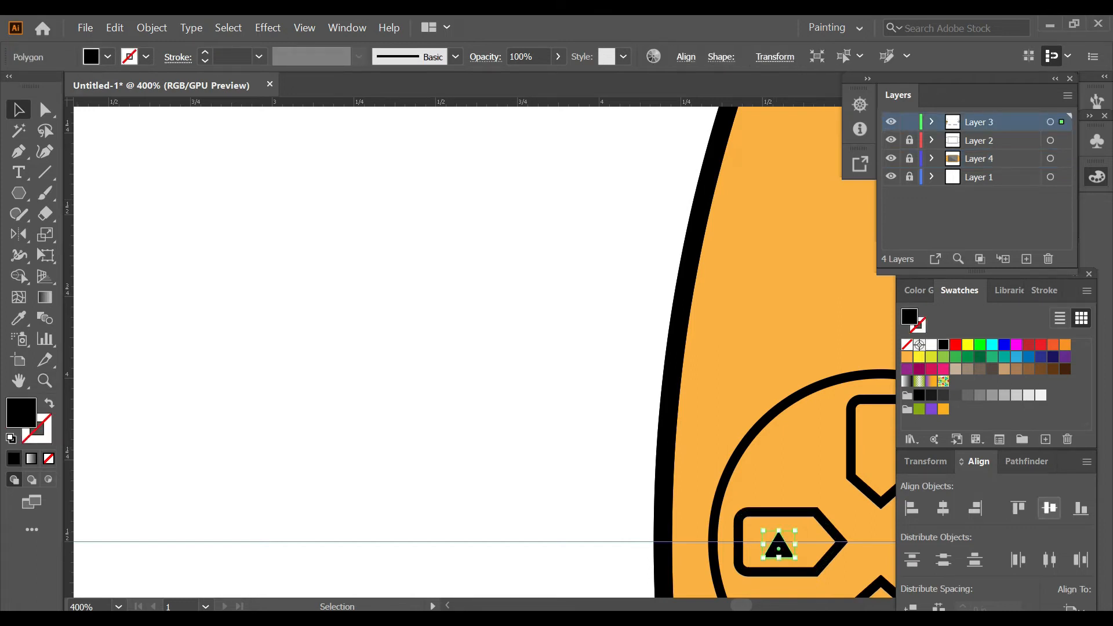
Step: Rotate the small triangle to point right and centre it vertically within the left direction button
left_click(1049, 508)
scroll(819, 490, "down", 5)
scroll(818, 490, "up", 3)
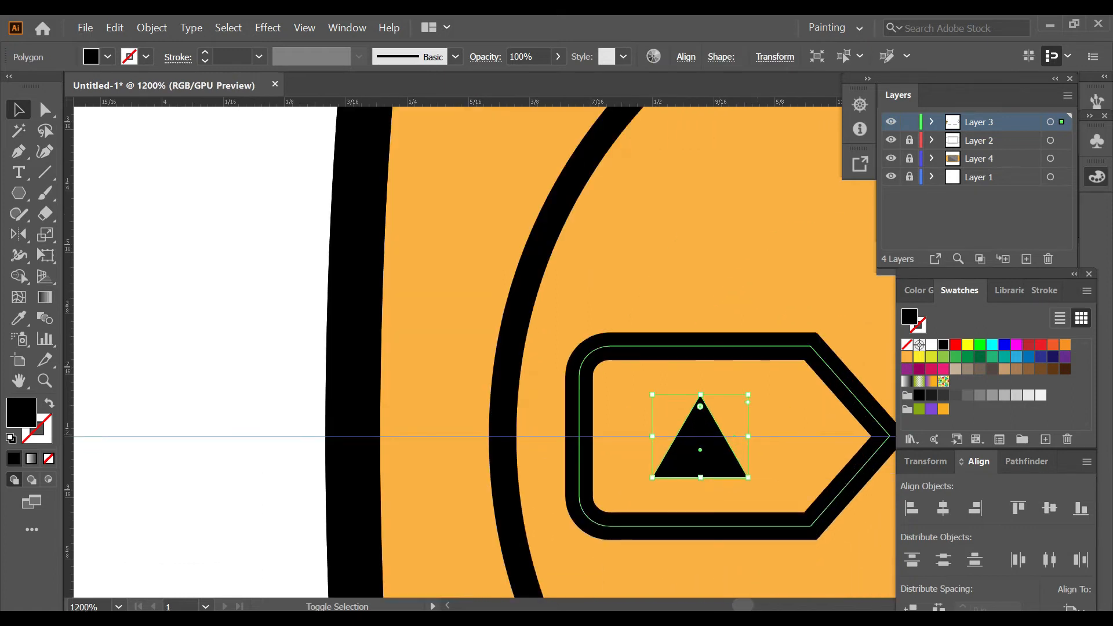
left_click_drag(772, 400, 790, 484)
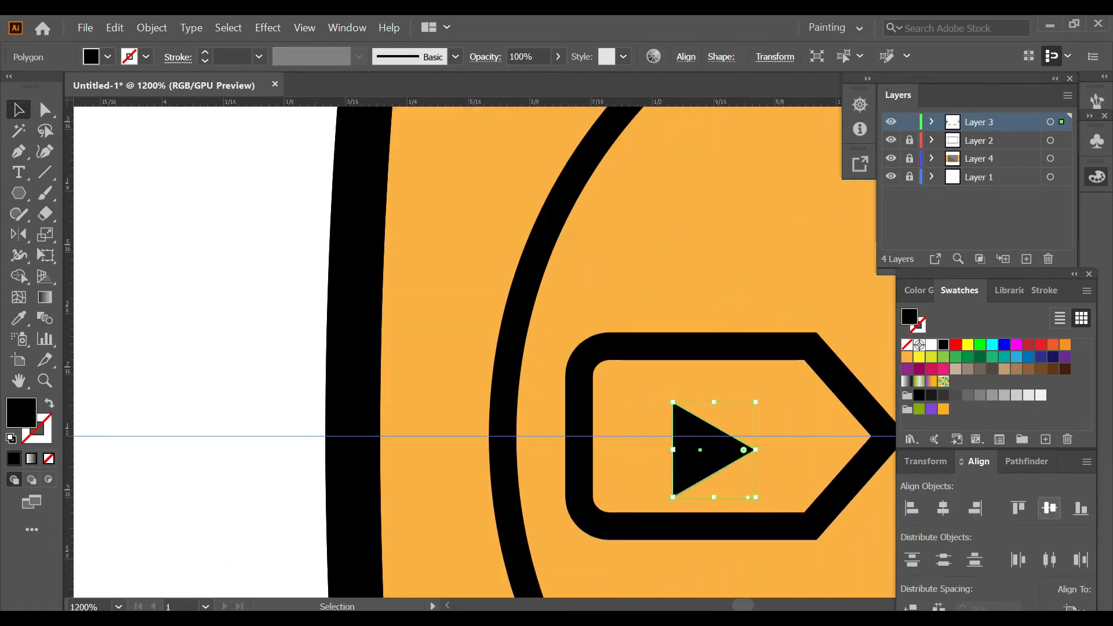
left_click(1049, 507)
scroll(232, 453, "down", 4)
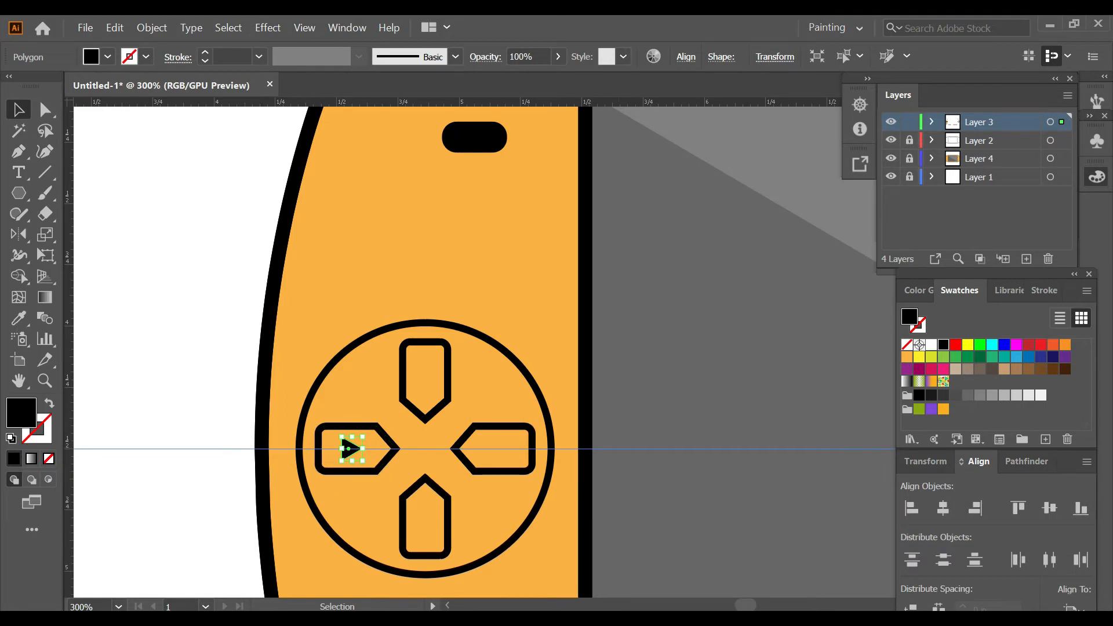
key("o")
left_click(425, 448, "alt")
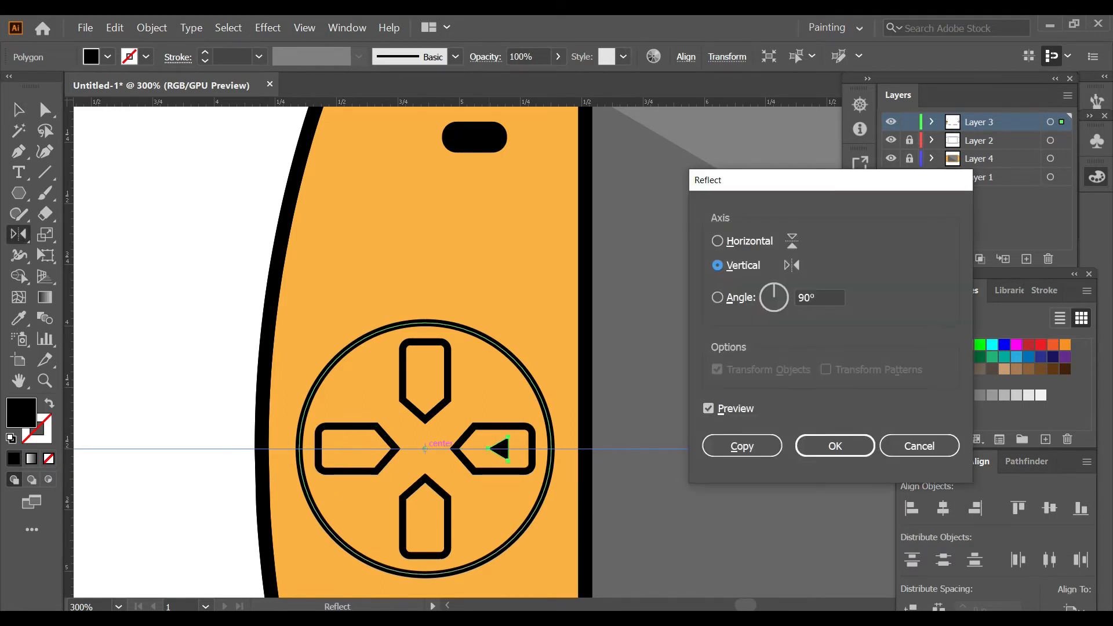
left_click(920, 446)
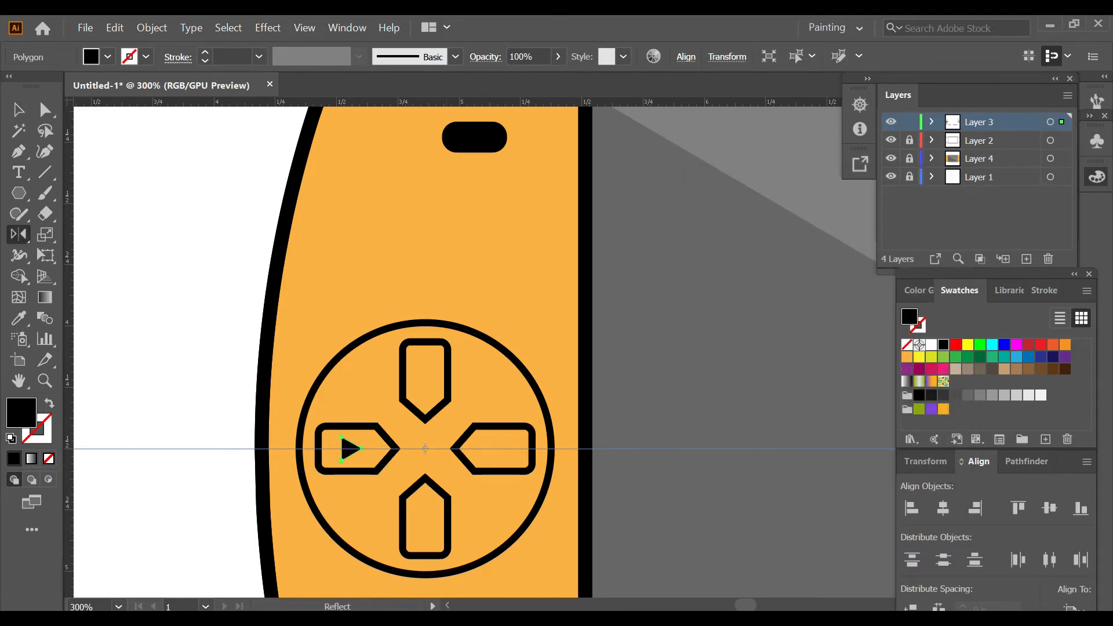
Step: Rotate copies of the triangle in 90° increments about the direction pad's center to fill the other three buttons
left_click(425, 448, "alt")
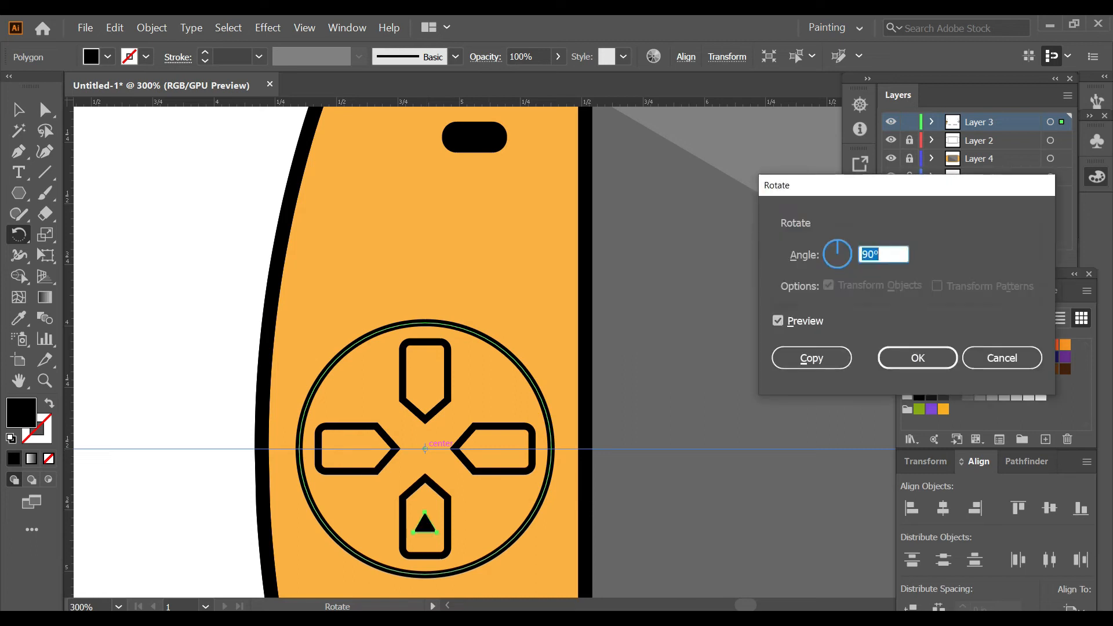
left_click(798, 356)
key("ctrl+d")
key("ctrl+d")
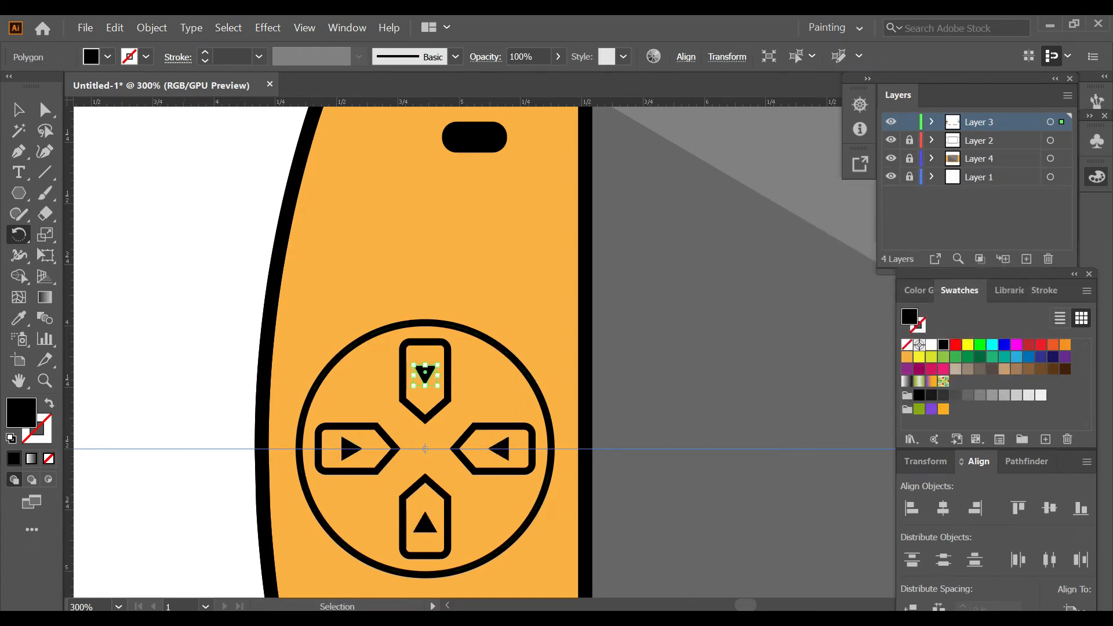
key("ctrl+shift+a")
key("ctrl+1")
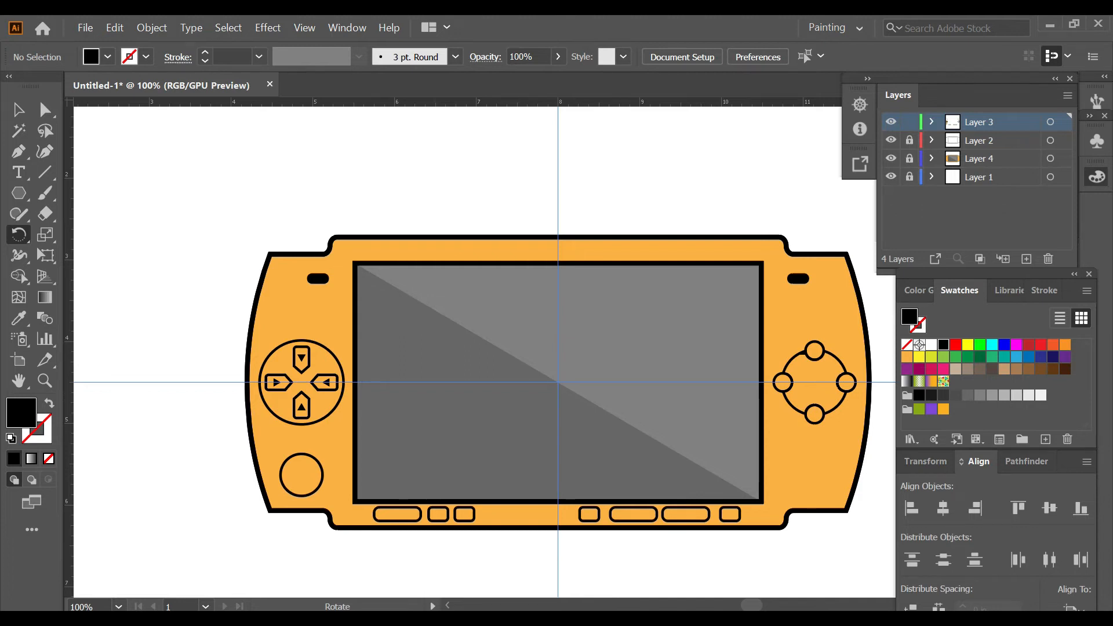
Step: Duplicate the left direction button's triangle and place the copy in the lower-right part of the direction pad circle
key("alt+v")
left_click(278, 383)
key("v")
left_click(277, 383)
scroll(277, 383, "up", 3)
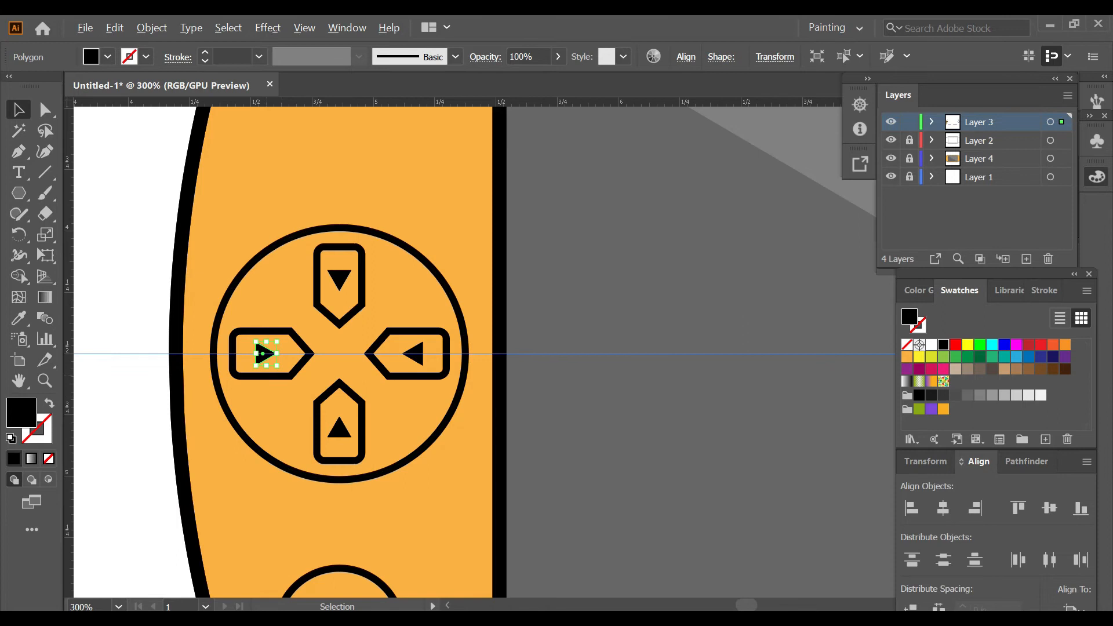
scroll(262, 354, "up", 4)
left_click_drag(281, 354, 826, 542)
scroll(805, 534, "down", 4)
scroll(805, 534, "down", 3)
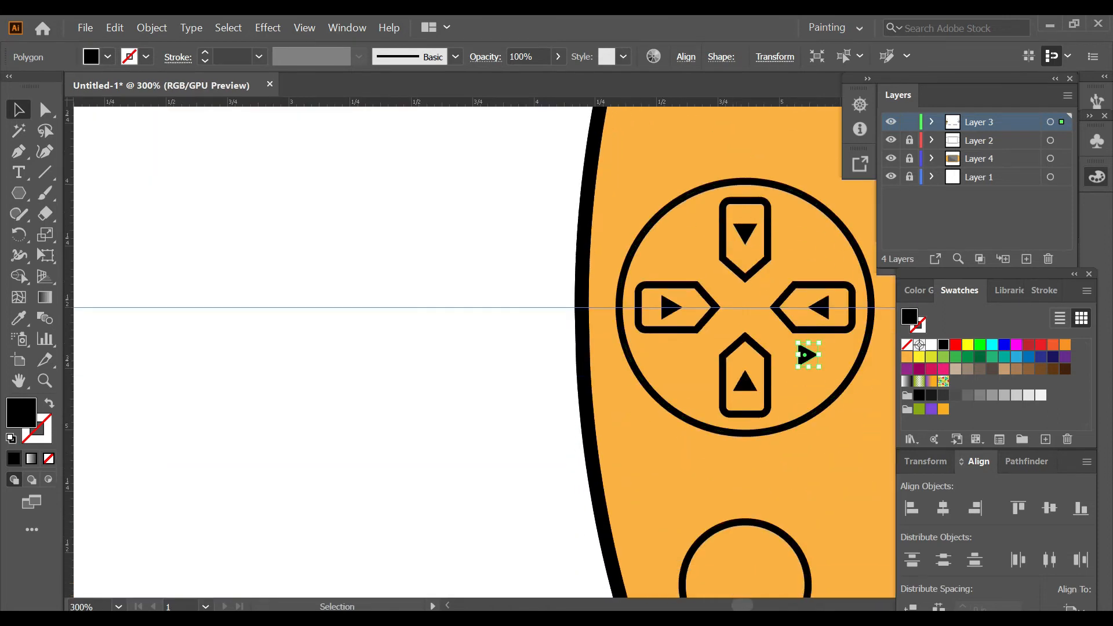
Step: Move the duplicated triangle into the long rounded button below the screen's lower-left corner
left_click_drag(874, 467, 695, 455)
scroll(695, 455, "down", 4)
scroll(765, 523, "up", 3)
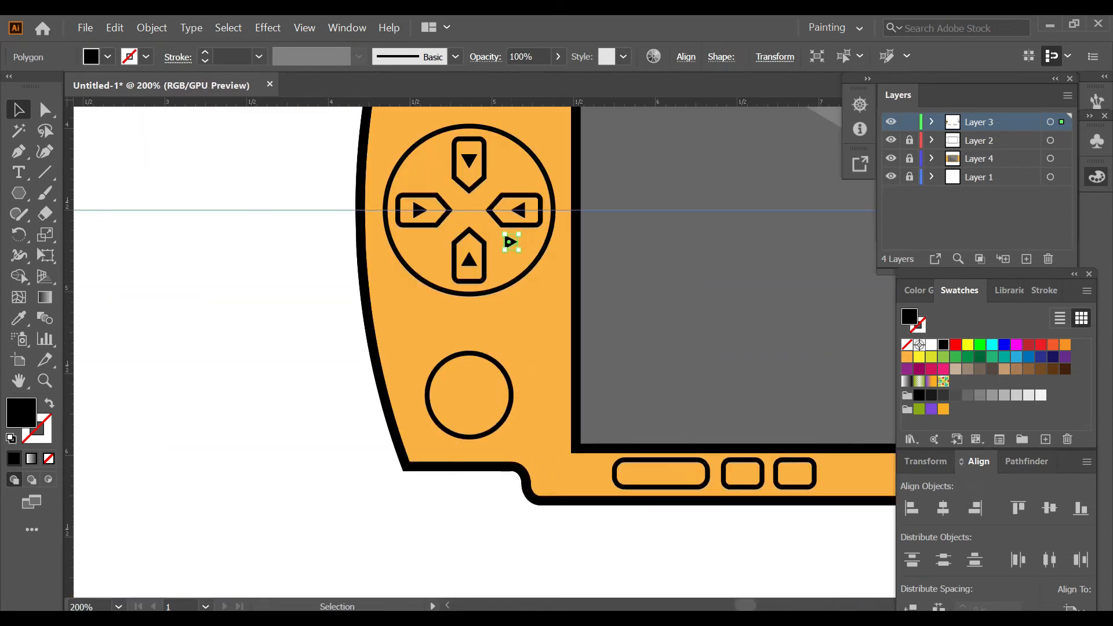
left_click_drag(510, 241, 651, 471)
key("ctrl+shift+a")
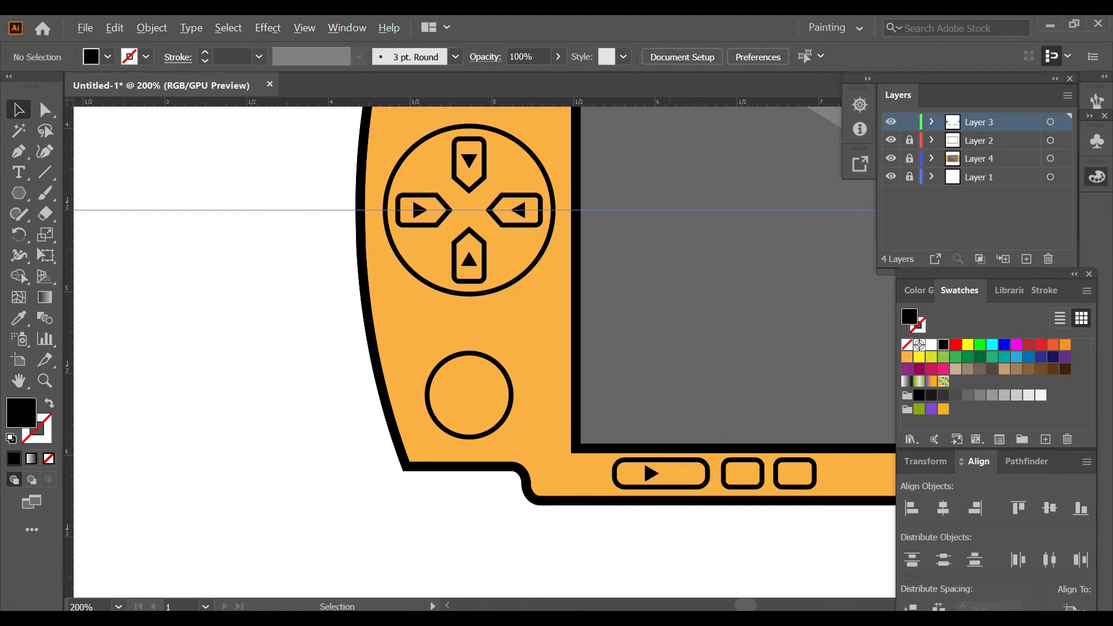
Step: Nudge the triangle slightly to the right inside the long rounded button below the screen's lower-left corner
scroll(672, 519, "up", 2)
left_click(627, 430)
key("Right")
key("Right")
key("Right")
key("Right")
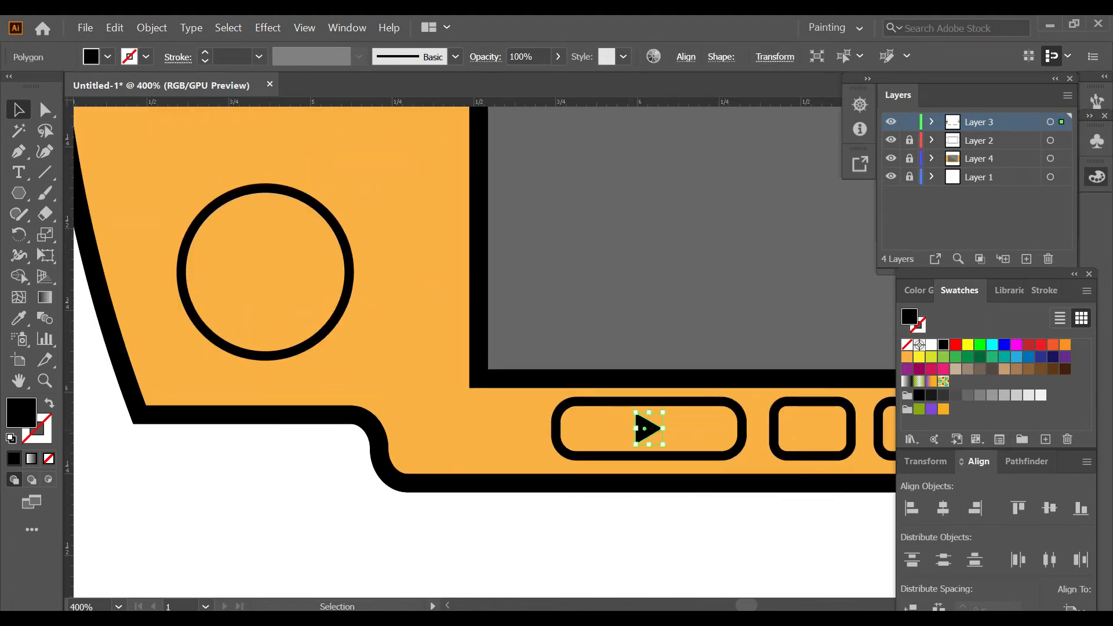
key("ctrl+shift+a")
Step: Duplicate the long button's triangle and place the copy on the white area just below the console body
scroll(648, 512, "down", 2)
scroll(484, 474, "right", 3)
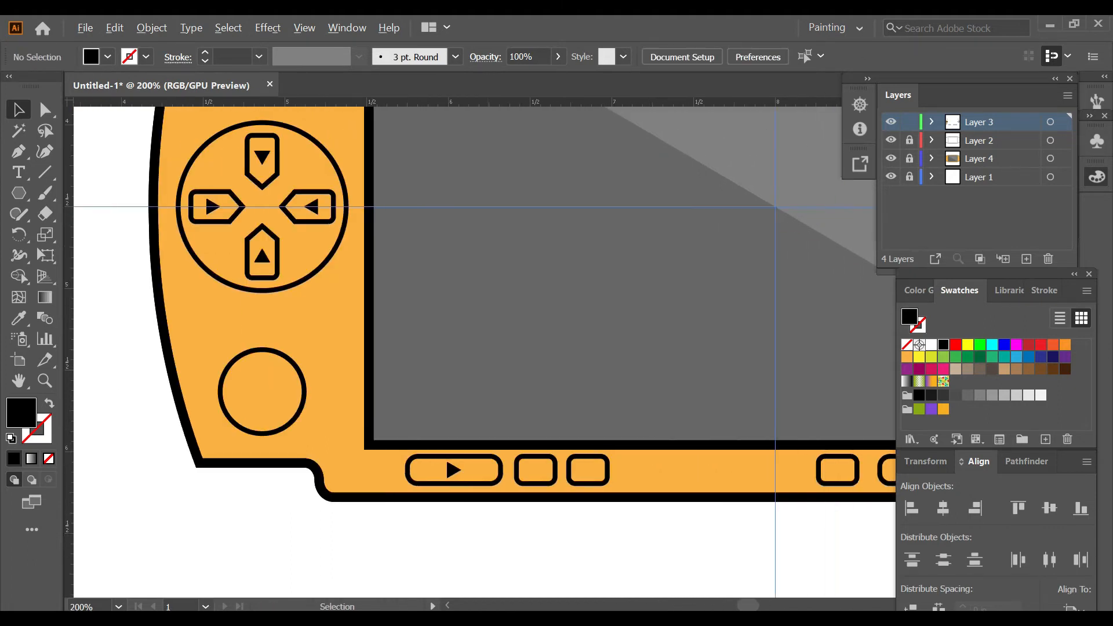
scroll(485, 475, "up", 1)
left_click(435, 466)
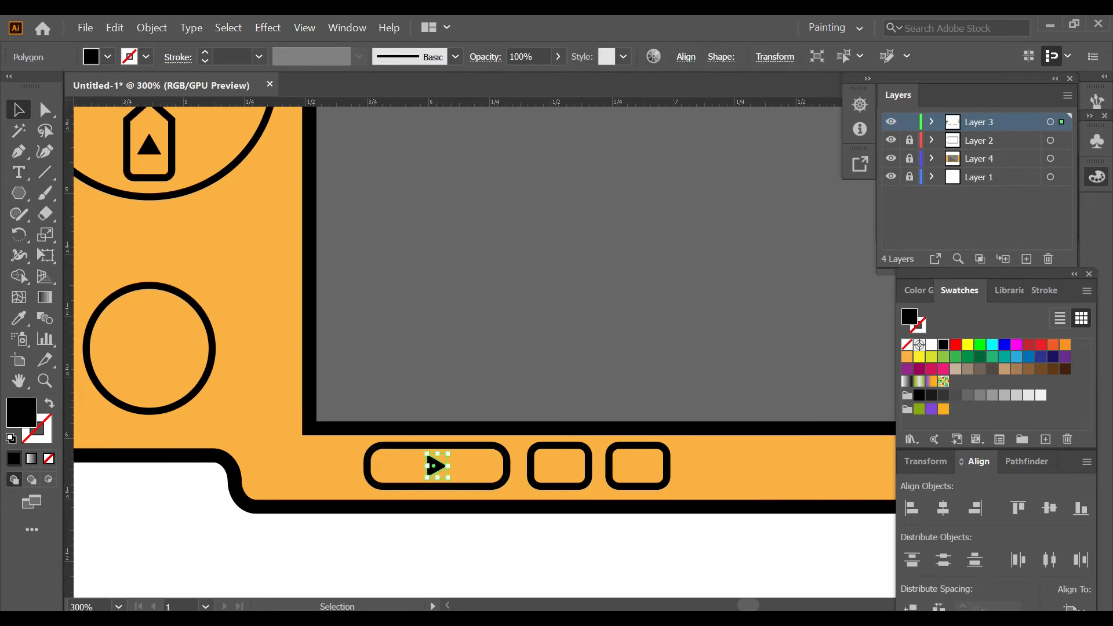
scroll(435, 461, "up", 2)
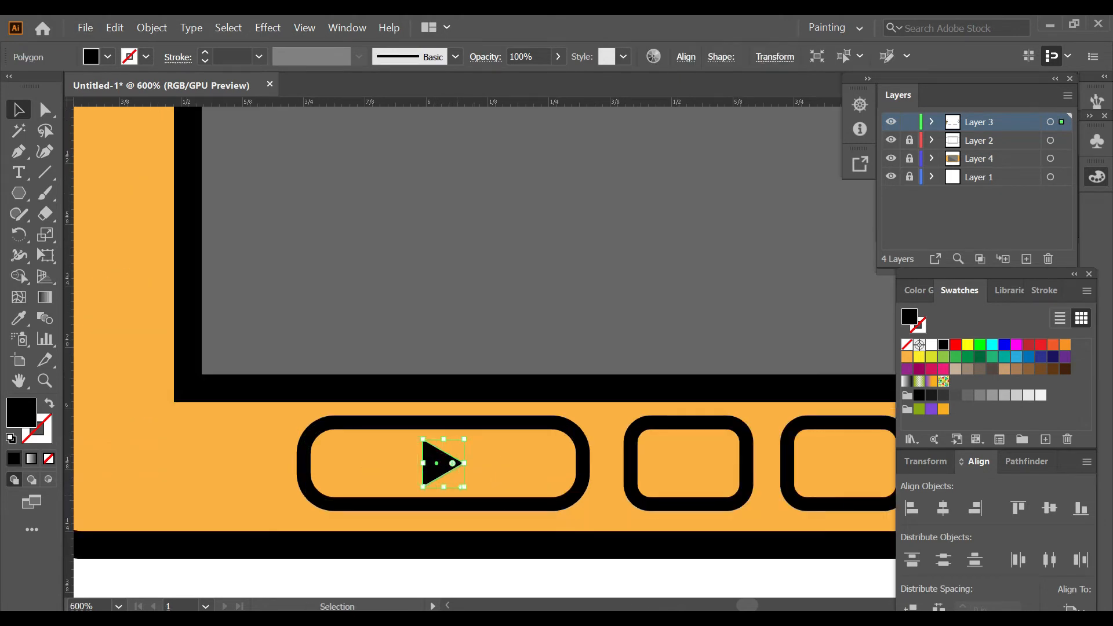
left_click_drag(434, 461, 551, 574)
scroll(552, 574, "down", 4)
key("Down")
key("Down")
key("Down")
key("Down")
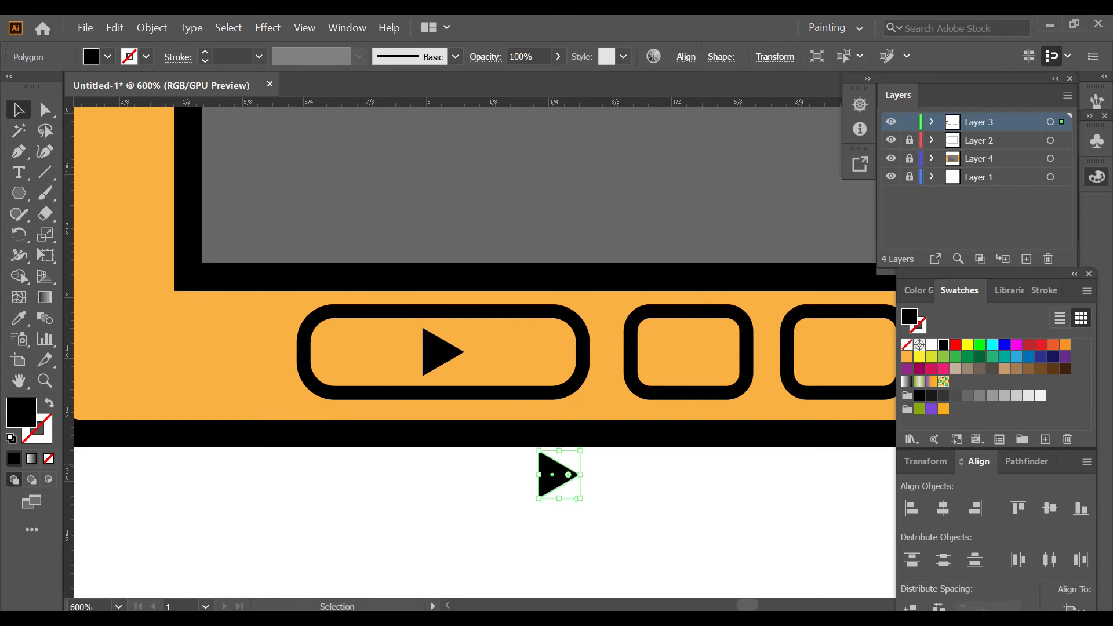
Step: Draw a short vertical black line with the Pen tool at the copied triangle's tip, with no fill
key("ctrl+shift+a")
key("p")
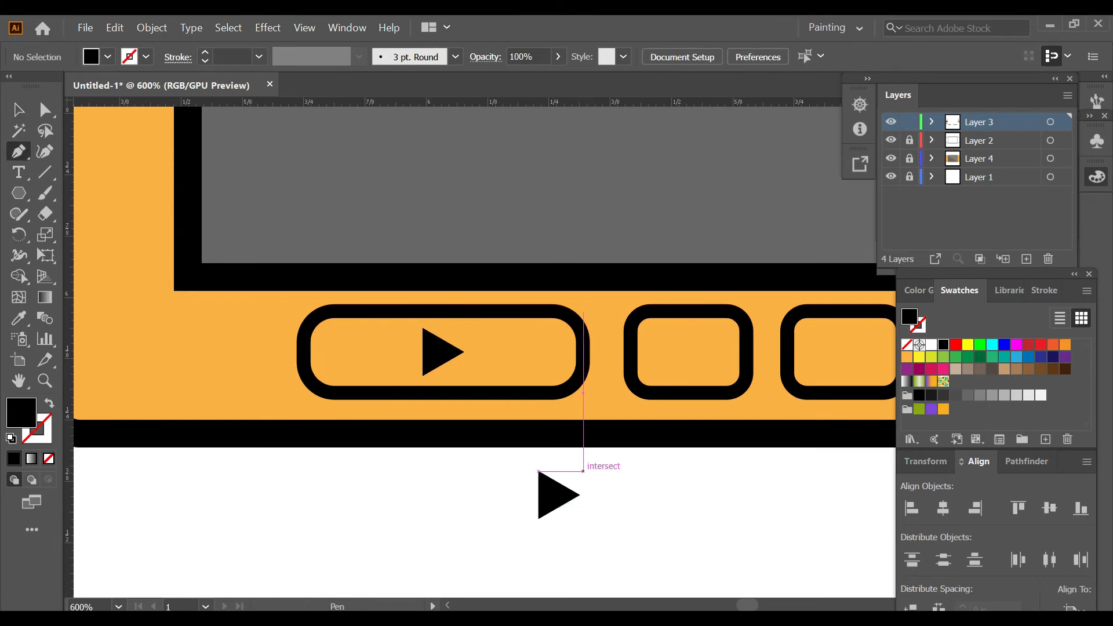
left_click(583, 468)
left_click(583, 509)
key("shift+x")
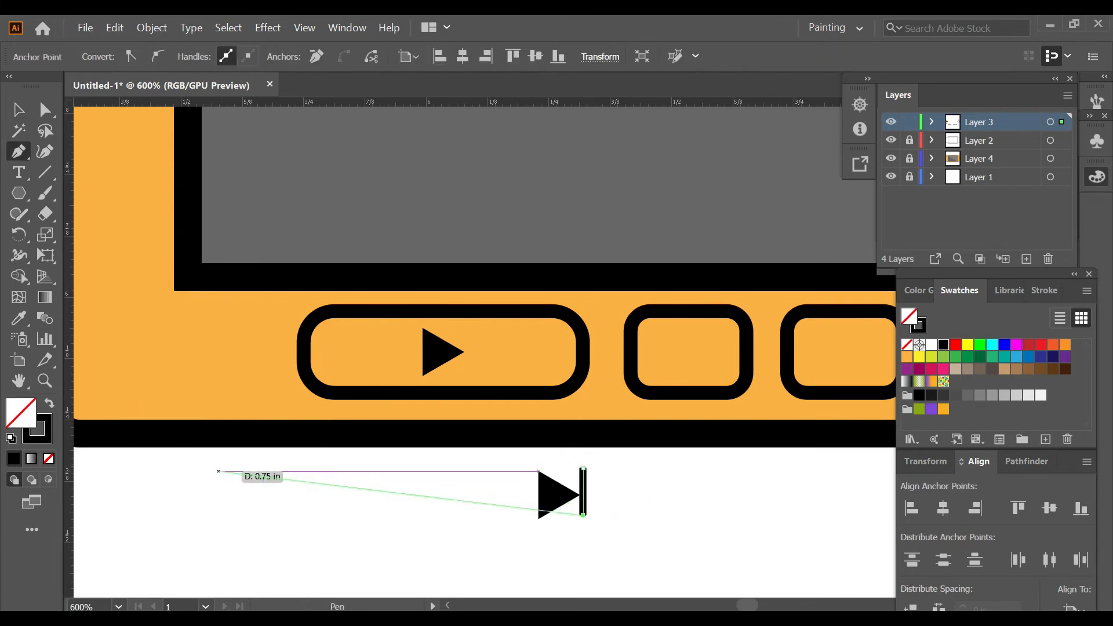
Step: Align the vertical bar and the copied triangle to each other's vertical centres
key("ctrl+shift+a")
key("v")
left_click(583, 492)
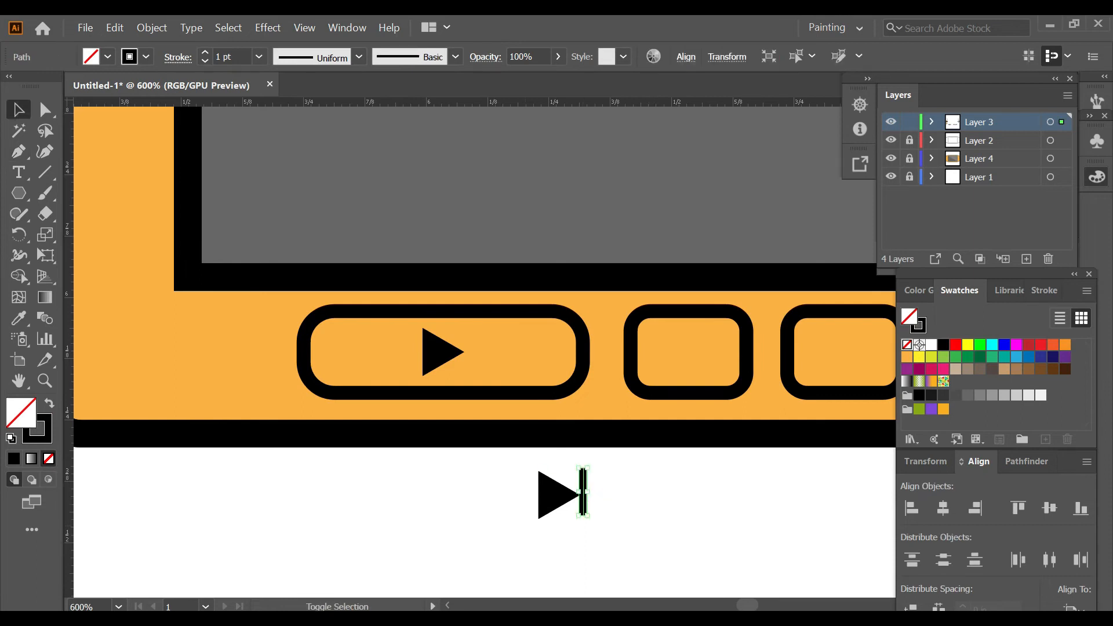
left_click(558, 494, "shift")
left_click(1050, 508)
key("ctrl+shift+a")
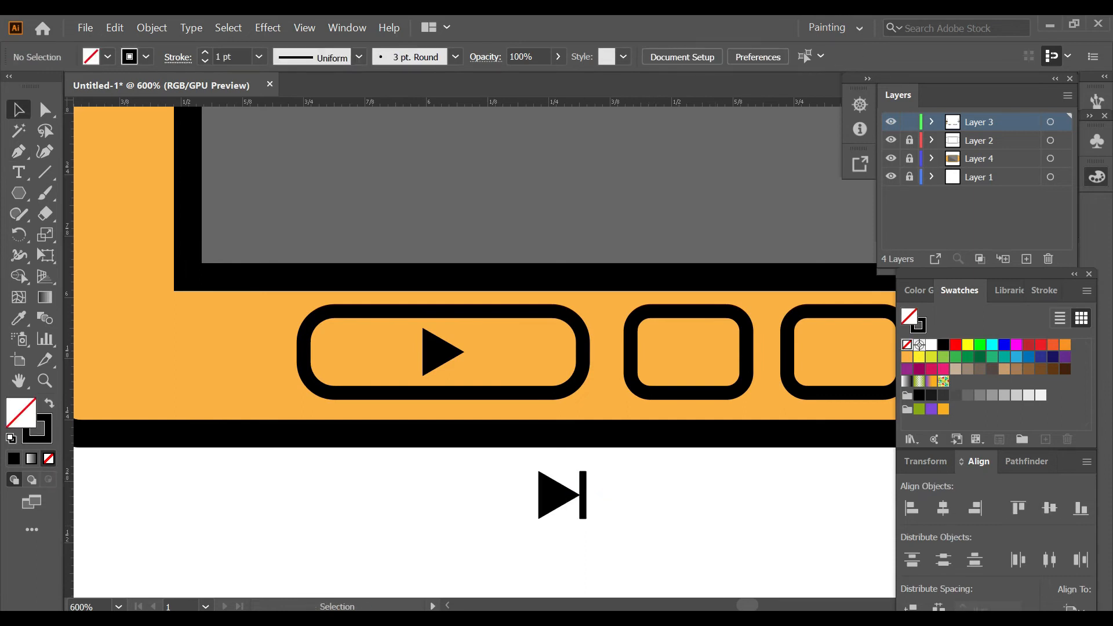
Step: Group the triangle with its bar and move the group into the first small button beside the play button
left_click_drag(506, 465, 655, 536)
key("ctrl+g")
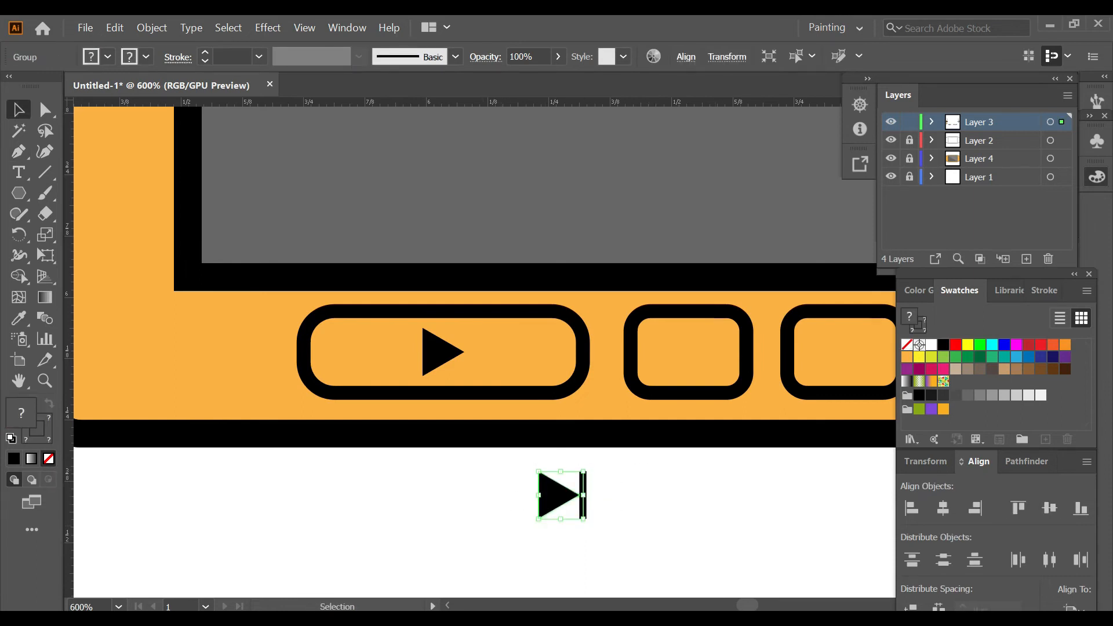
left_click_drag(557, 494, 694, 352)
scroll(694, 352, "right", 4)
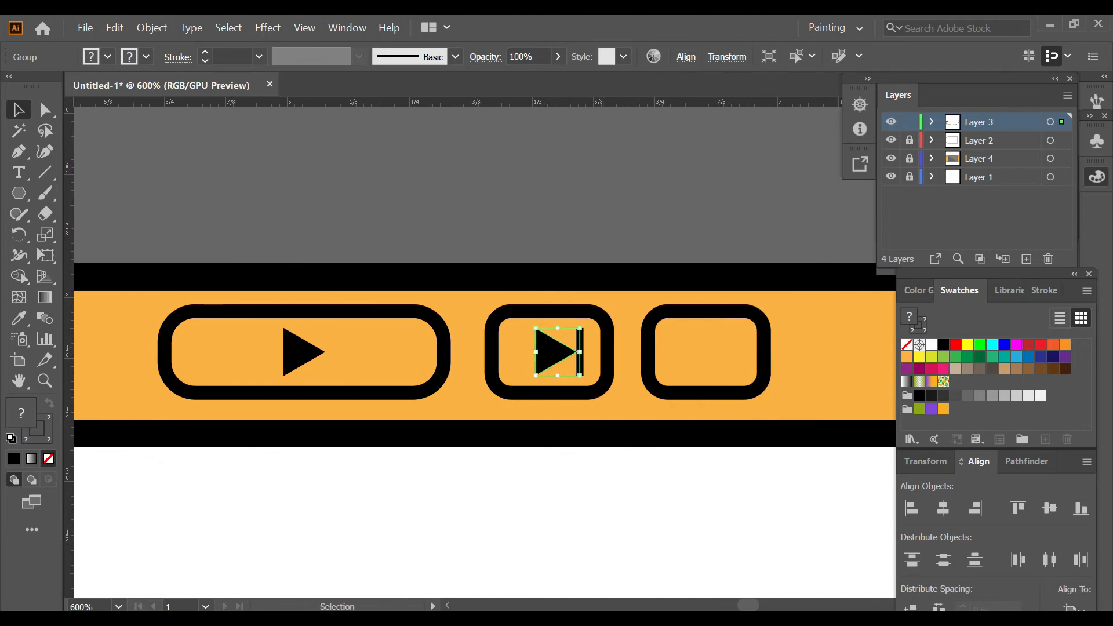
Step: Move the grouped skip symbol into the second small button and nudge it to the button's centre
left_click_drag(580, 352, 737, 352)
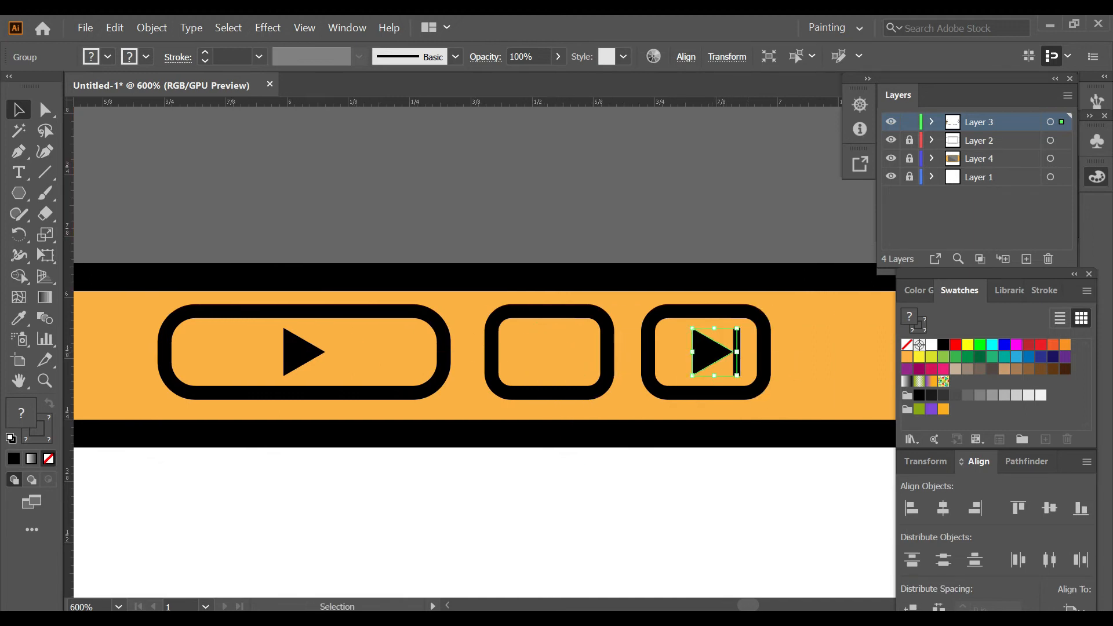
key("Left")
key("Left")
key("Left")
key("Right")
key("Right")
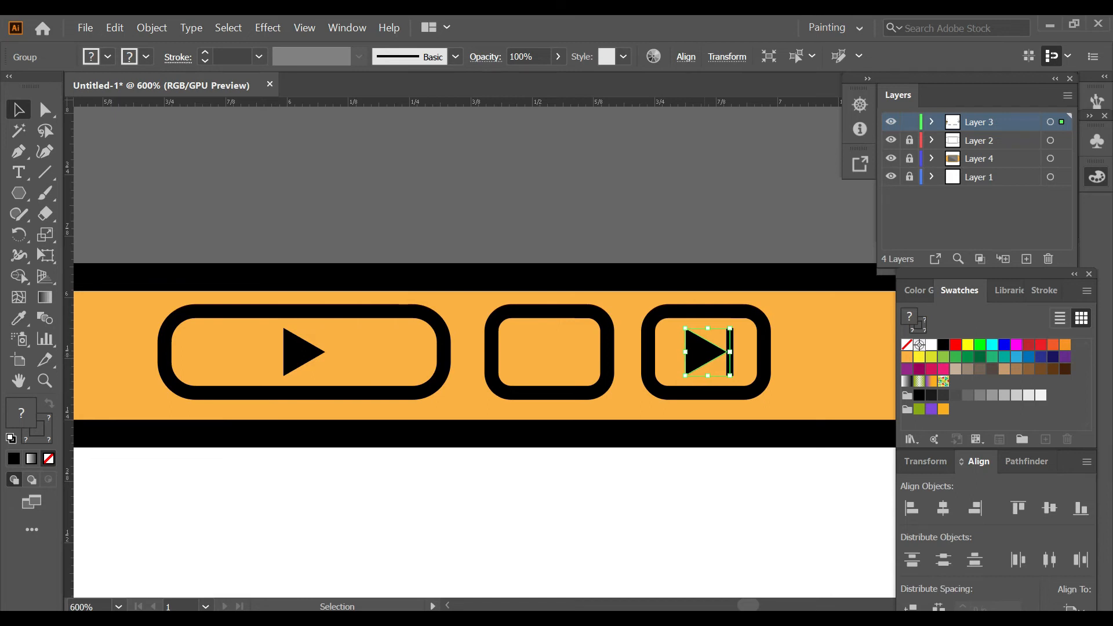
Step: Reflect a copy of the skip symbol across a vertical axis midway between the two small buttons to fill the first one
key("o")
left_click(628, 359, "alt")
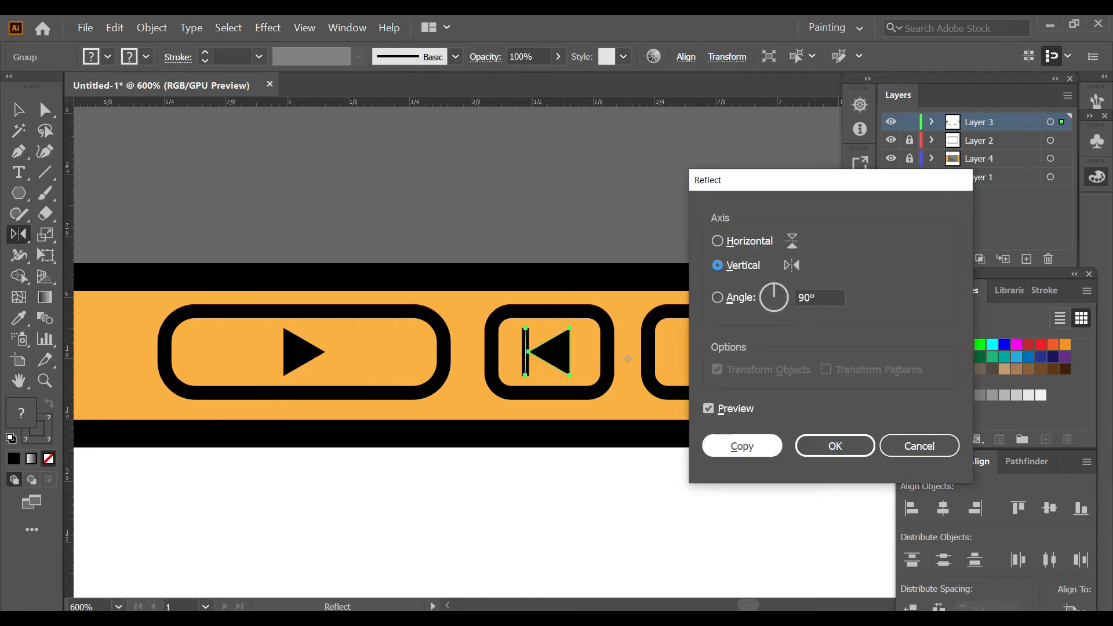
left_click(741, 445)
key("ctrl+shift+a")
Step: Draw a small black-outlined, unfilled rectangle centred in the first small button to the right of the vertical guide
key("ctrl+1")
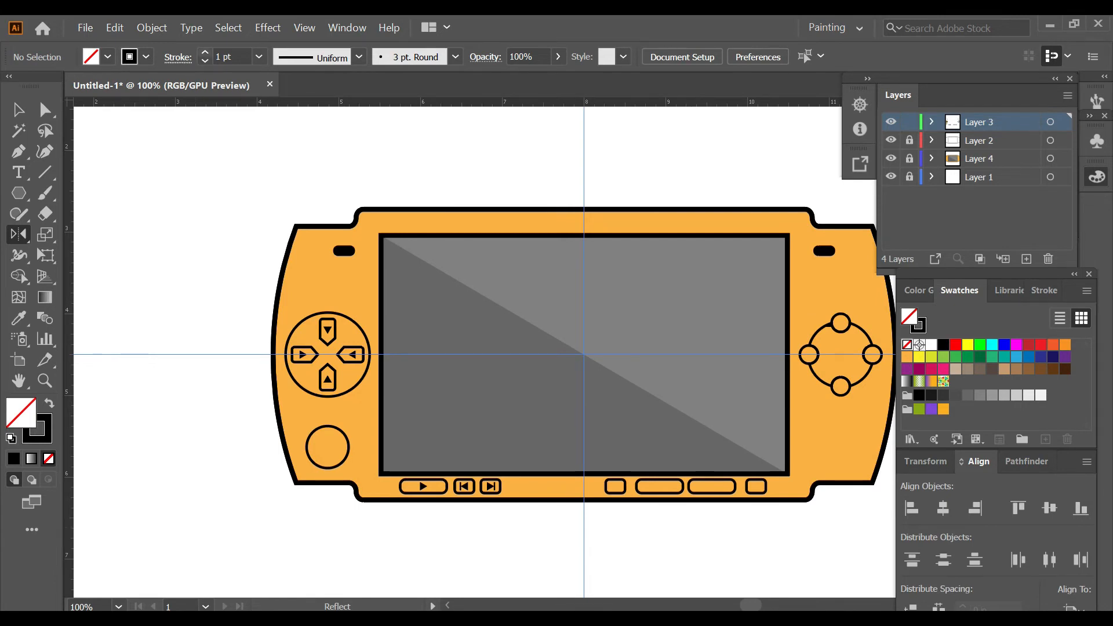
scroll(639, 520, "up", 4)
key("m")
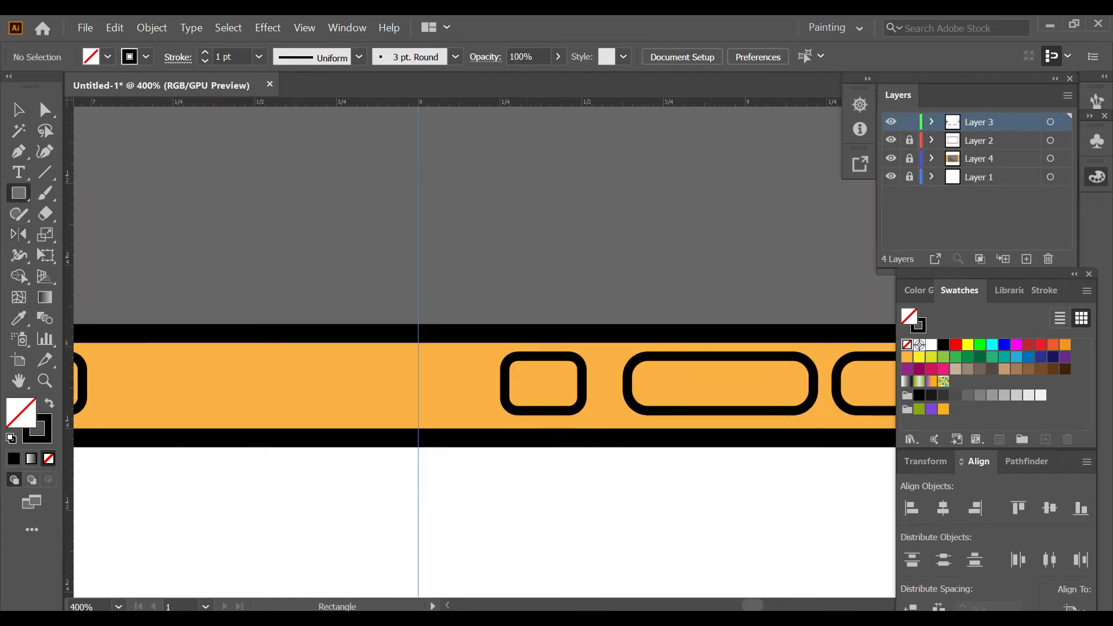
mouse_move(544, 383)
left_mouse_down()
mouse_move(545, 402)
mouse_move(573, 400)
mouse_move(565, 398)
left_mouse_up()
Step: Add the text SELECT at the first long button to the right of the vertical guide
scroll(572, 480, "down", 2)
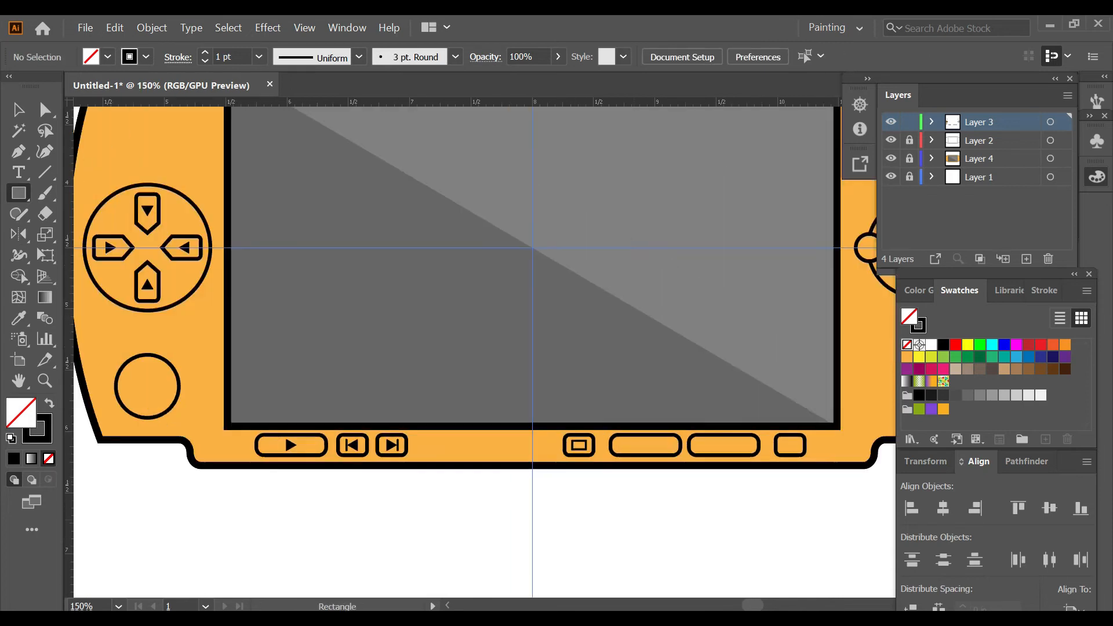
left_click(19, 172)
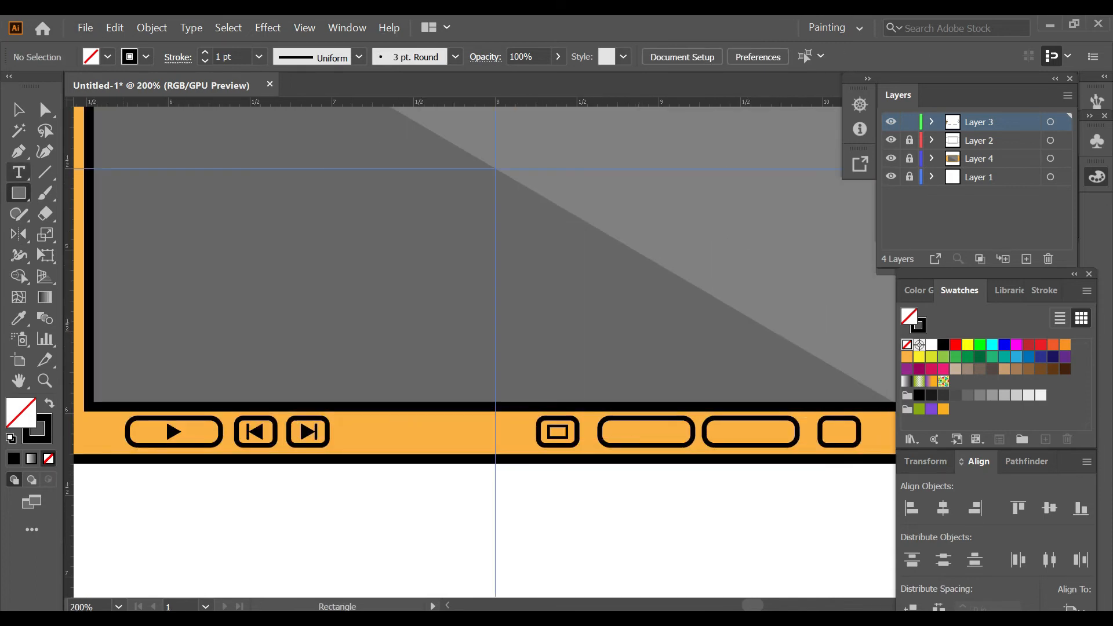
left_click(19, 172)
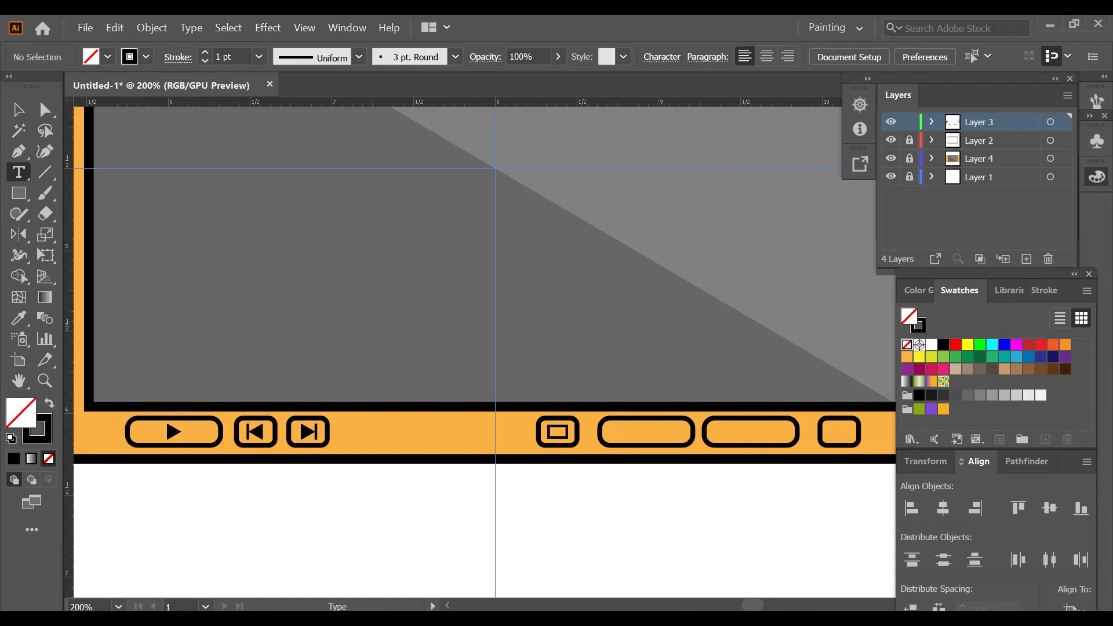
left_click(617, 425)
key("BackSpace")
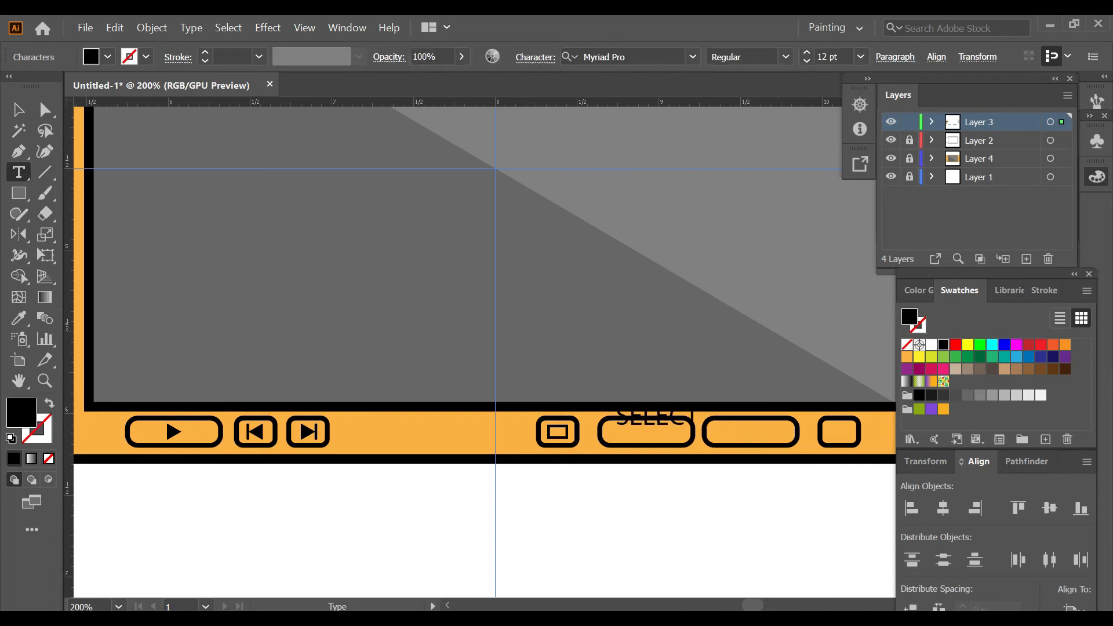
key("Escape")
Step: Convert the SELECT text to outlines and fit it inside its long rounded button
right_click(650, 428)
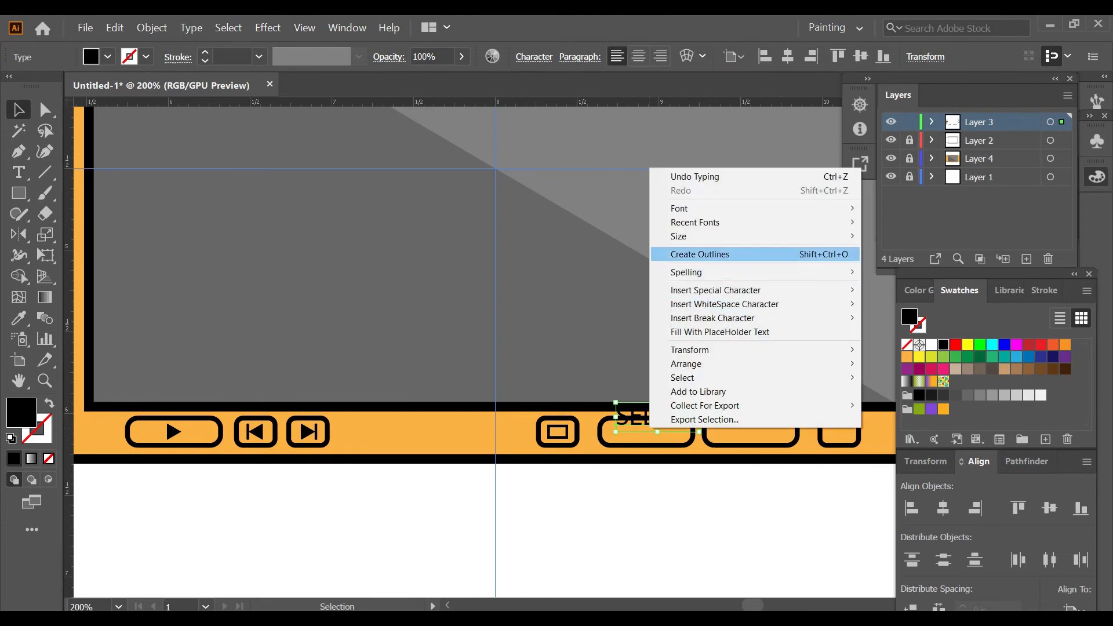
left_click(690, 254)
scroll(661, 423, "up", 4)
left_click_drag(611, 398, 610, 456)
left_click_drag(772, 459, 756, 460)
left_click(734, 533)
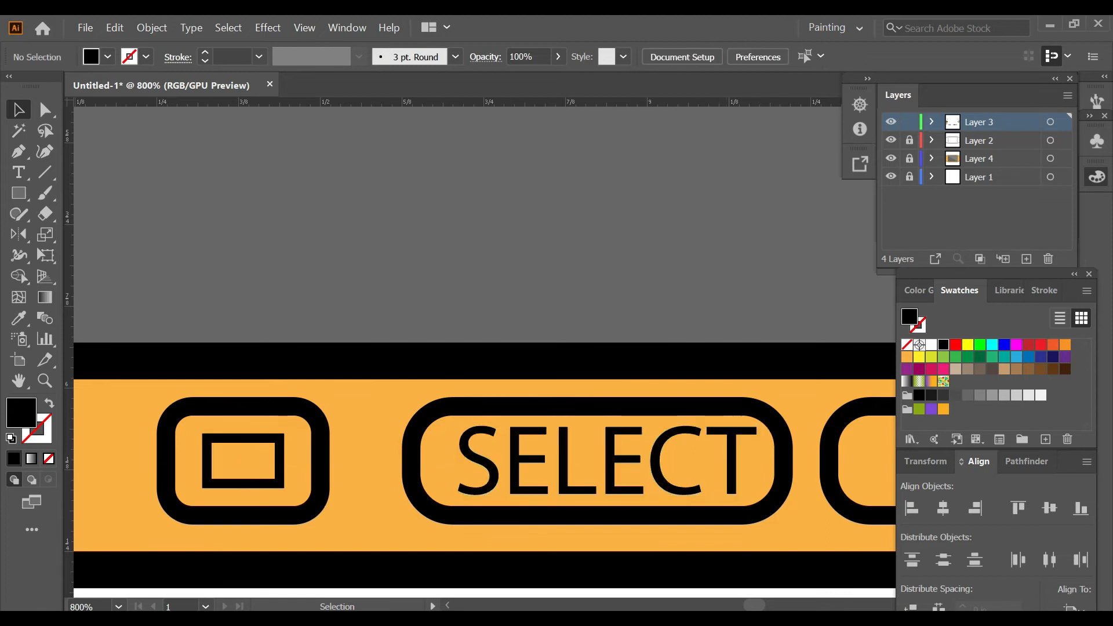
Step: Add the text START at the long rounded button next to the SELECT button
scroll(734, 532, "down", 3)
scroll(734, 532, "right", 2)
key("t")
left_click(665, 509)
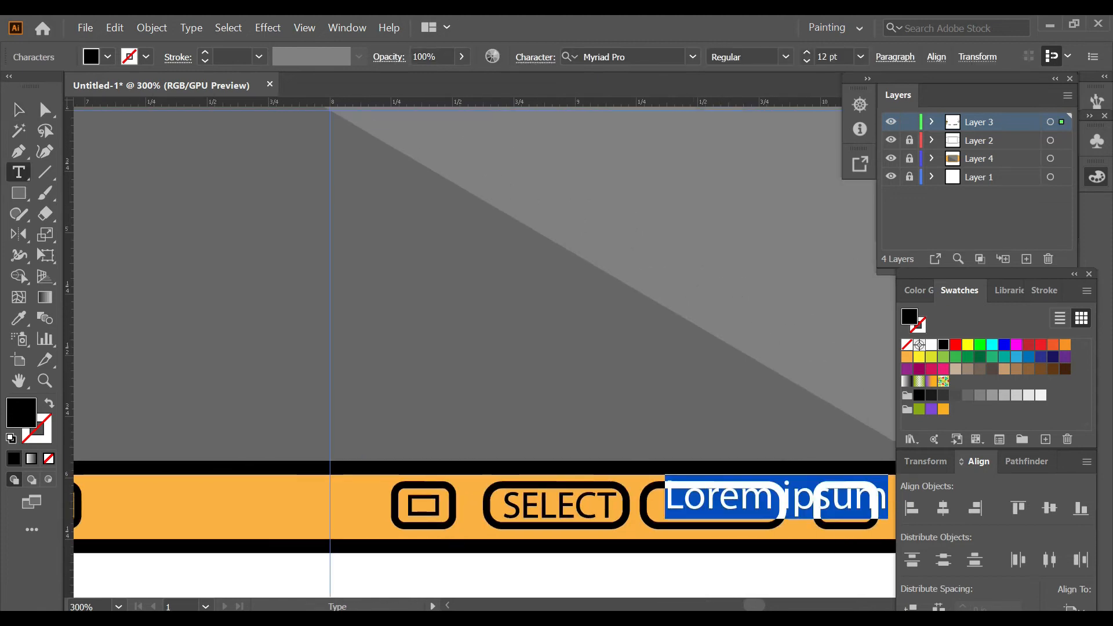
type("START")
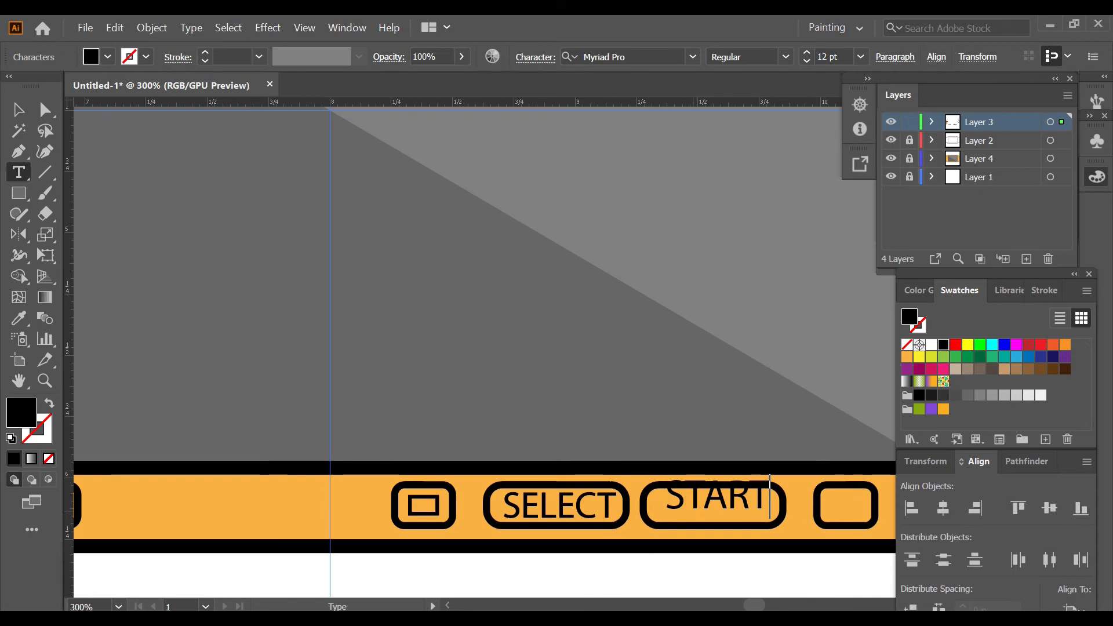
left_click(740, 440, "ctrl")
Step: Convert the START text to outlines and centre it inside its long rounded button
key("v")
left_click(740, 490)
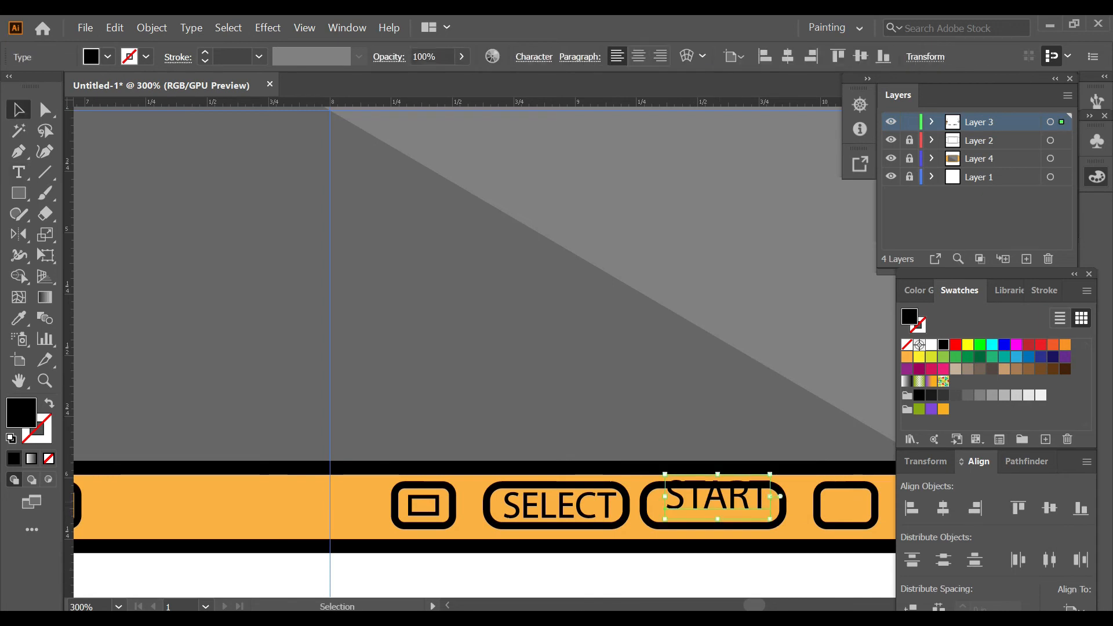
right_click(740, 489)
left_click(791, 315)
scroll(732, 498, "up", 1)
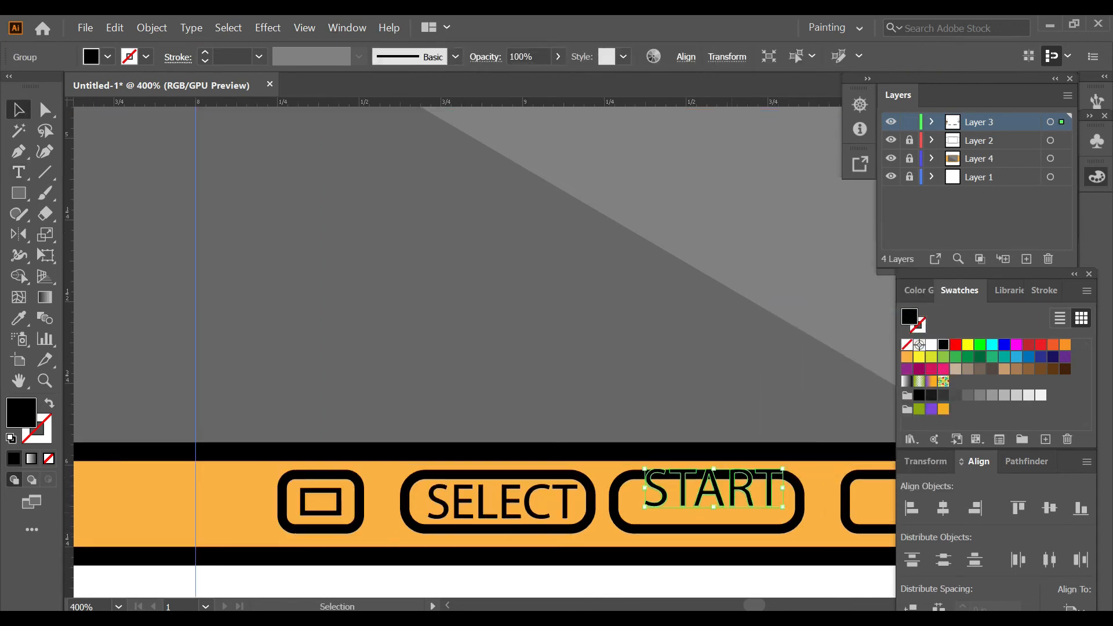
left_click_drag(734, 492, 724, 508)
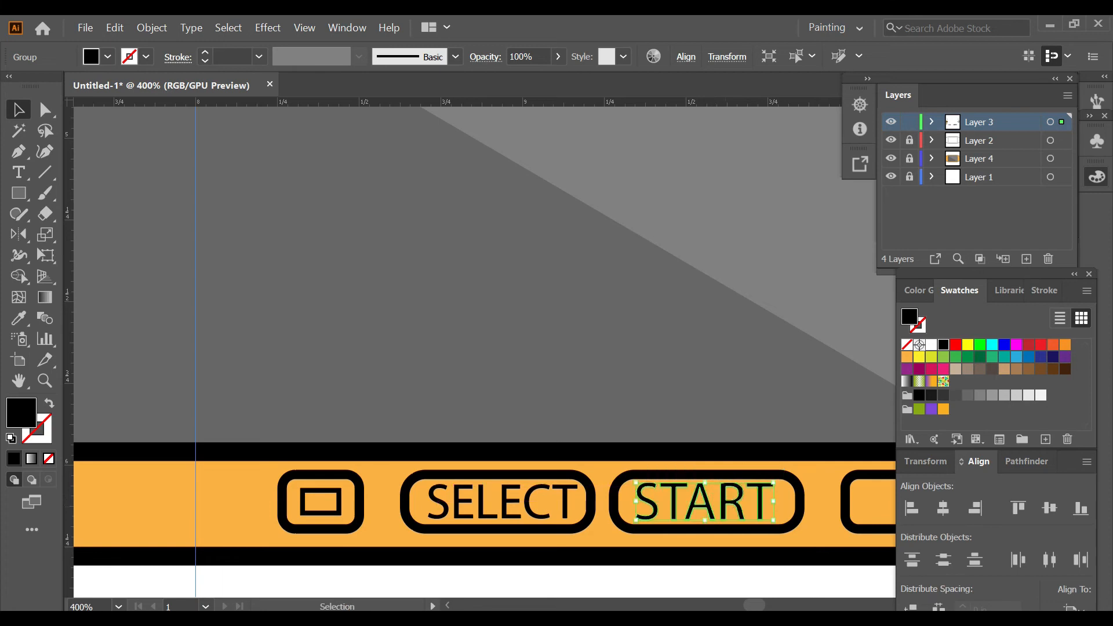
left_click(766, 574)
left_click(765, 497)
key("Right")
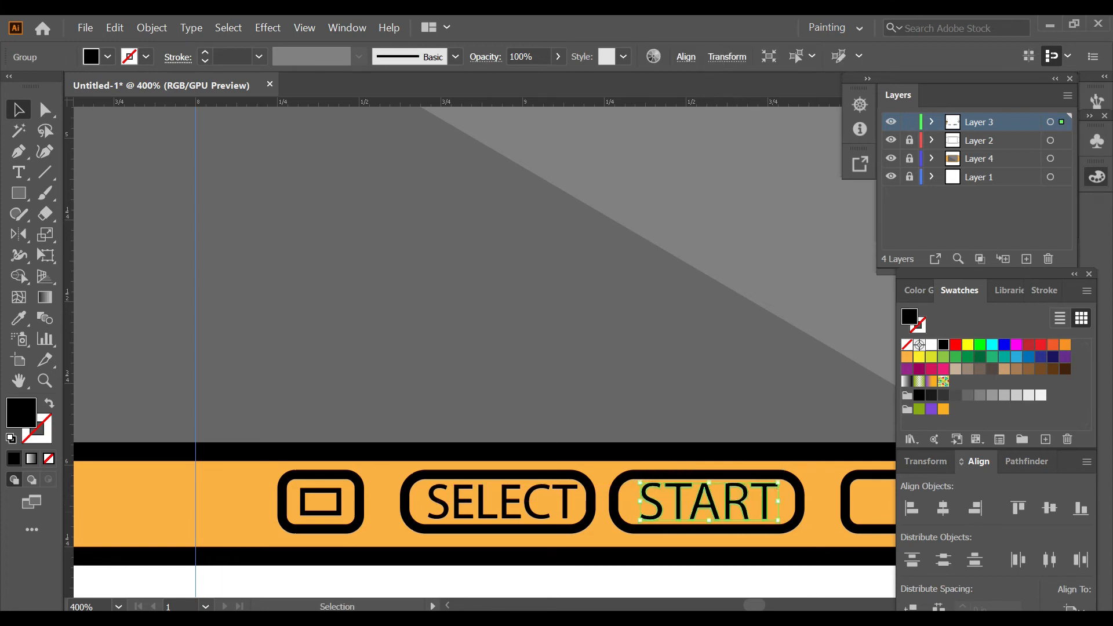
left_click(774, 576)
Step: Draw a small black-outlined circle with no fill, centred inside the rightmost round action button
scroll(775, 576, "down", 5)
scroll(775, 576, "right", 4)
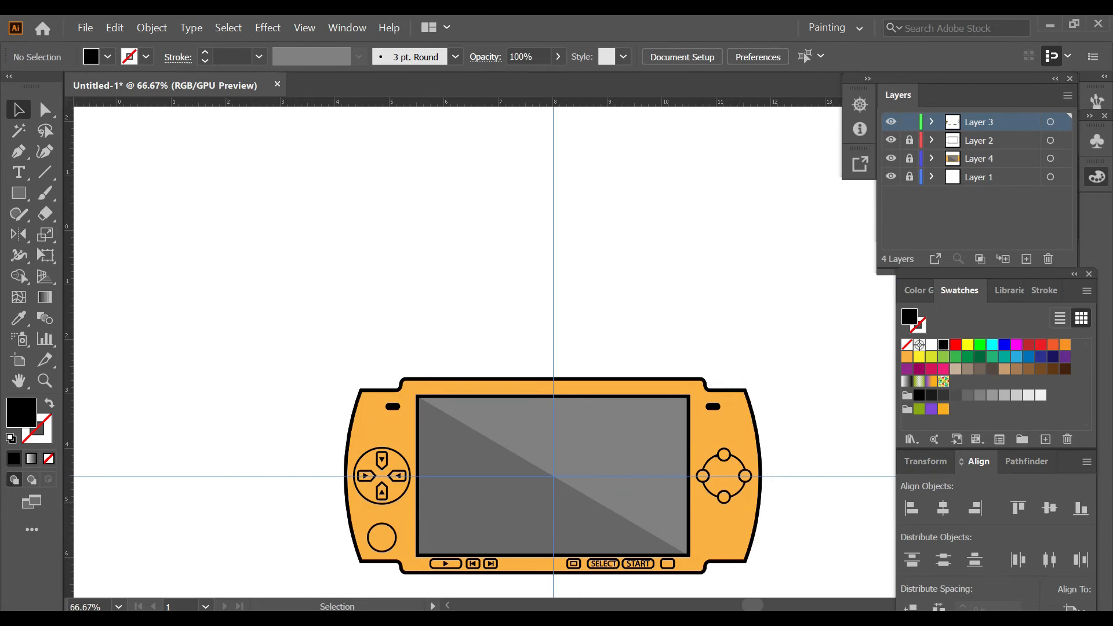
scroll(741, 501, "up", 3)
key("shift+x")
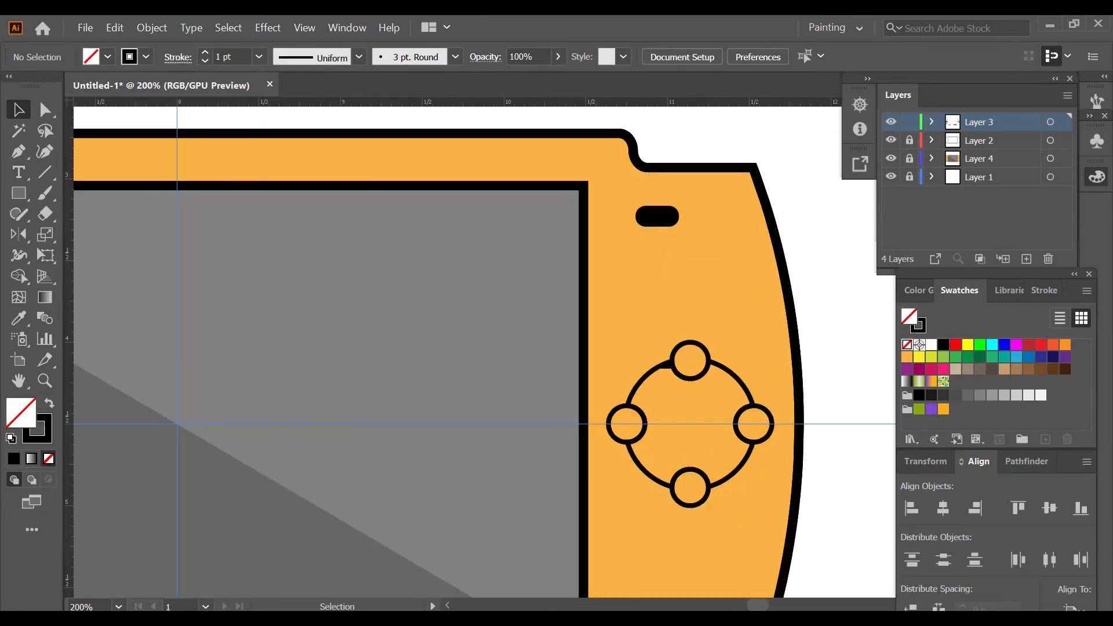
key("l")
scroll(756, 426, "up", 2)
left_click_drag(751, 424, 768, 440)
key("ctrl+shift+a")
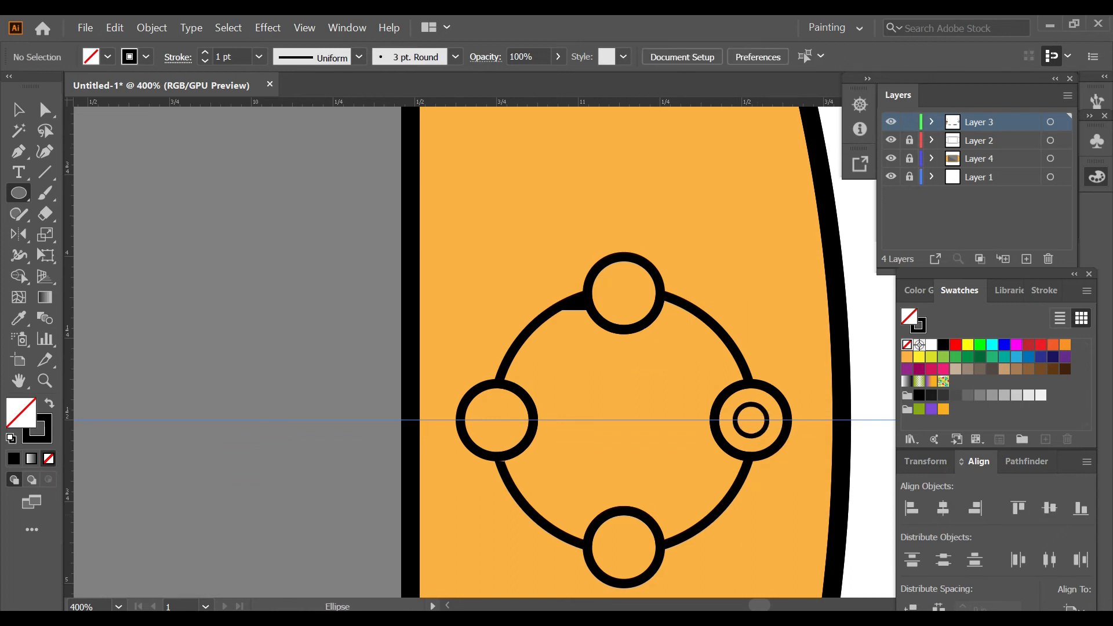
Step: Lock Layer 3, then make Layer 4 active and unlock it
scroll(480, 352, "down", 1)
key("v")
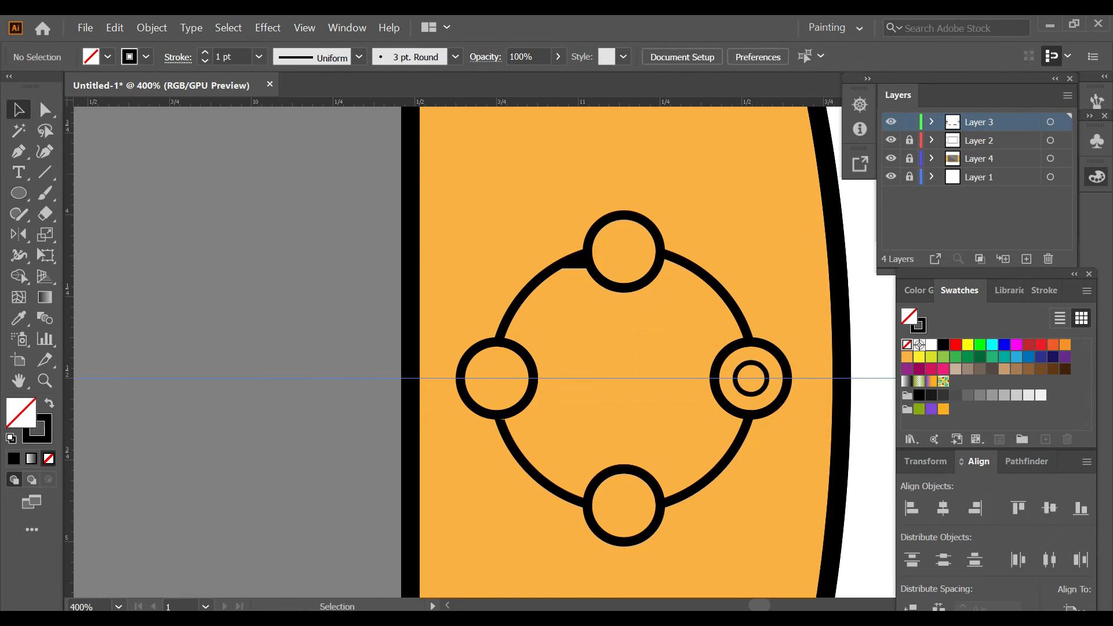
left_click(909, 122)
left_click(979, 158)
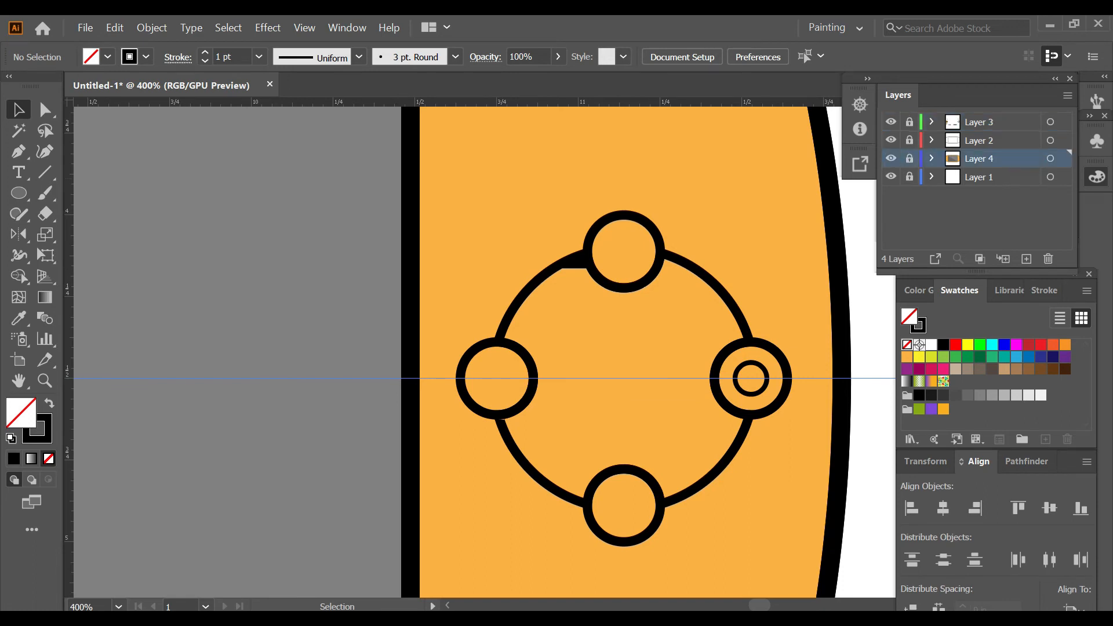
left_click(910, 159)
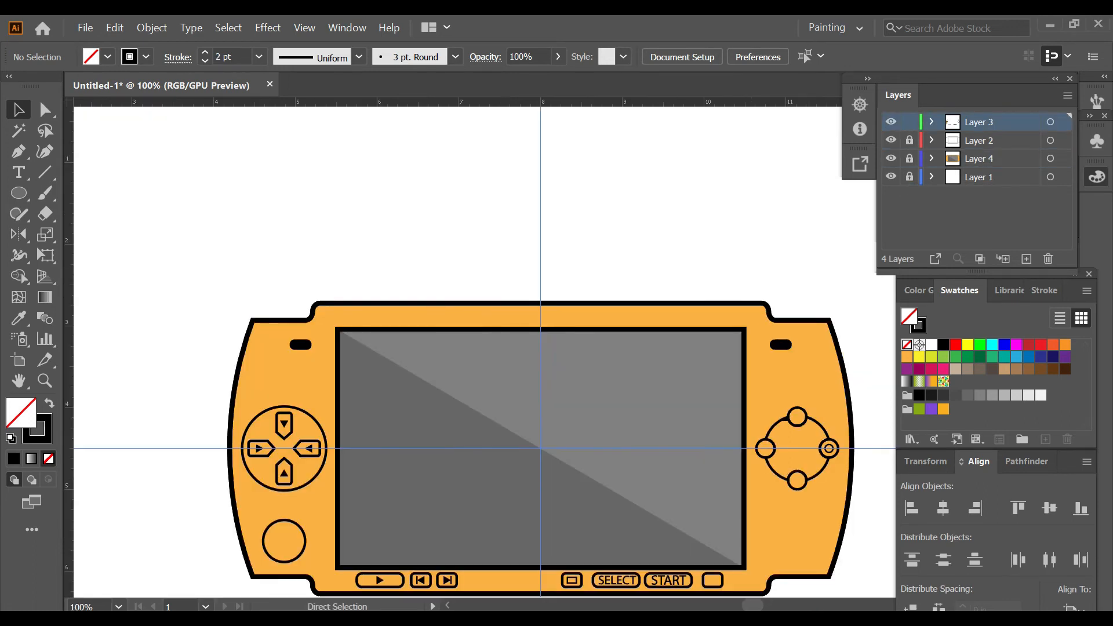
key("ctrl+minus")
scroll(733, 457, "up", 4)
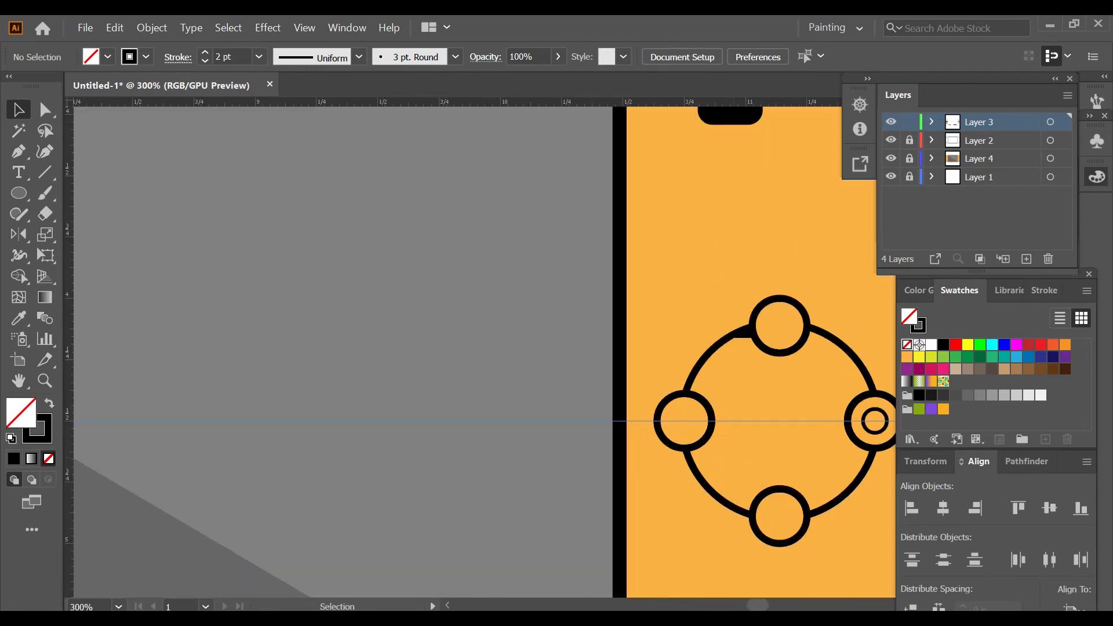
Step: Draw a plus sign from two crossing 2 pt black lines on the orange body above the round action buttons
key("p")
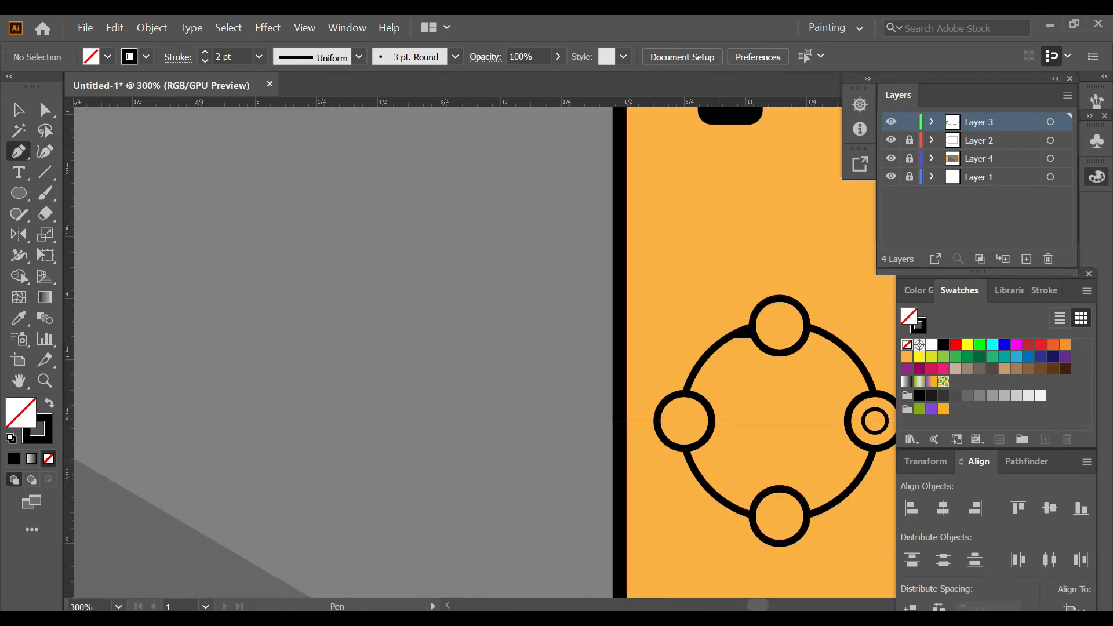
left_click(660, 251)
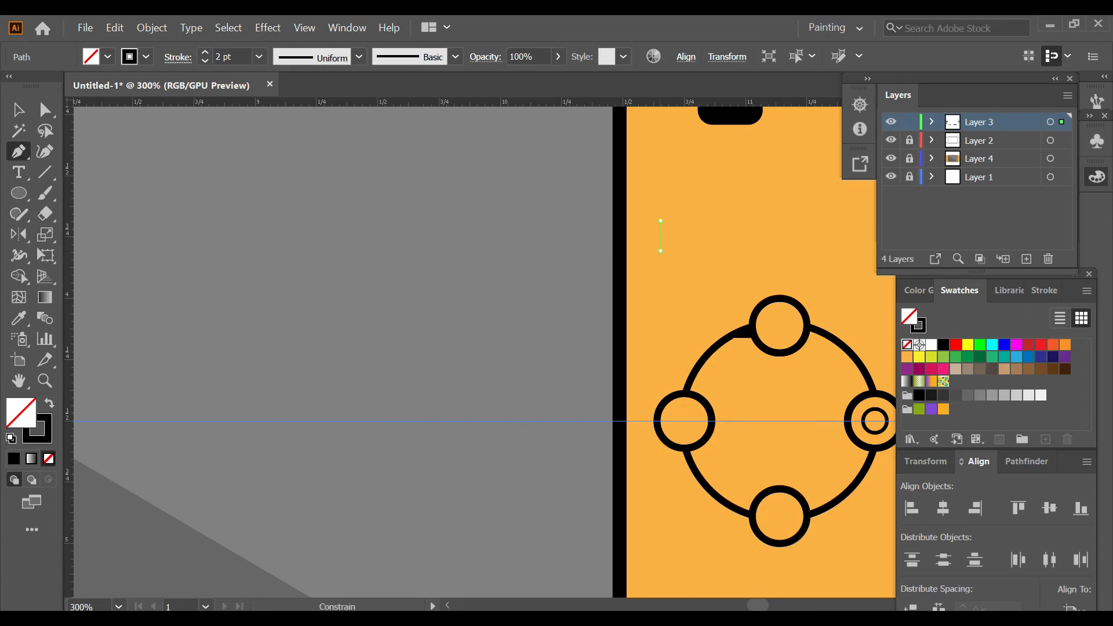
left_click(661, 220)
key("Escape")
left_click(646, 233)
left_click(674, 234)
key("Escape")
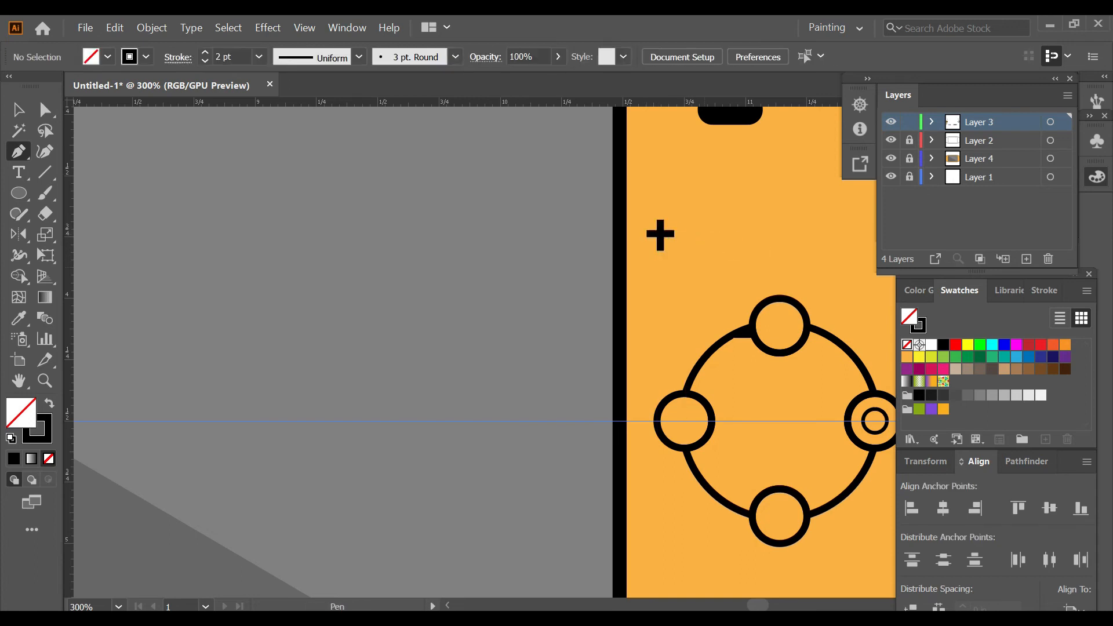
Step: Shorten the plus sign's vertical line to 0.11 in at its lower end
key("v")
scroll(660, 235, "up", 5)
left_click(653, 261)
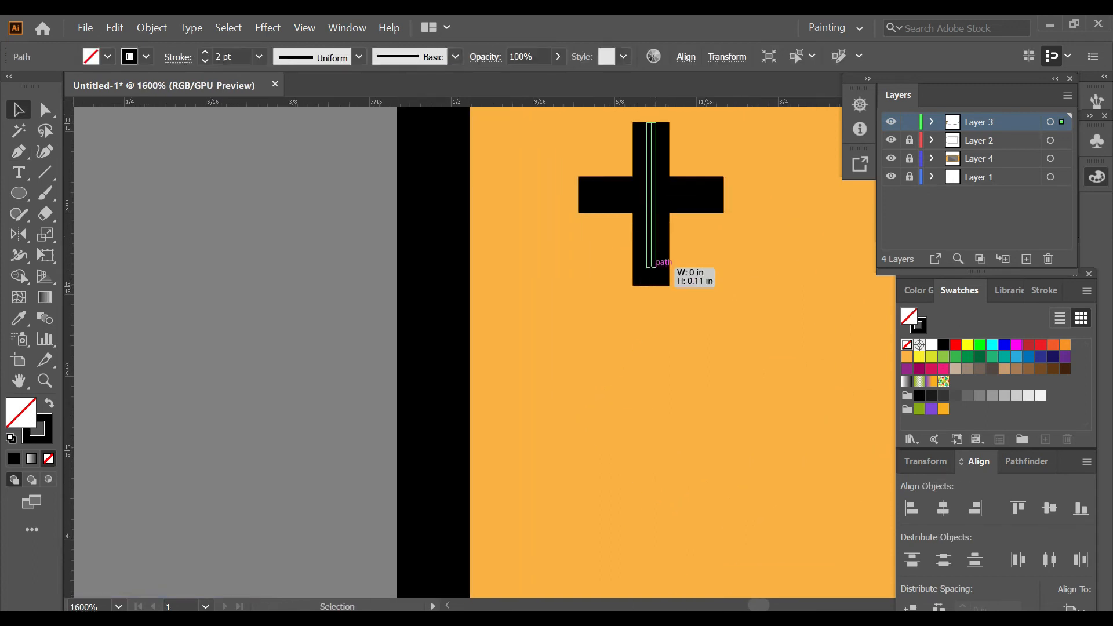
left_click_drag(651, 267, 651, 267)
left_click(615, 247)
Step: Move the plus sign to the centre of the leftmost round action button and set its stroke to 1 pt
scroll(639, 204, "down", 4)
left_click_drag(614, 174, 672, 452)
left_click(205, 61)
key("ctrl+shift+a")
scroll(730, 480, "down", 1)
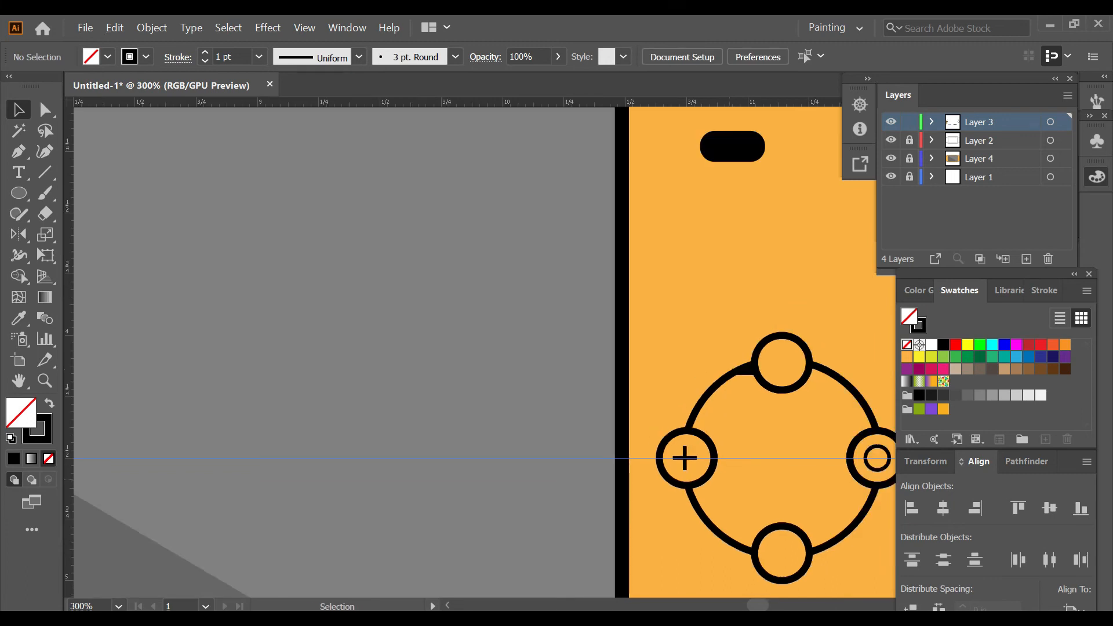
Step: Draw a small square with a black 1 pt outline and no fill, centred inside the lowest round action button
scroll(729, 480, "right", 4)
key("m")
mouse_move(671, 554)
left_mouse_down()
mouse_move(678, 543)
mouse_move(696, 565)
mouse_move(681, 564)
left_mouse_up()
key("ctrl+shift+a")
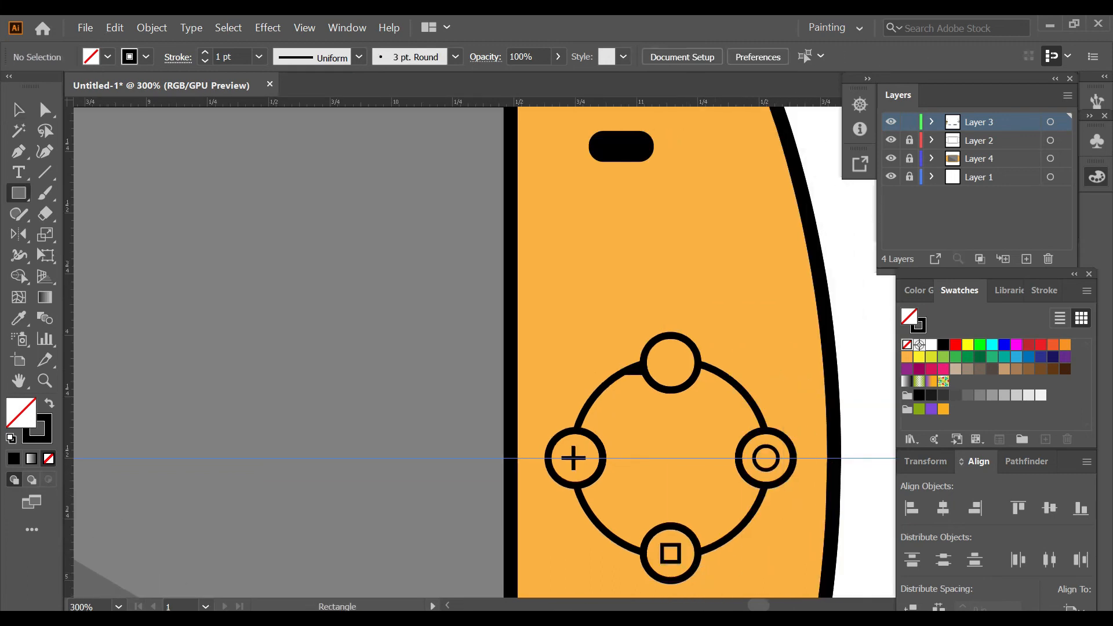
Step: Draw a small triangle with a black 1 pt outline and no fill inside the uppermost round action button, using the Polygon tool
left_click_drag(19, 193, 109, 257)
left_click(671, 363)
key("Return")
left_click_drag(534, 380, 690, 364)
key("v")
scroll(677, 376, "up", 2)
left_click(755, 327)
scroll(756, 348, "down", 6)
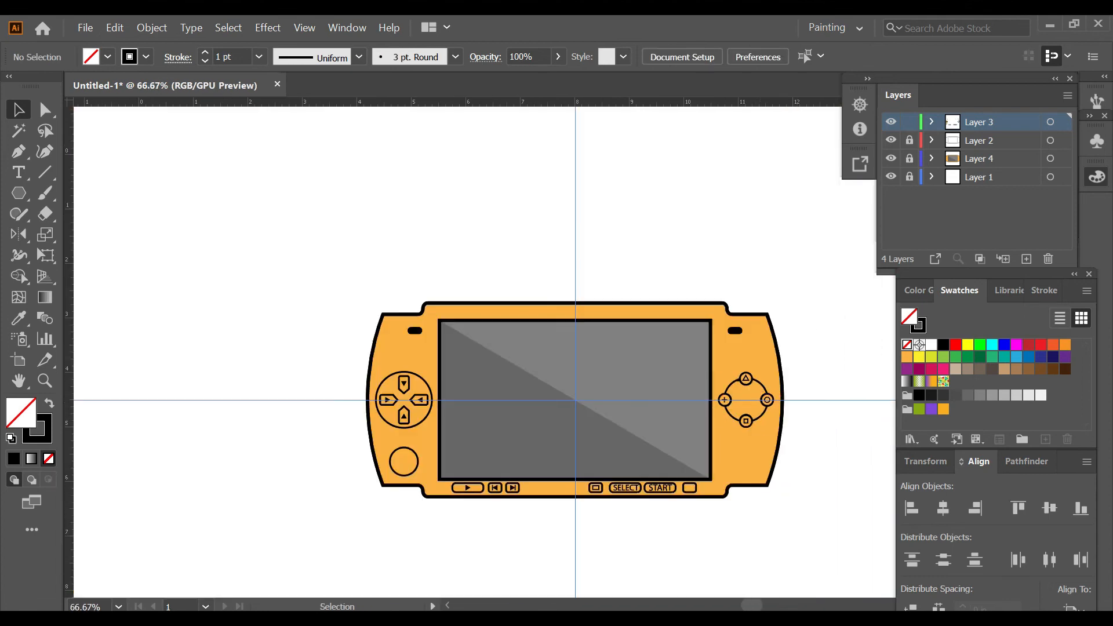
scroll(740, 500, "down", 1)
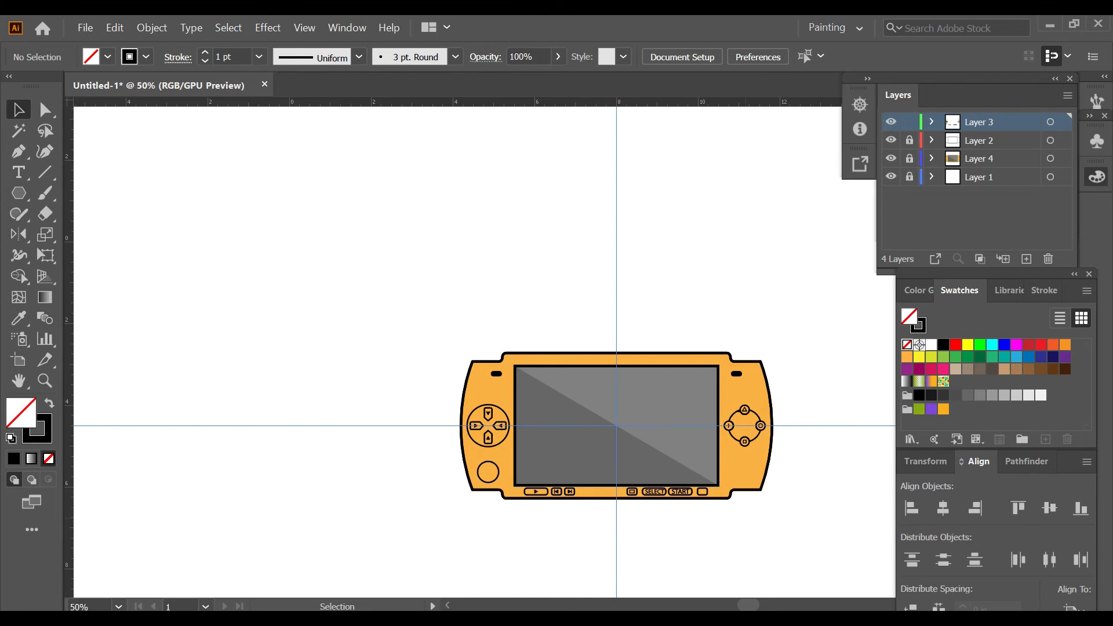
scroll(571, 453, "up", 1)
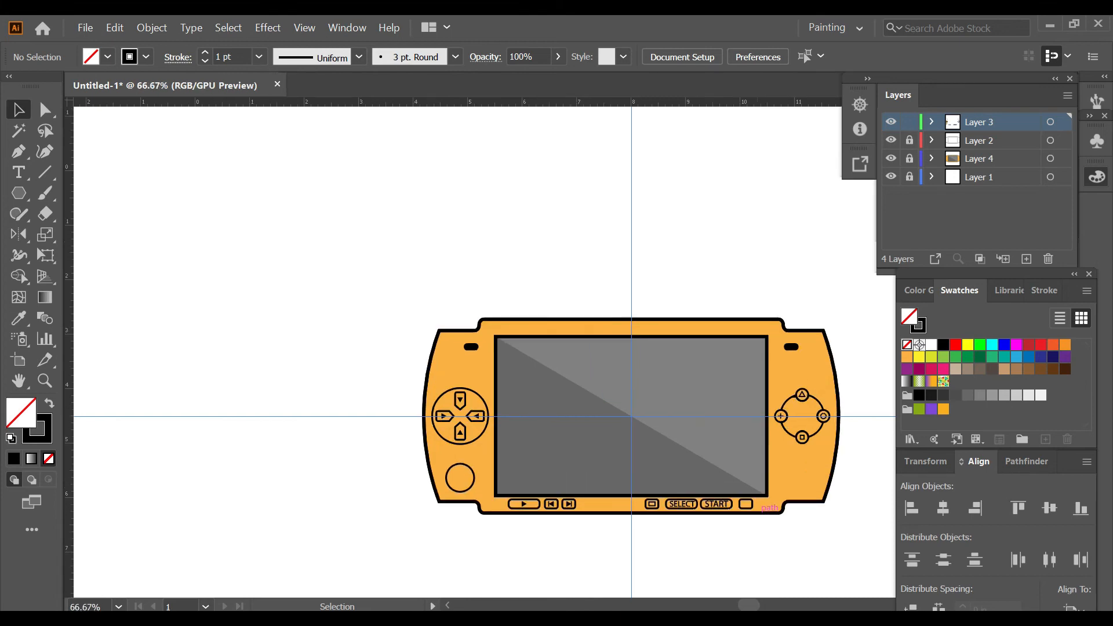
scroll(757, 508, "down", 1)
scroll(825, 480, "up", 2)
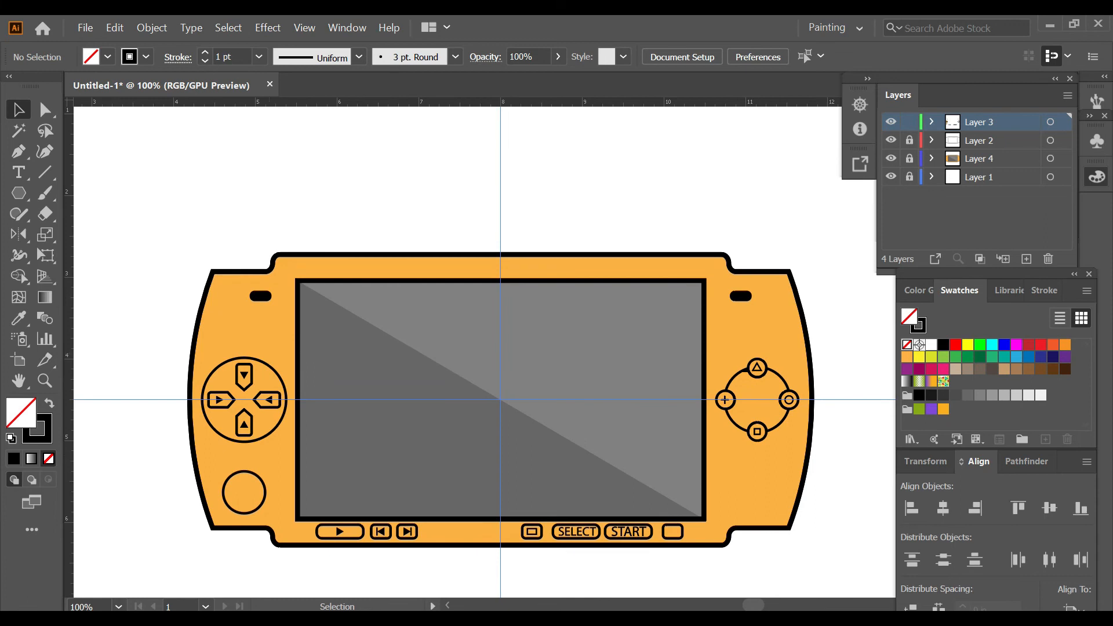
Step: Draw a small black-filled circle without stroke above the direction pad and duplicate it into an evenly spaced row of nine
key("shift+x")
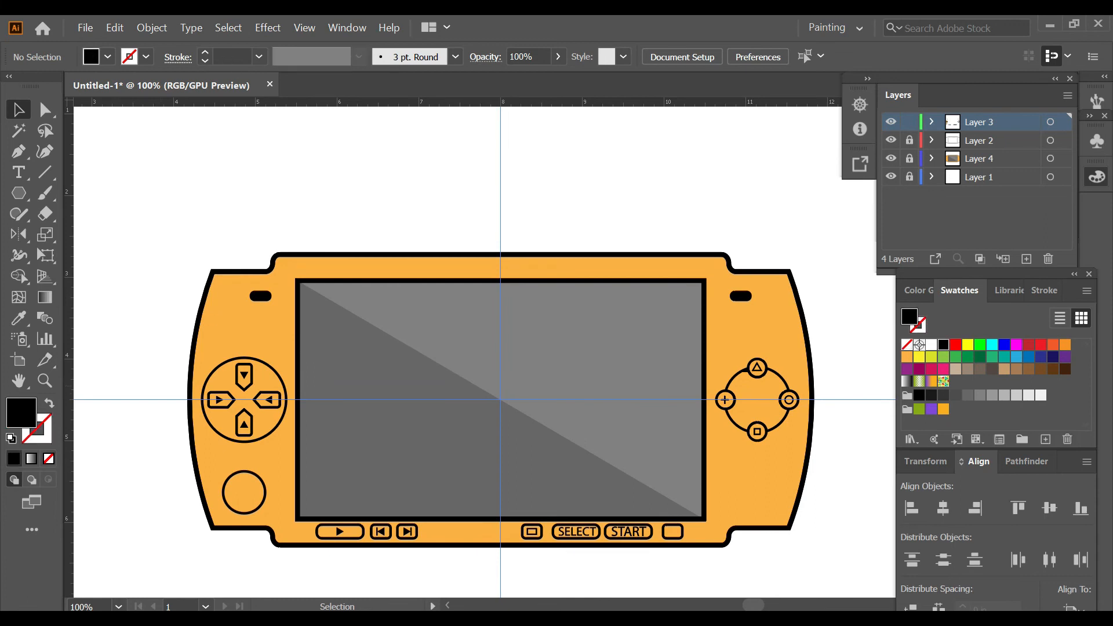
key("l")
scroll(194, 378, "up", 1)
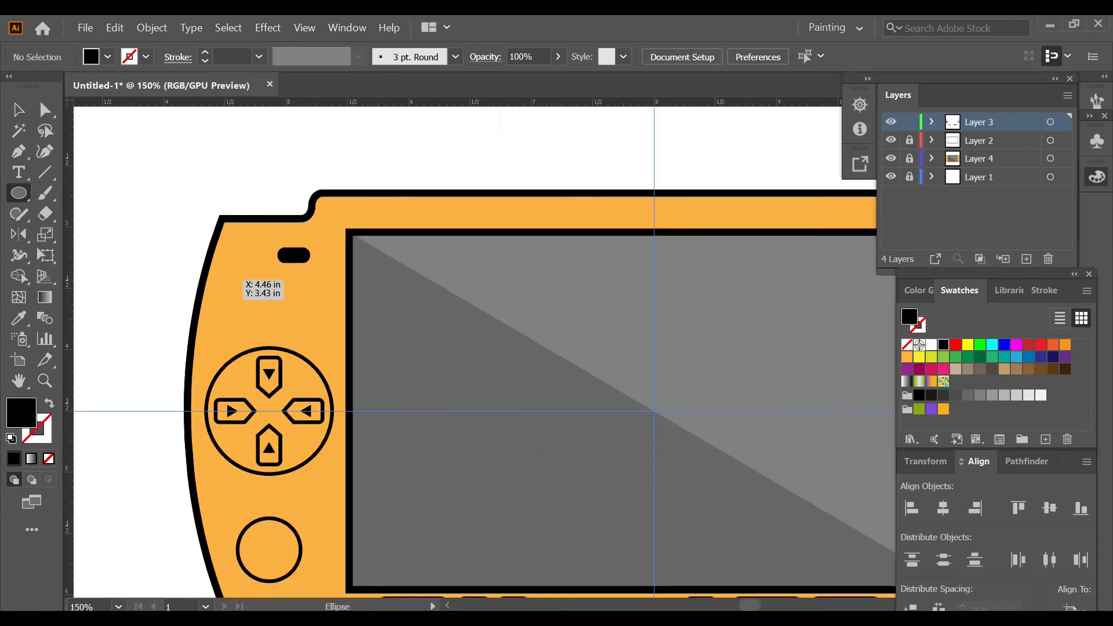
scroll(231, 295, "up", 3)
mouse_move(225, 288)
left_mouse_down()
mouse_move(241, 306)
mouse_move(272, 305)
left_mouse_up()
key("v")
key("ctrl+d")
key("ctrl+d")
key("ctrl+d")
key("ctrl+d")
key("ctrl+d")
key("ctrl+d")
key("ctrl+d")
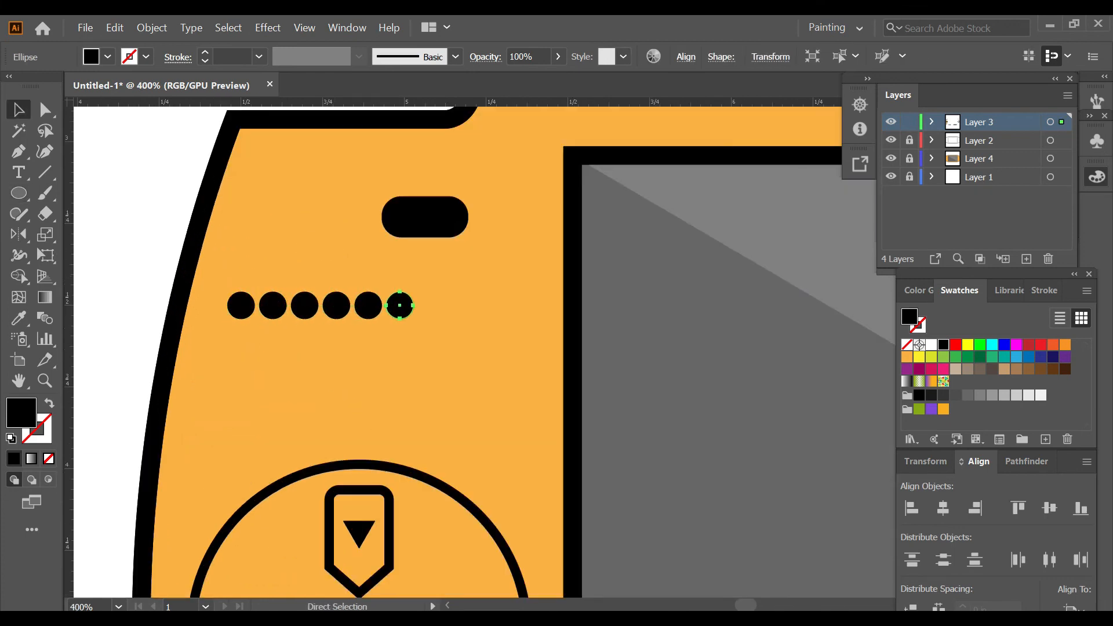
Step: Select all nine small black circles and group them as one row
left_click(241, 306)
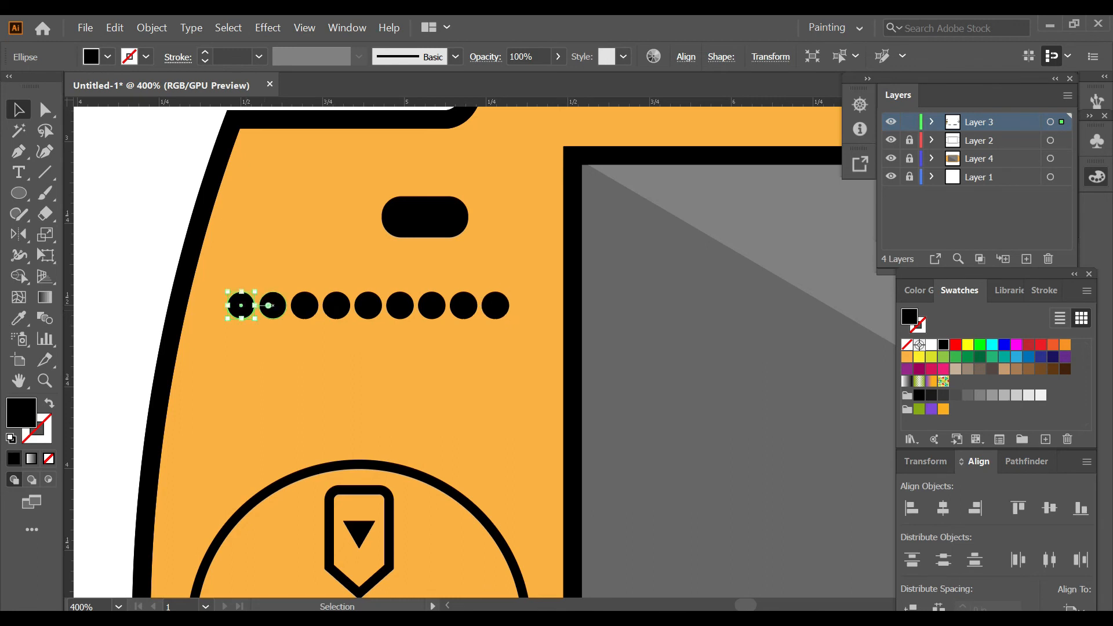
left_click(272, 305, "shift")
left_click(305, 306, "shift")
left_click(336, 306, "shift")
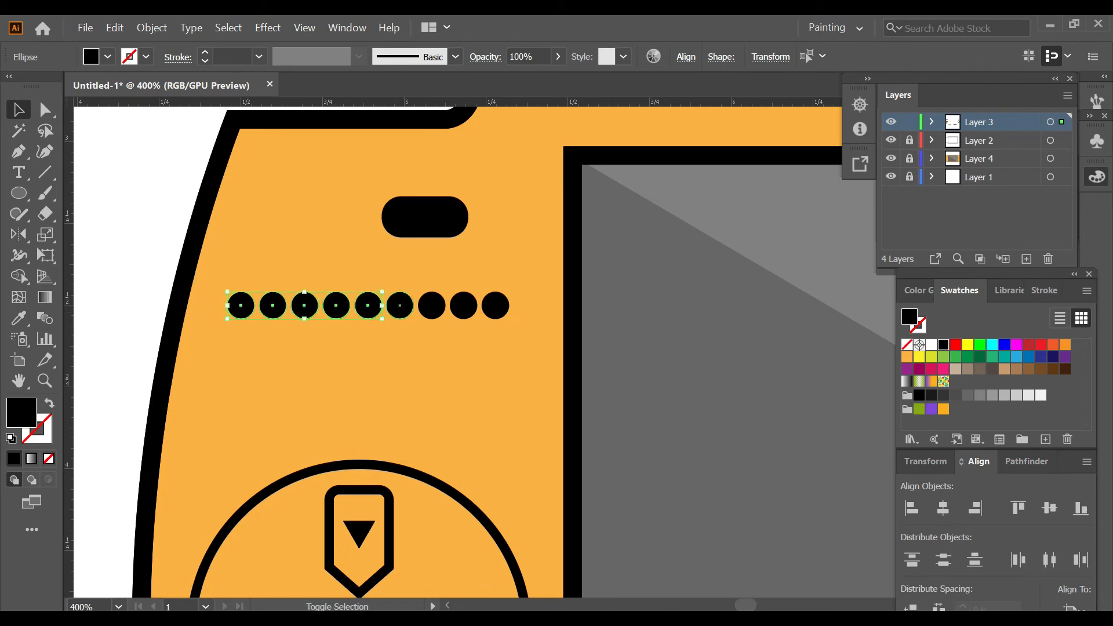
left_click(432, 306, "shift")
left_click(464, 306, "shift")
left_click(496, 306, "shift")
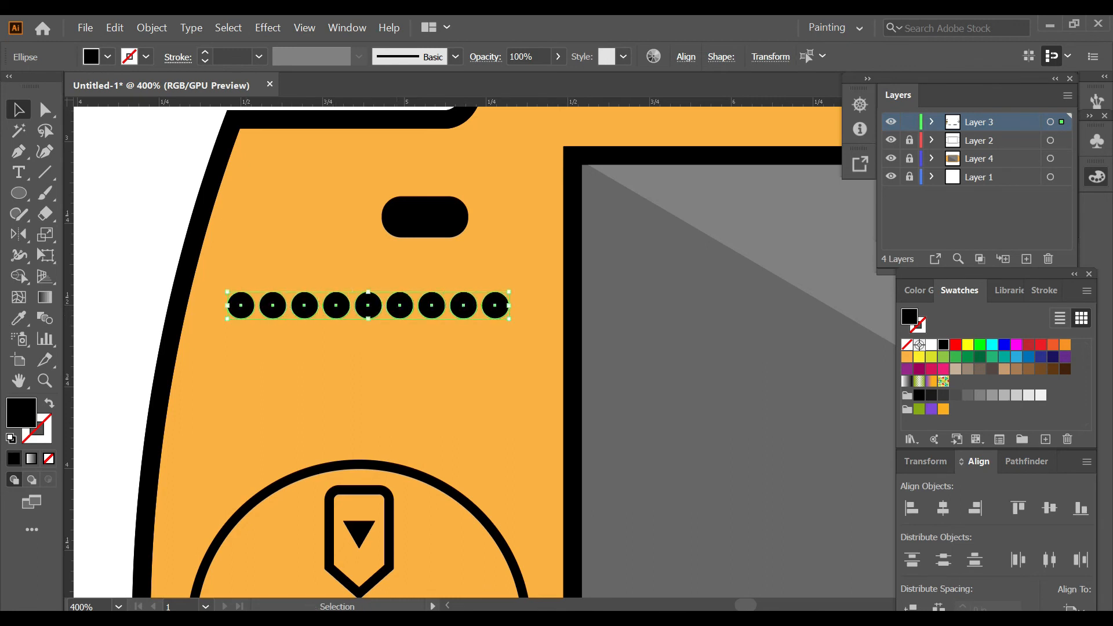
key("ctrl+g")
Step: Copy the row of circles downward at equal spacing to build a speaker grille of four rows
left_click_drag(369, 306, 368, 338)
key("ctrl+shift+a")
key("ctrl+z")
key("ctrl+d")
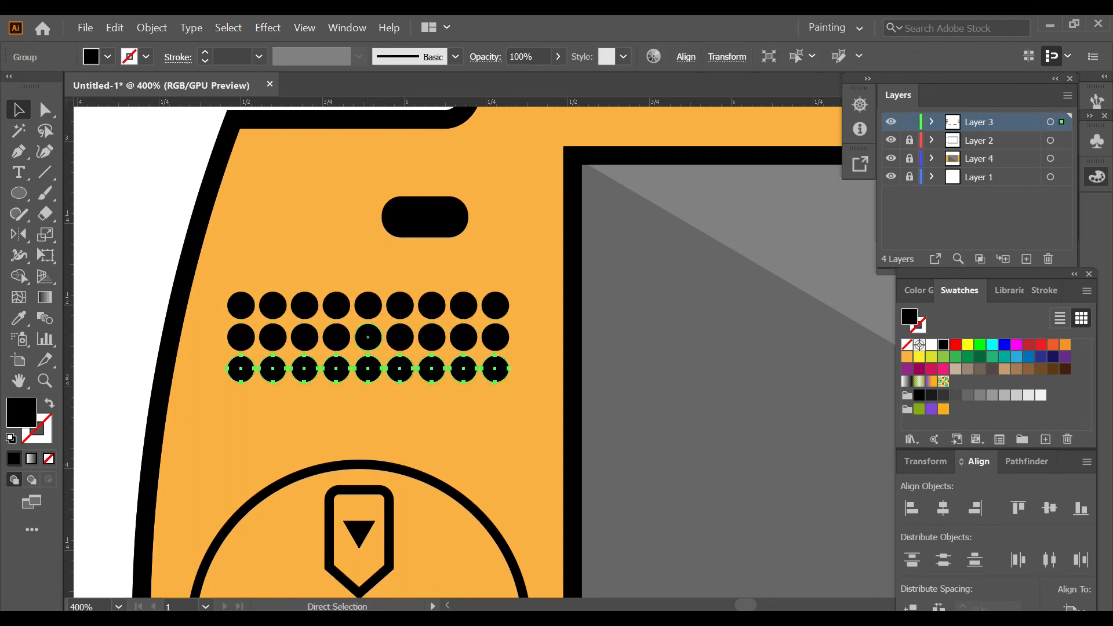
key("ctrl+d")
left_click(369, 369)
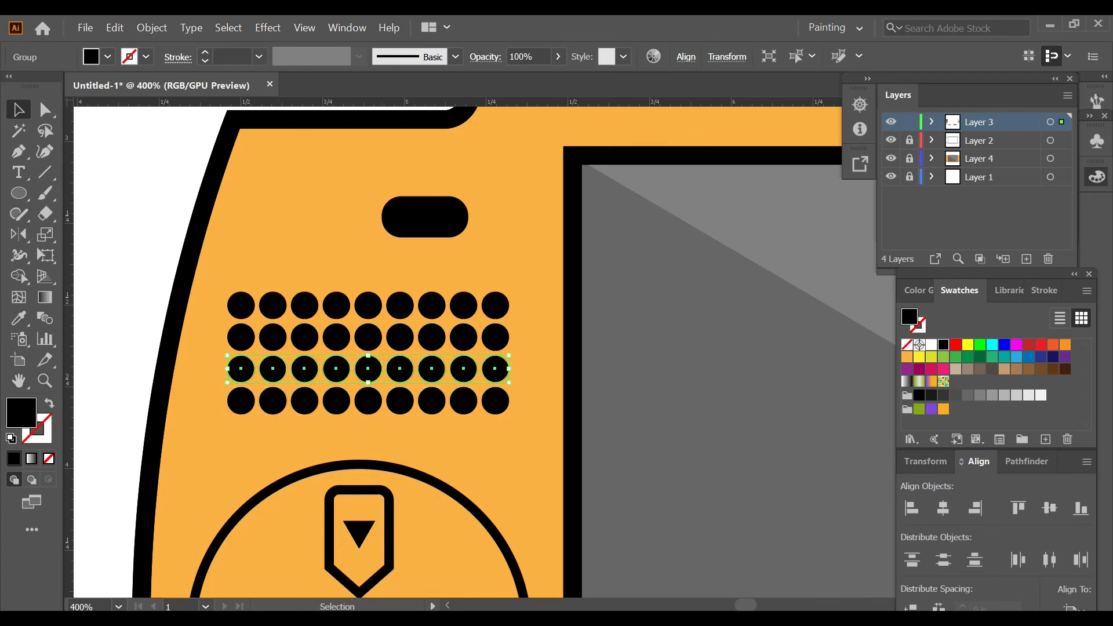
left_click_drag(334, 332, 334, 318)
key("ctrl+z")
key("ctrl+shift+a")
scroll(289, 386, "down", 4)
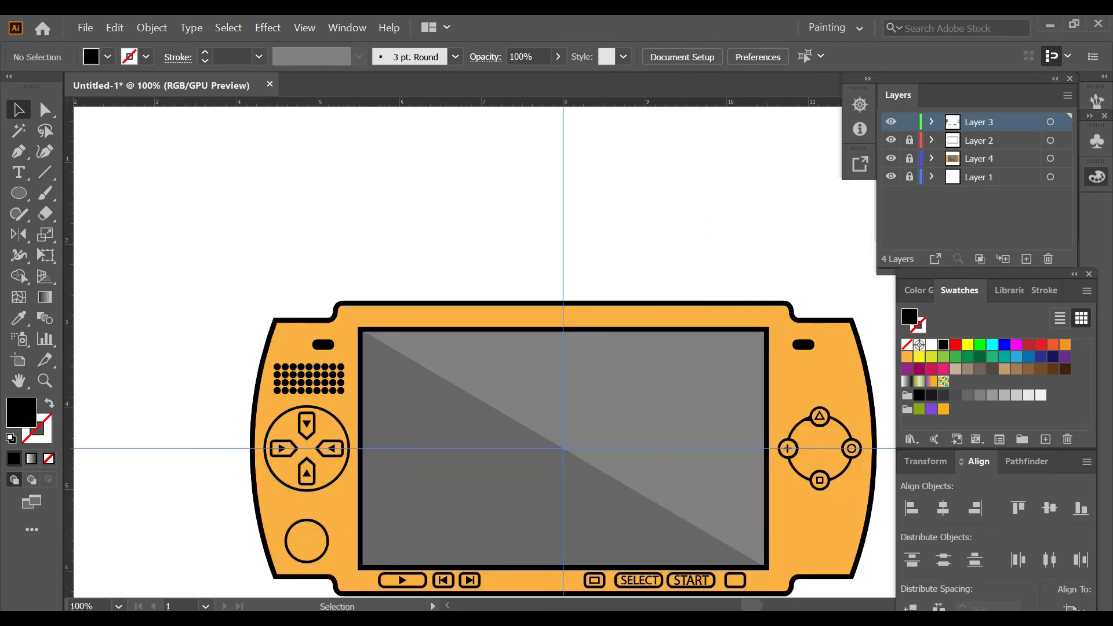
Step: Group the four rows of circles into a single speaker grille
scroll(312, 387, "up", 4)
left_click(309, 305)
left_click(309, 337, "shift")
left_click(309, 369, "shift")
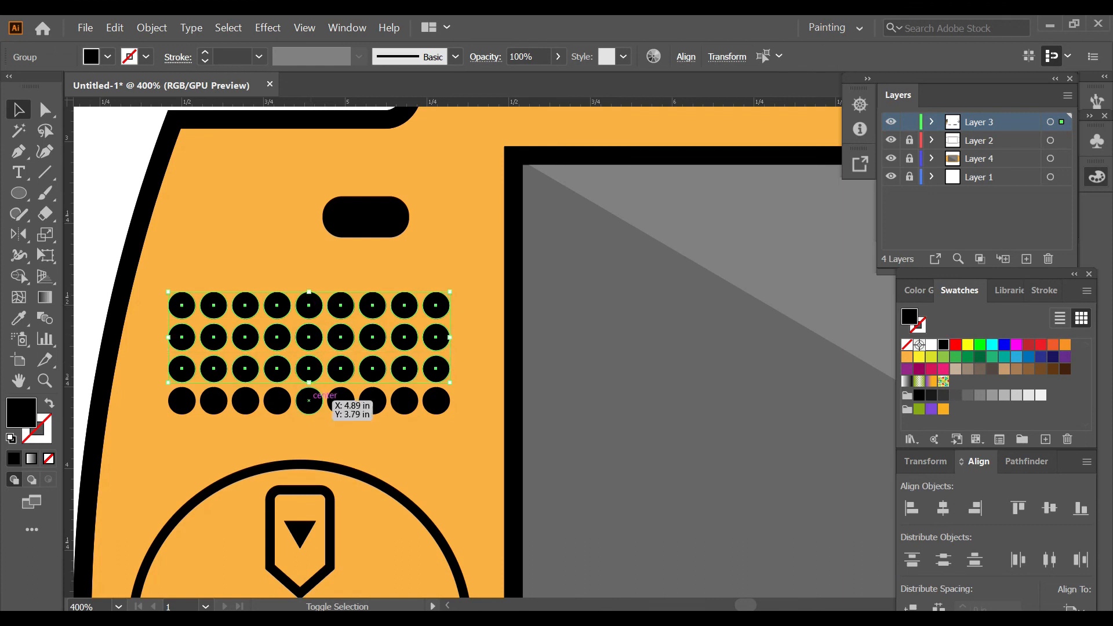
left_click(309, 400, "shift")
key("ctrl+g")
Step: Reflect a copy of the speaker grille across the vertical centre guide onto the opposite side of the console
scroll(369, 424, "down", 3)
key("o")
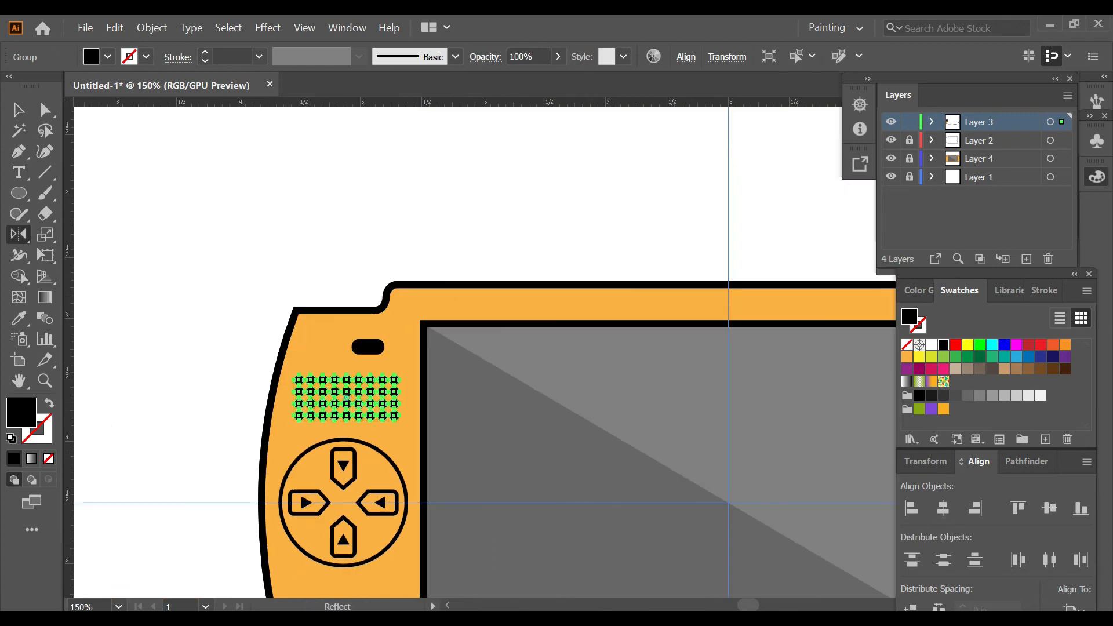
left_click(729, 393, "alt")
left_click(736, 444)
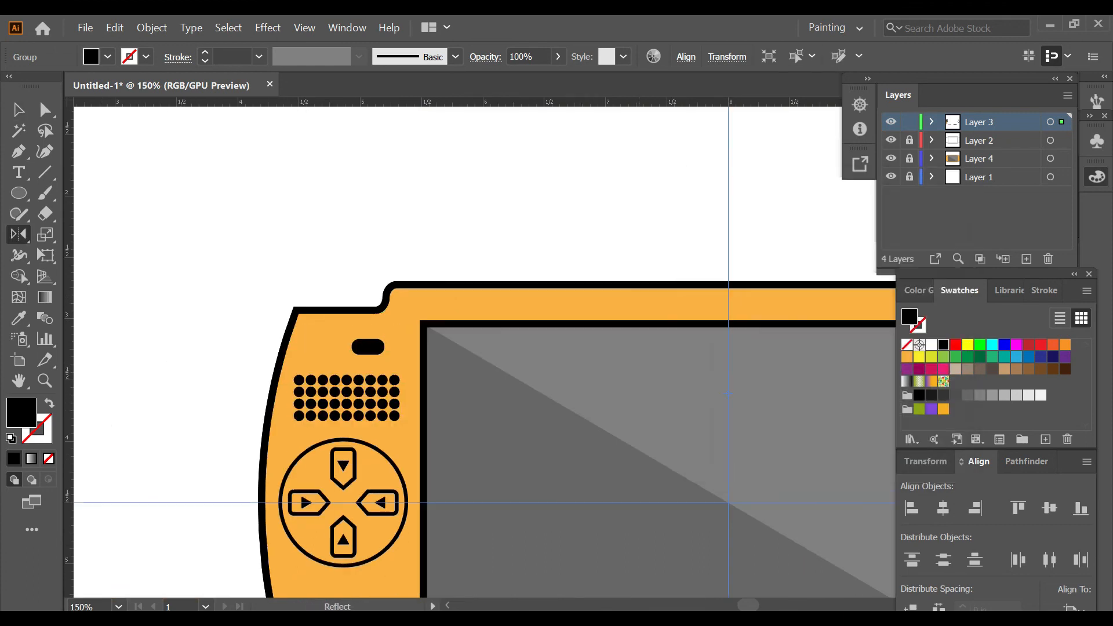
scroll(639, 385, "down", 3)
key("ctrl+shift+a")
scroll(638, 385, "right", 5)
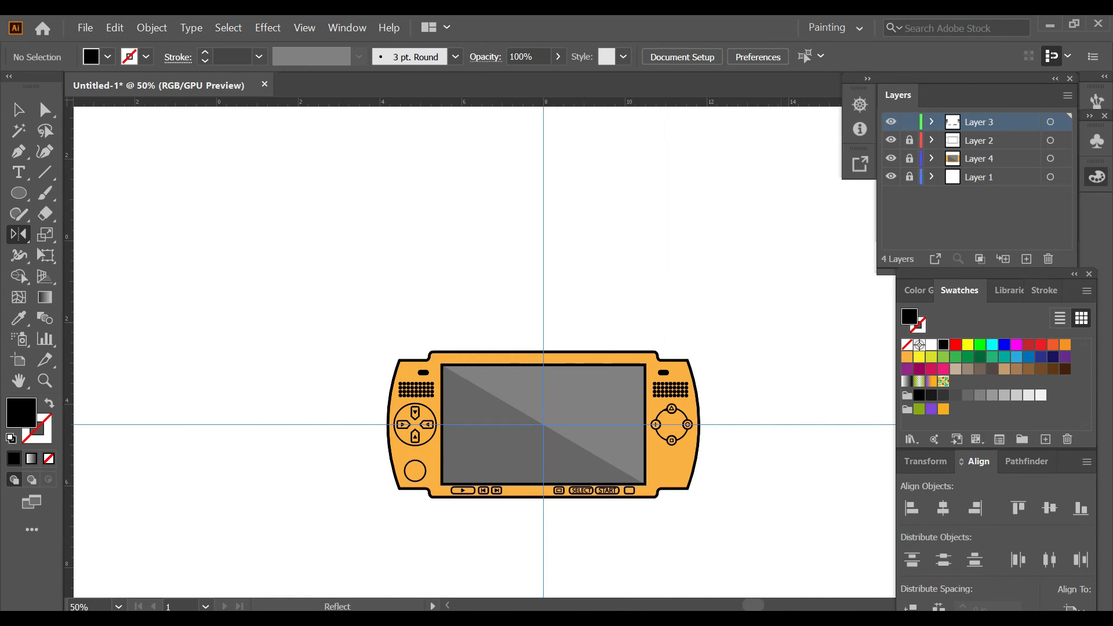
Step: Hide Layer 1 together with the guides
left_click(891, 176)
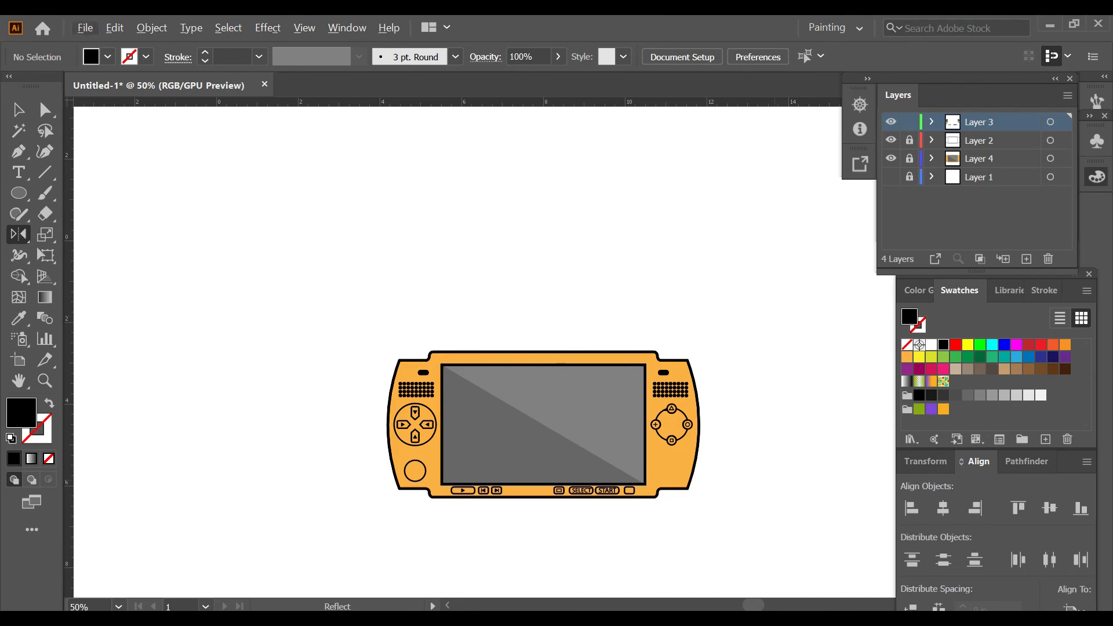
scroll(775, 478, "down", 2)
scroll(775, 480, "up", 2)
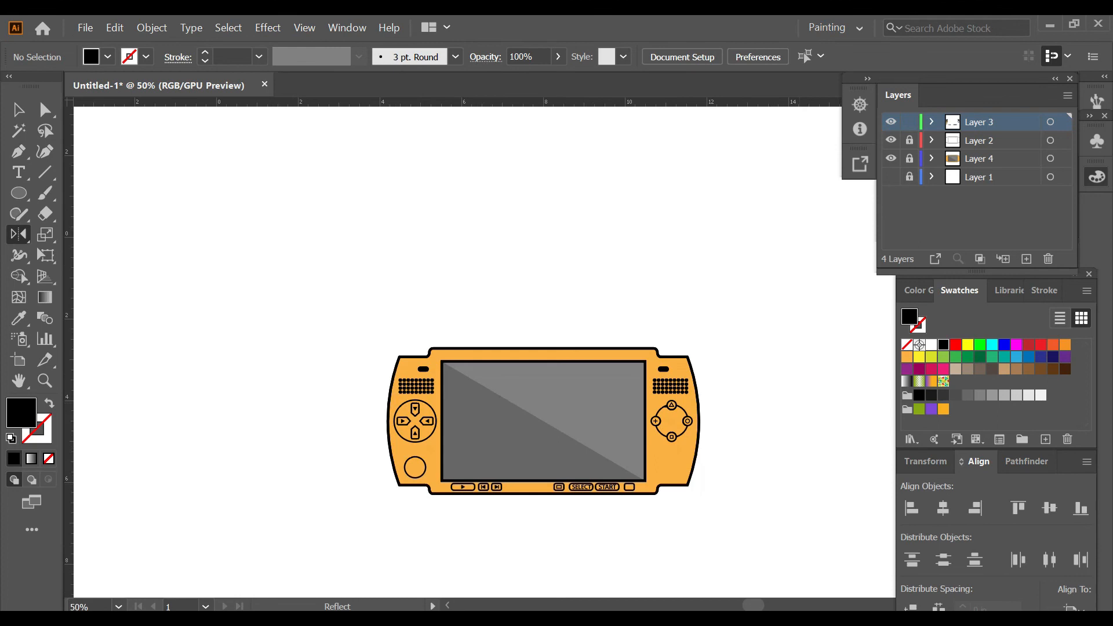
Step: Show the artboards and unlock Layer 2 and Layer 4
left_click(304, 27)
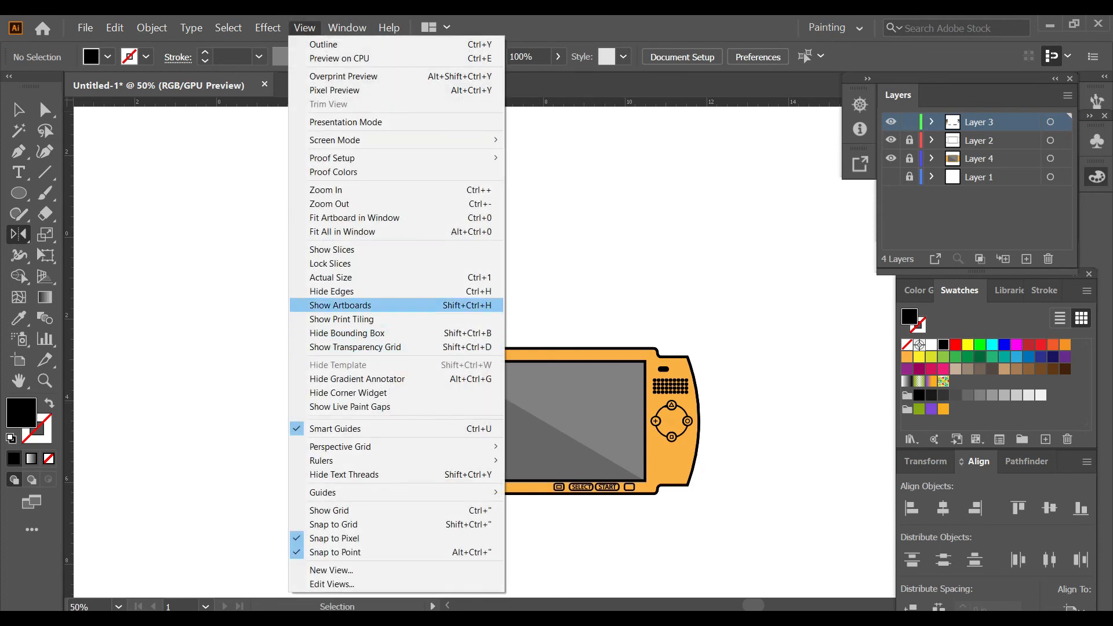
left_click(347, 306)
scroll(544, 395, "down", 2)
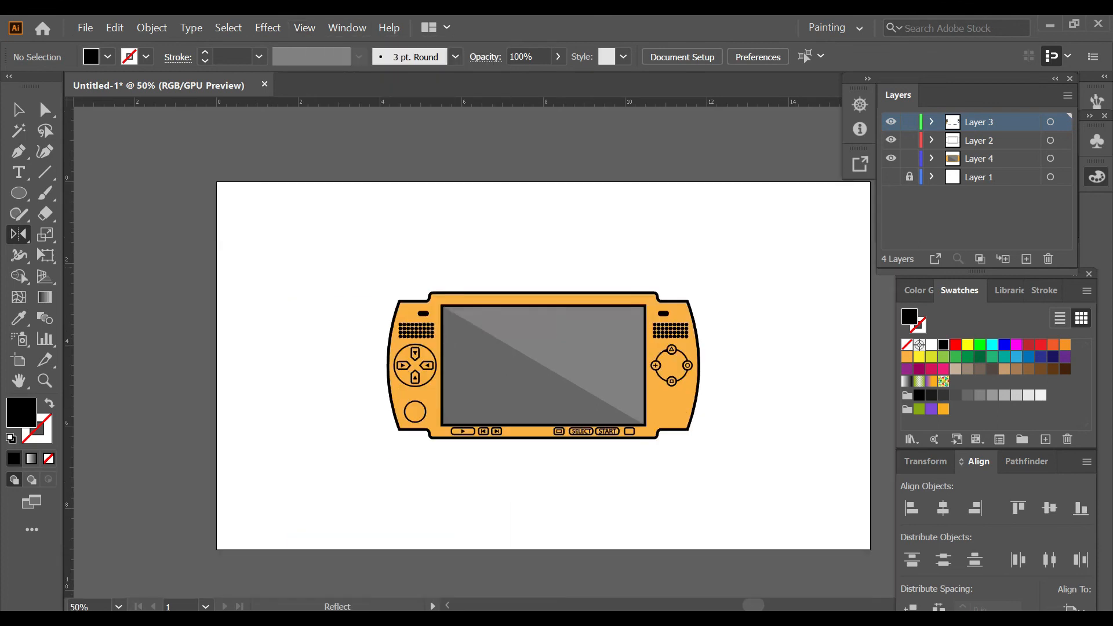
Step: Delete Layer 1 along with the artwork it contains
left_click(1002, 177)
left_click(1048, 260)
key("Return")
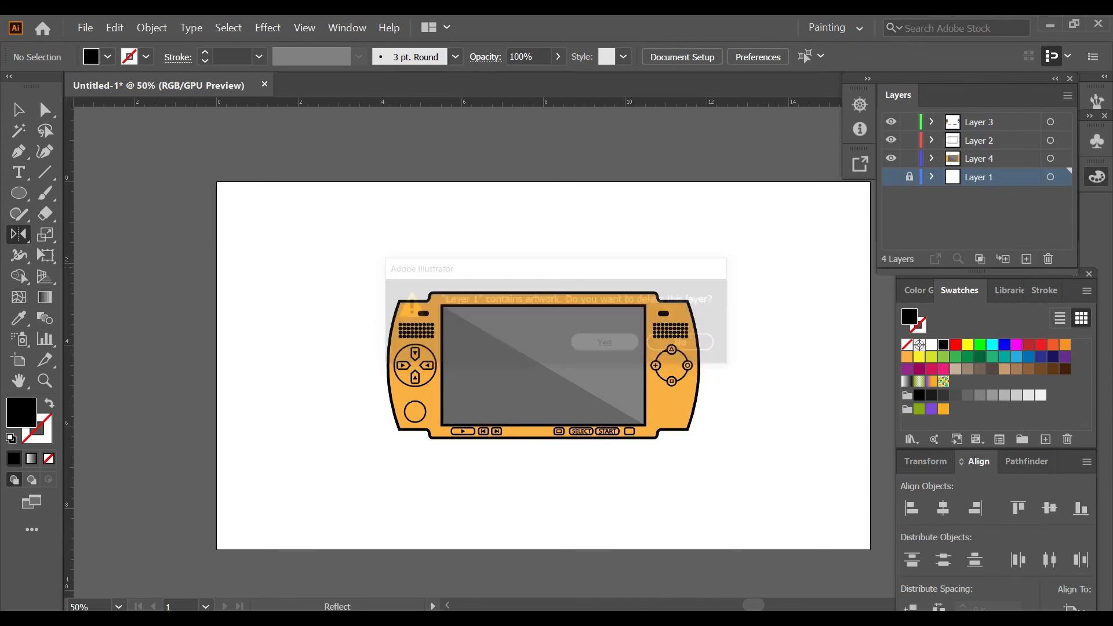
Step: Group all the console artwork and centre the group horizontally and vertically
key("ctrl+a")
key("ctrl+g")
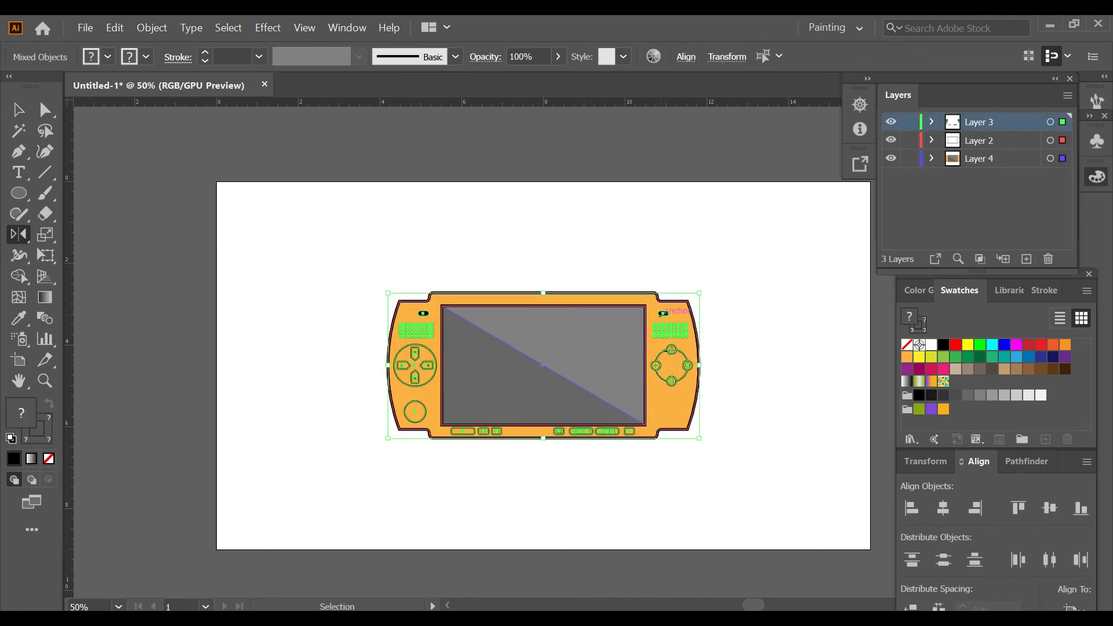
key("v")
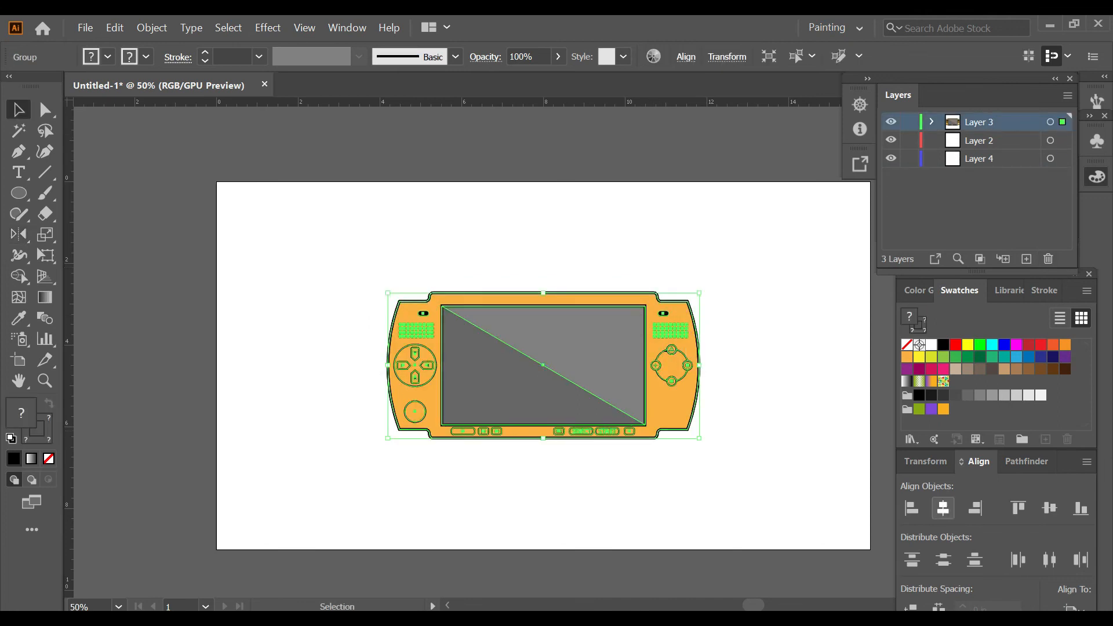
left_click(943, 508)
left_click(1050, 508)
left_click(771, 405)
Step: Lock Layer 3 and make Layer 2 the active layer
left_click(909, 121)
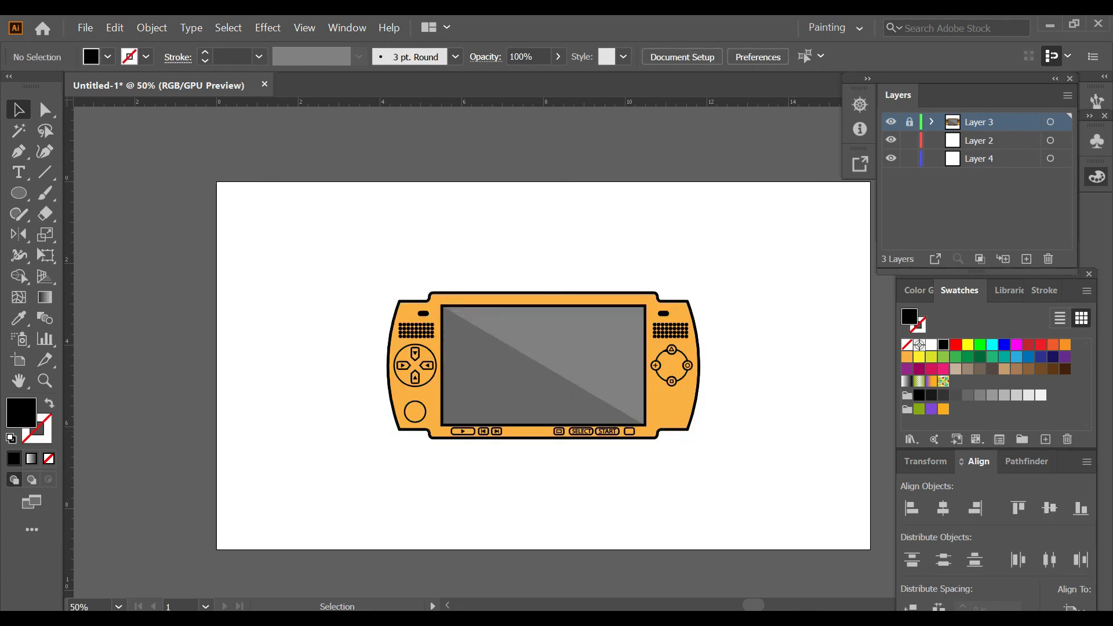
left_click(986, 141)
scroll(544, 365, "right", 3)
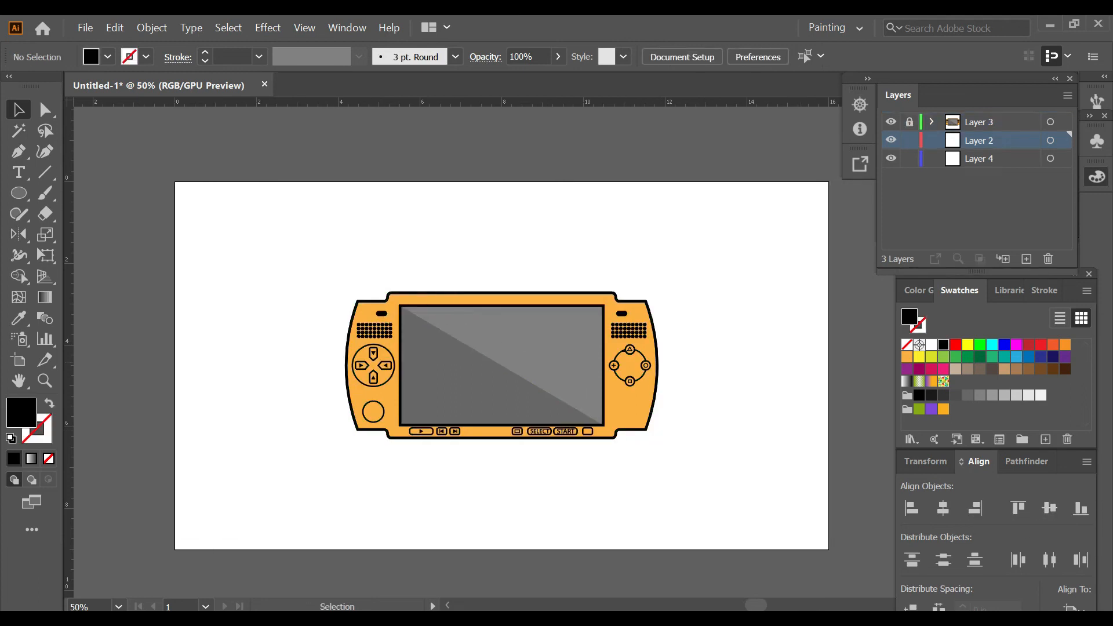